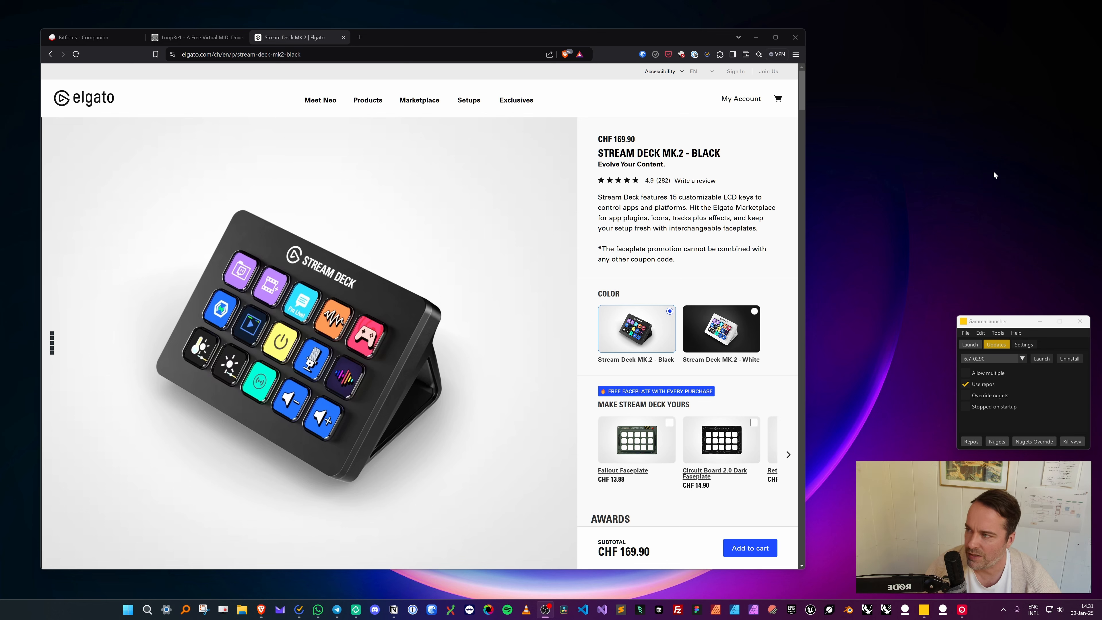
# Step: View the product images of the black Stream Deck MK.2 on the Elgato product page
pyautogui.click(511, 43)
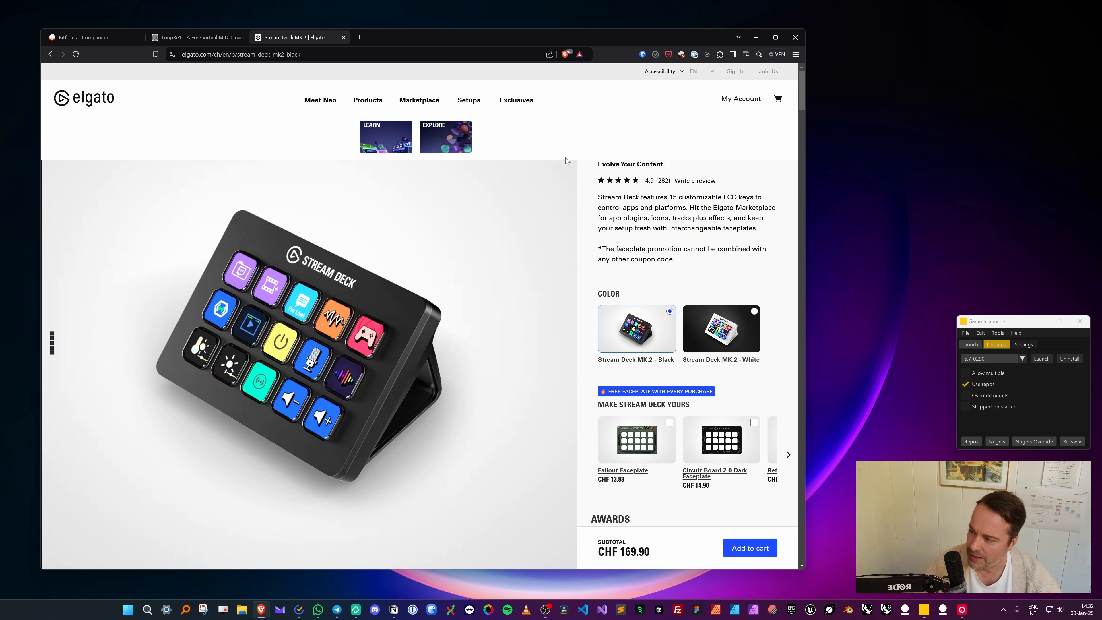
pyautogui.click(85, 302)
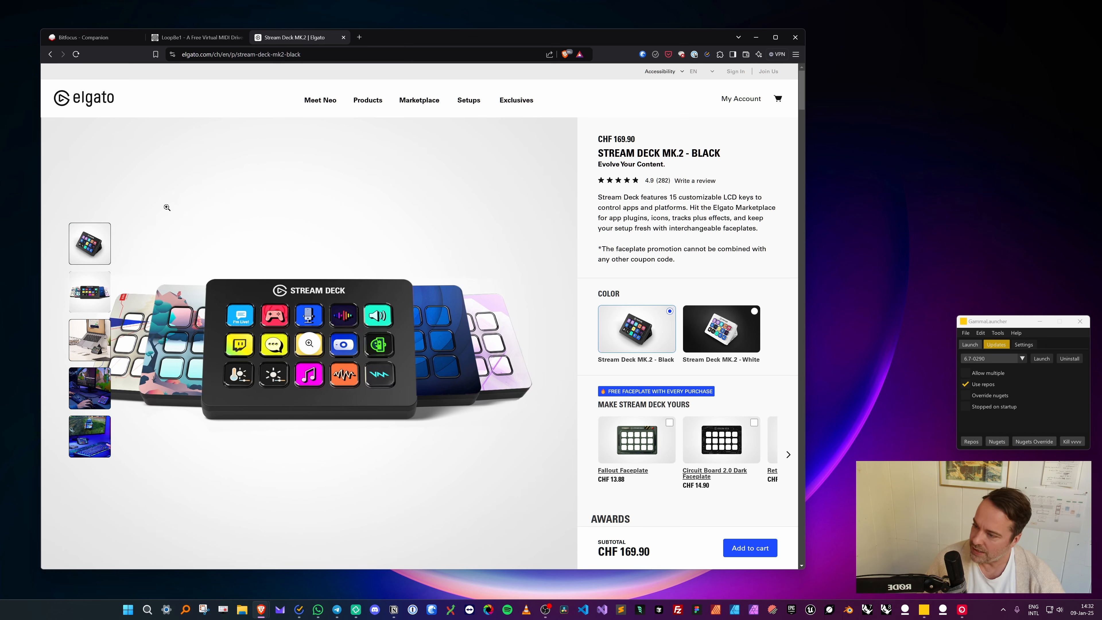
pyautogui.moveTo(370, 105)
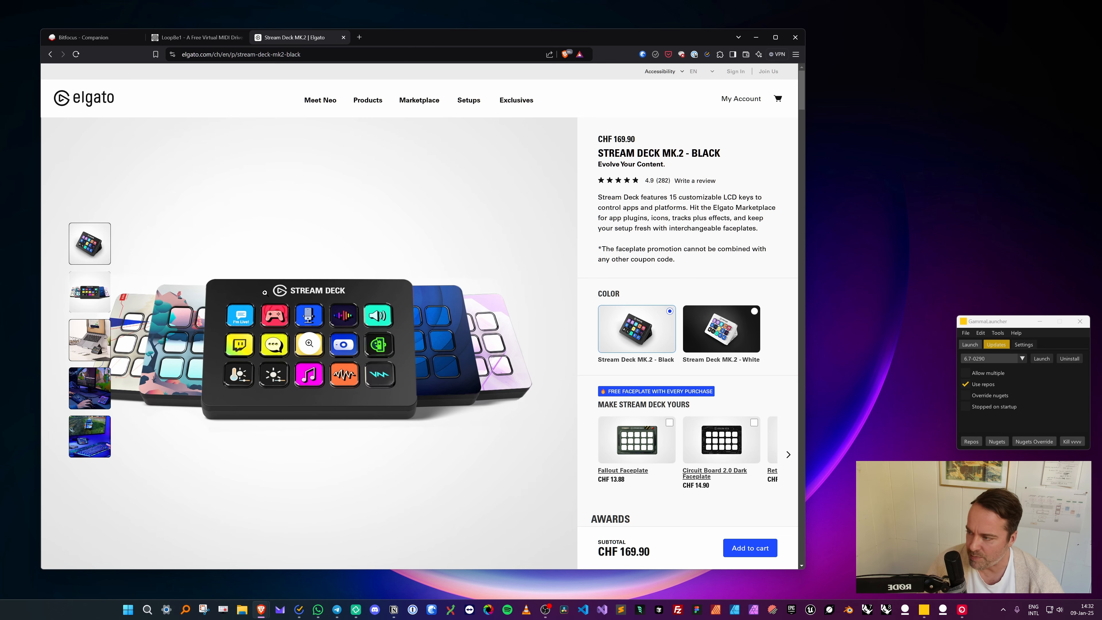
pyautogui.rightClick(362, 237)
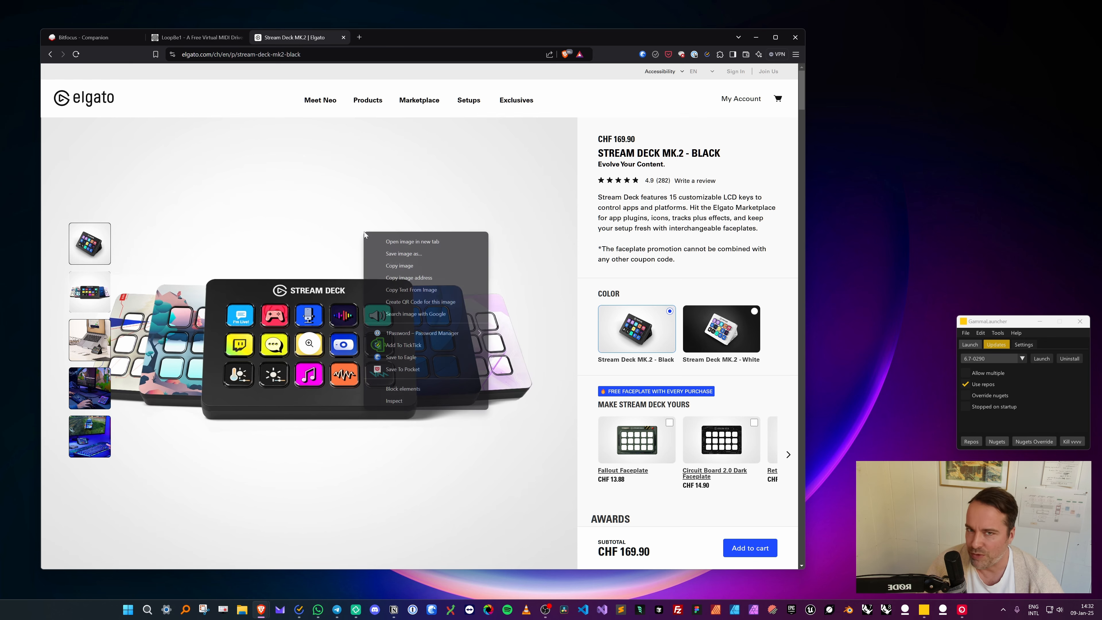
pyautogui.click(297, 166)
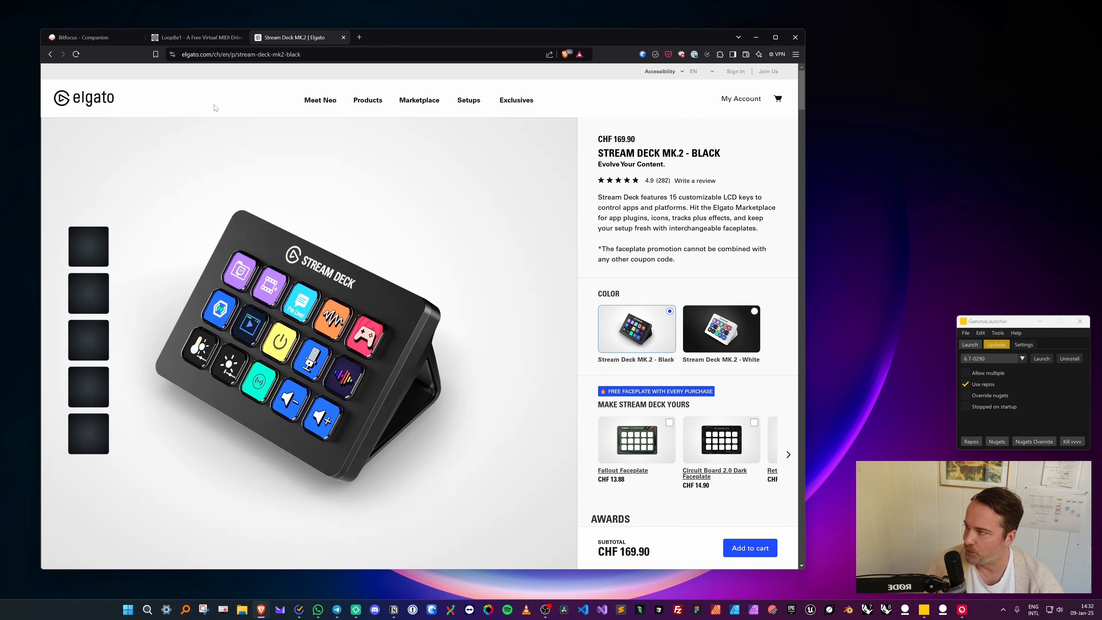
pyautogui.rightClick(213, 104)
pyautogui.click(158, 103)
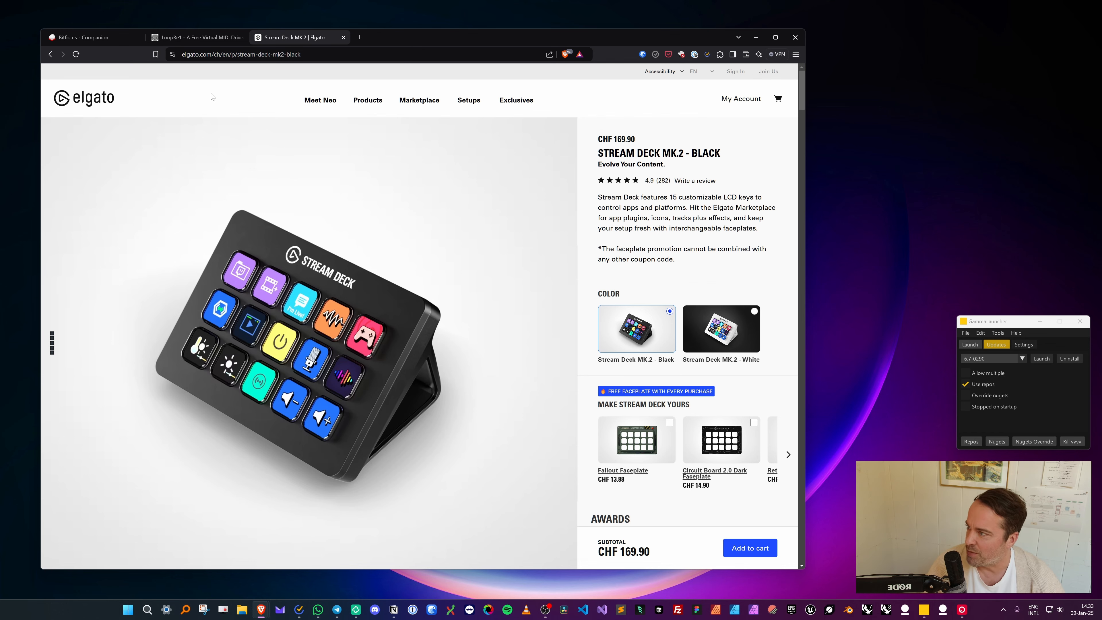
# Step: Read through the Bitfocus Companion product page, including its feature list, contributors and sponsors
pyautogui.click(84, 37)
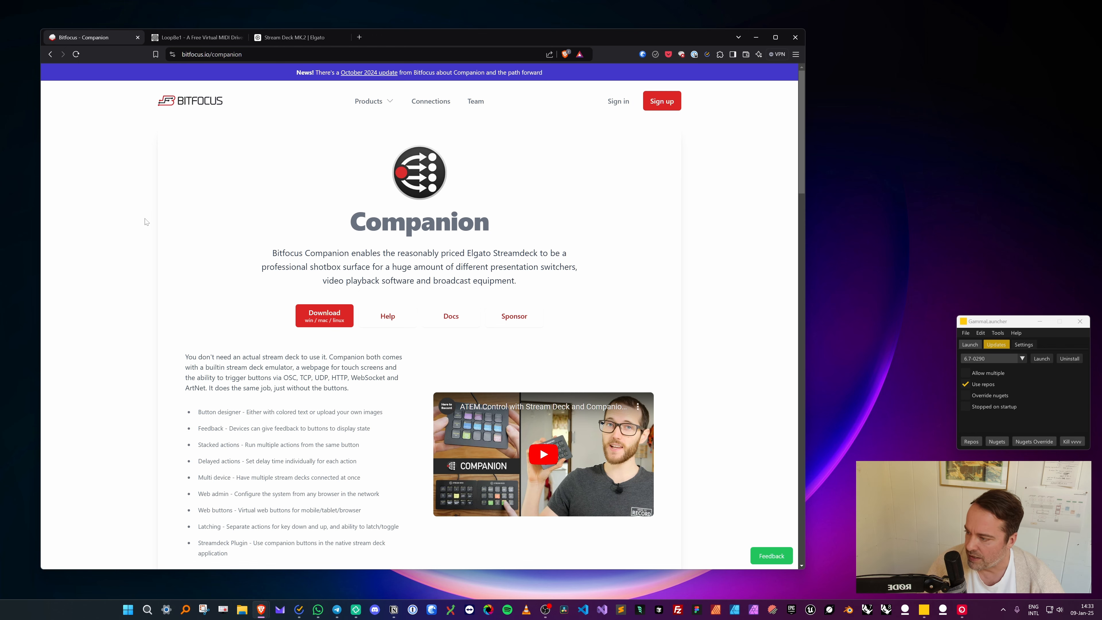
pyautogui.scroll(-3, 147, 222)
pyautogui.scroll(3, 147, 222)
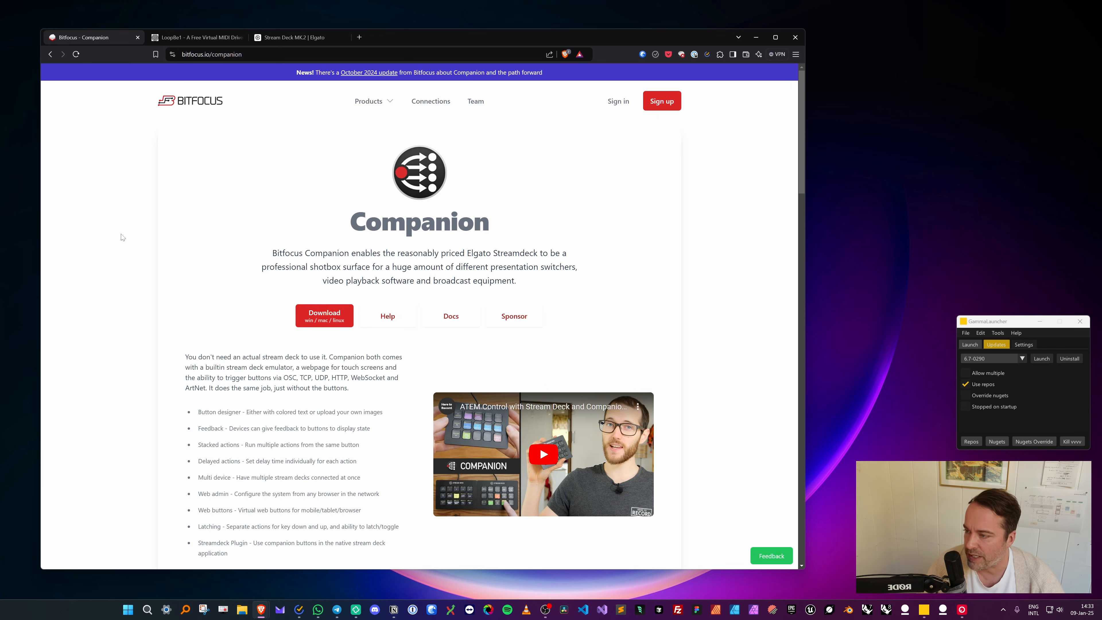
pyautogui.scroll(-2, 120, 235)
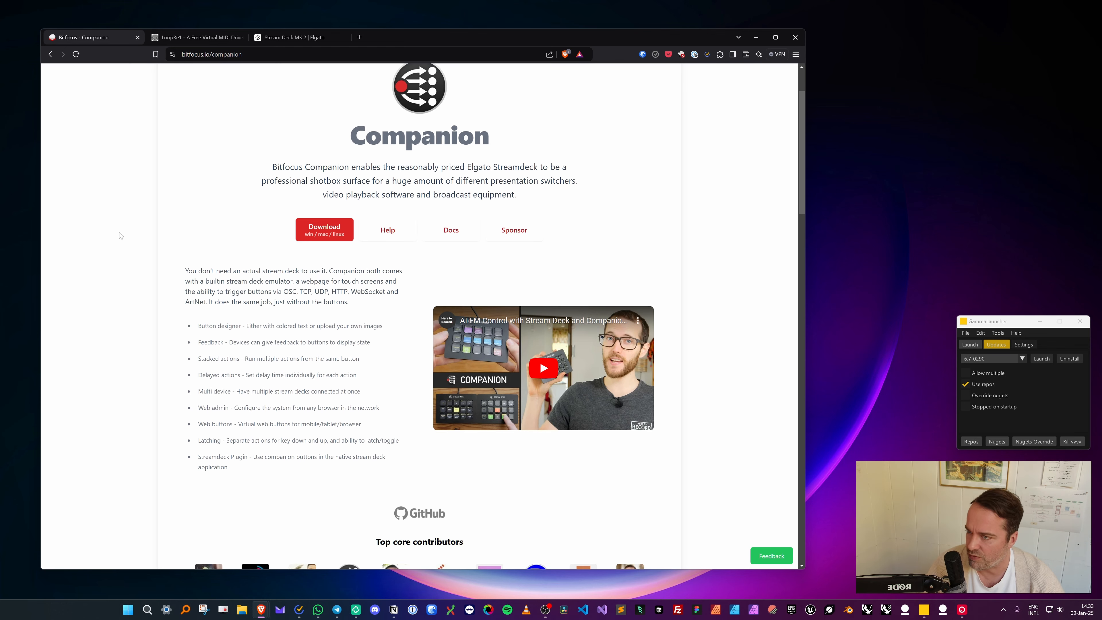
pyautogui.scroll(-5, 121, 236)
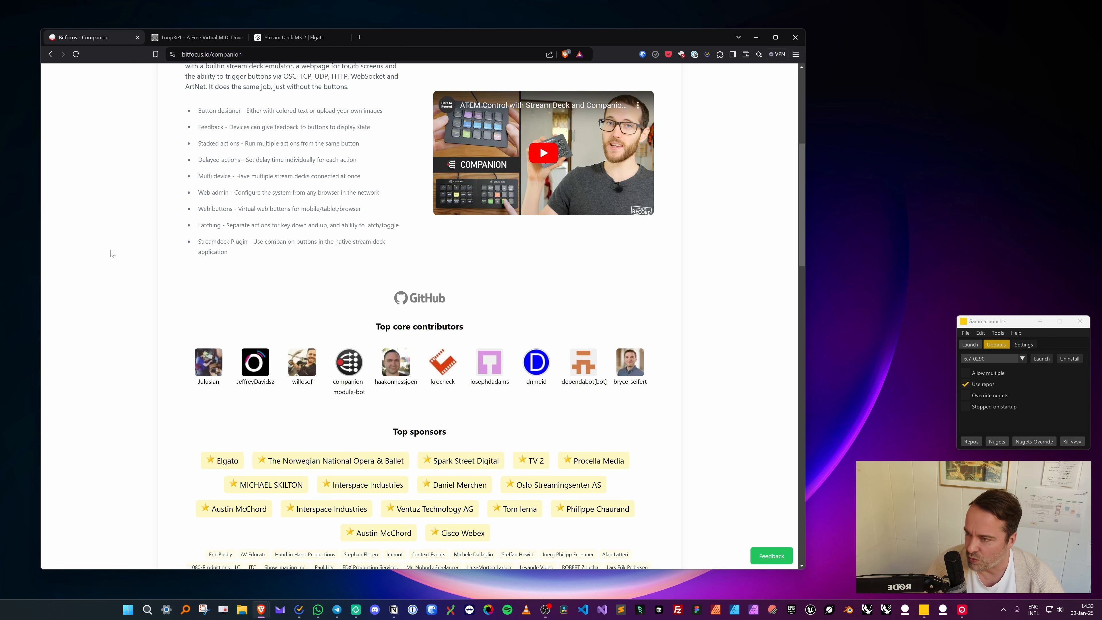
pyautogui.scroll(7, 112, 254)
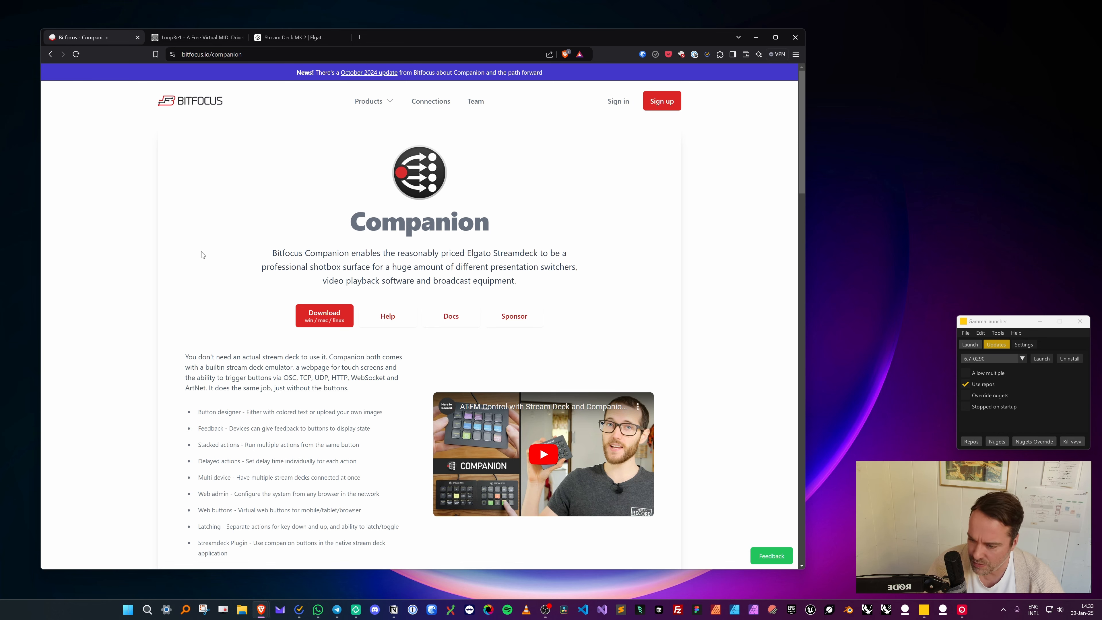
# Step: Bring up the running Companion launcher window, place it beside the browser, and launch its web GUI
pyautogui.click(1000, 612)
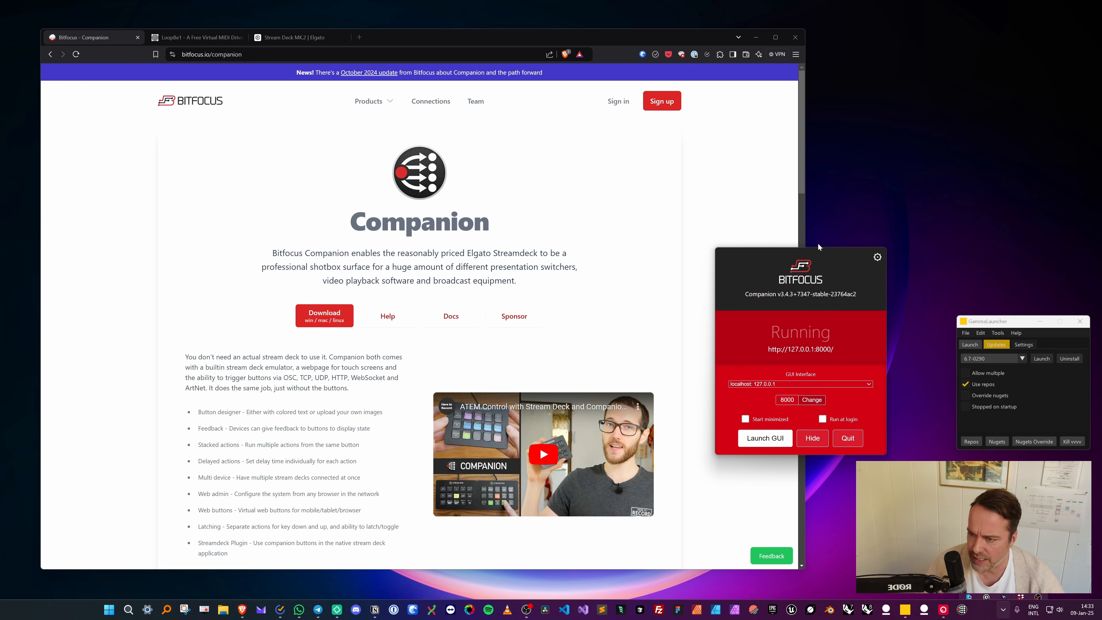
pyautogui.moveTo(805, 315); pyautogui.dragTo(1014, 95)
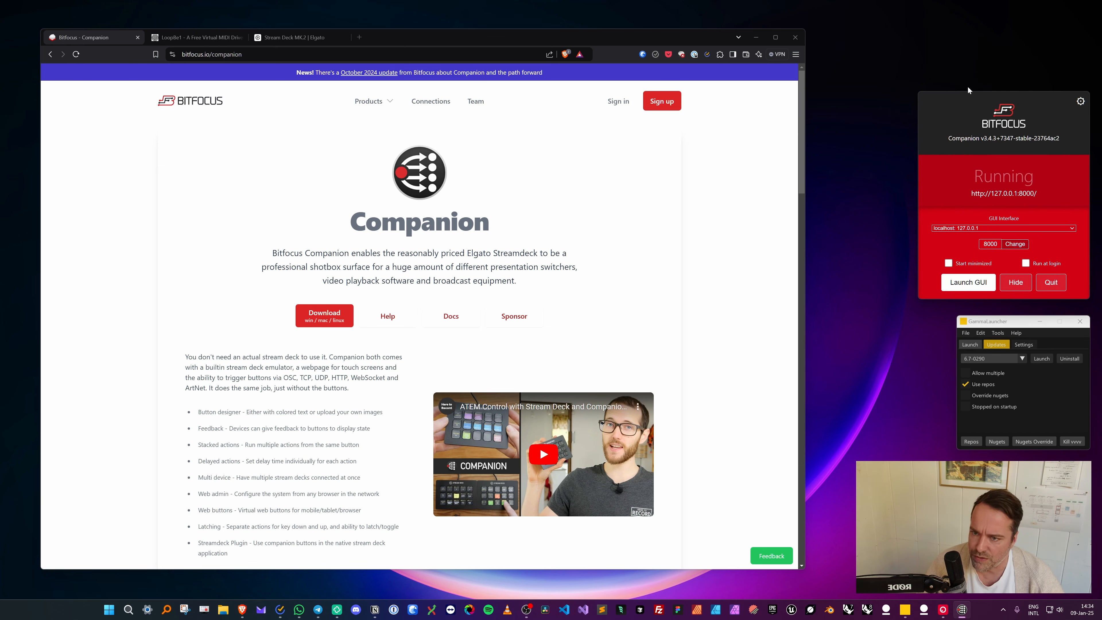
pyautogui.click(965, 285)
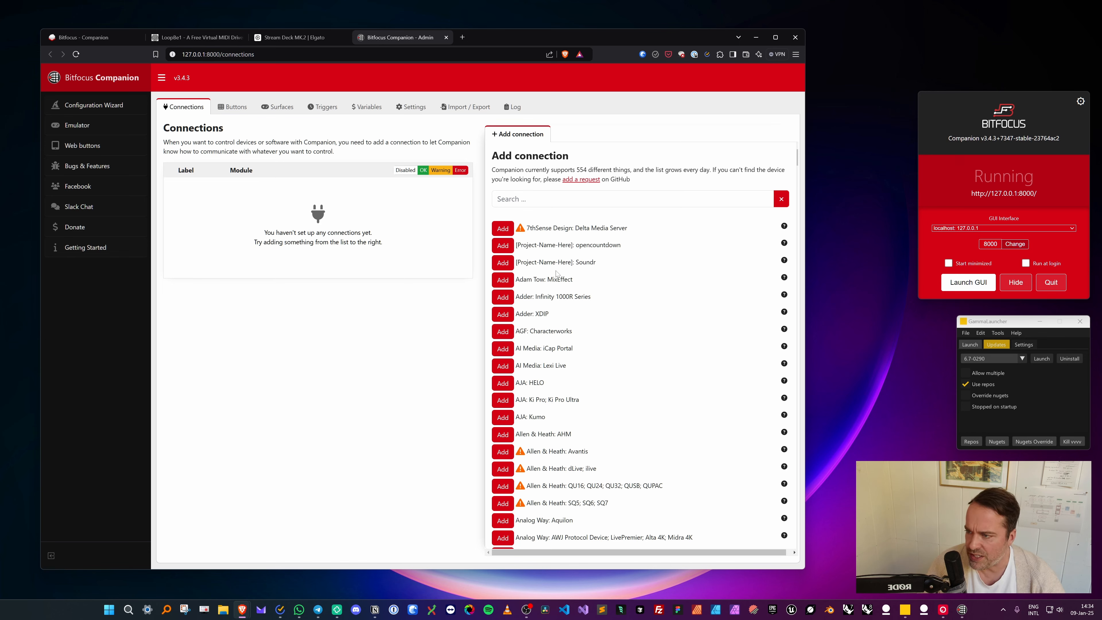
# Step: Search the available connections for "midi" and add the generic: MIDI connection
pyautogui.scroll(-5, 640, 382)
pyautogui.scroll(5, 640, 382)
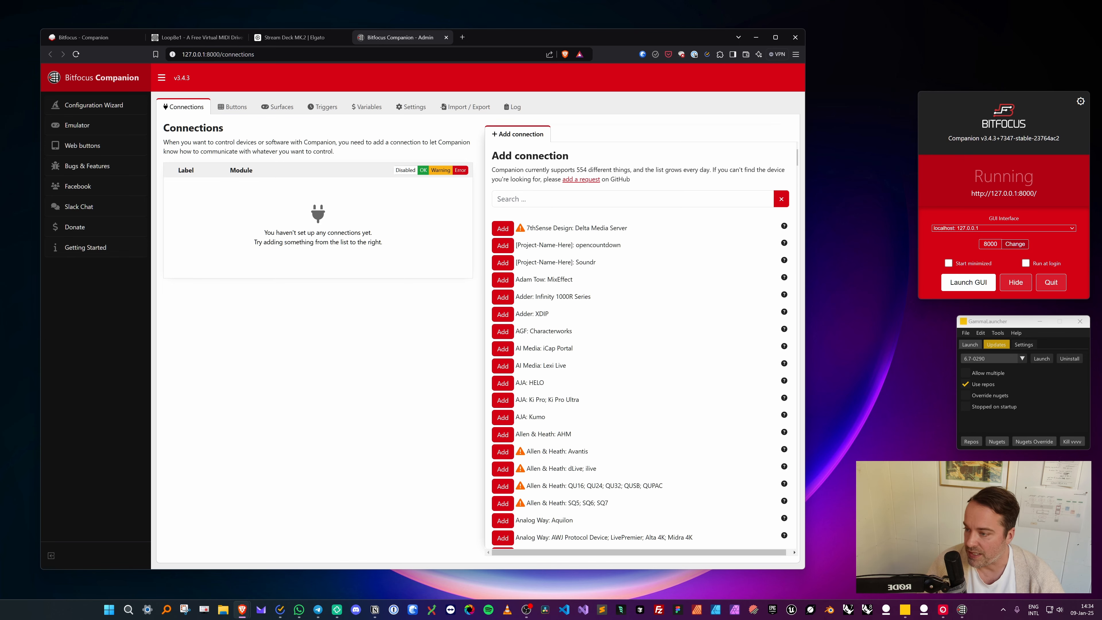
pyautogui.click(521, 199)
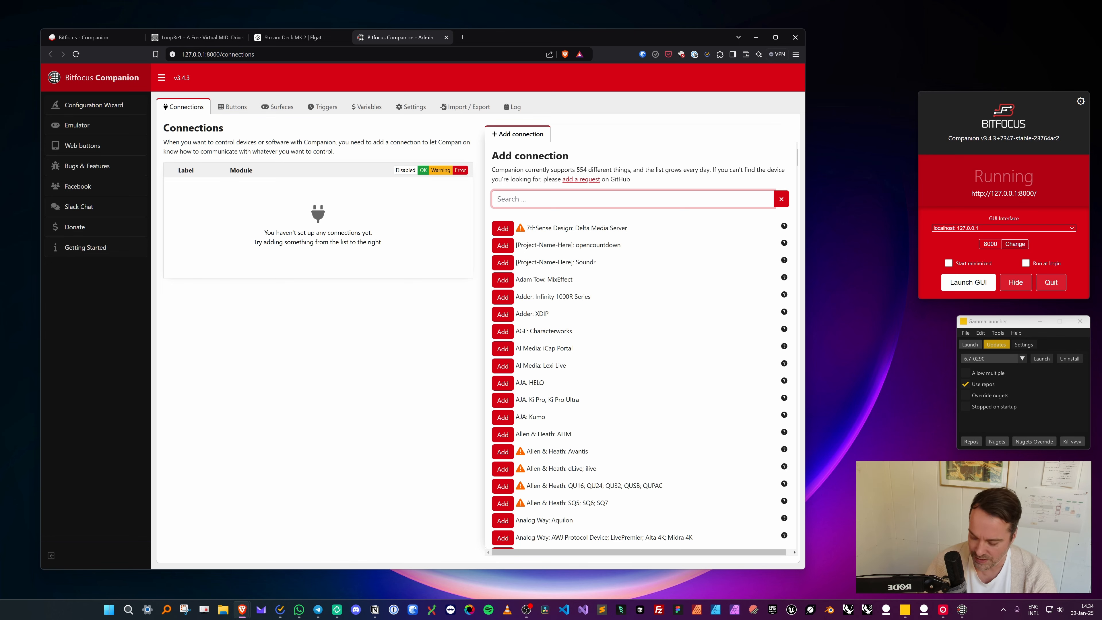
pyautogui.write('midi')
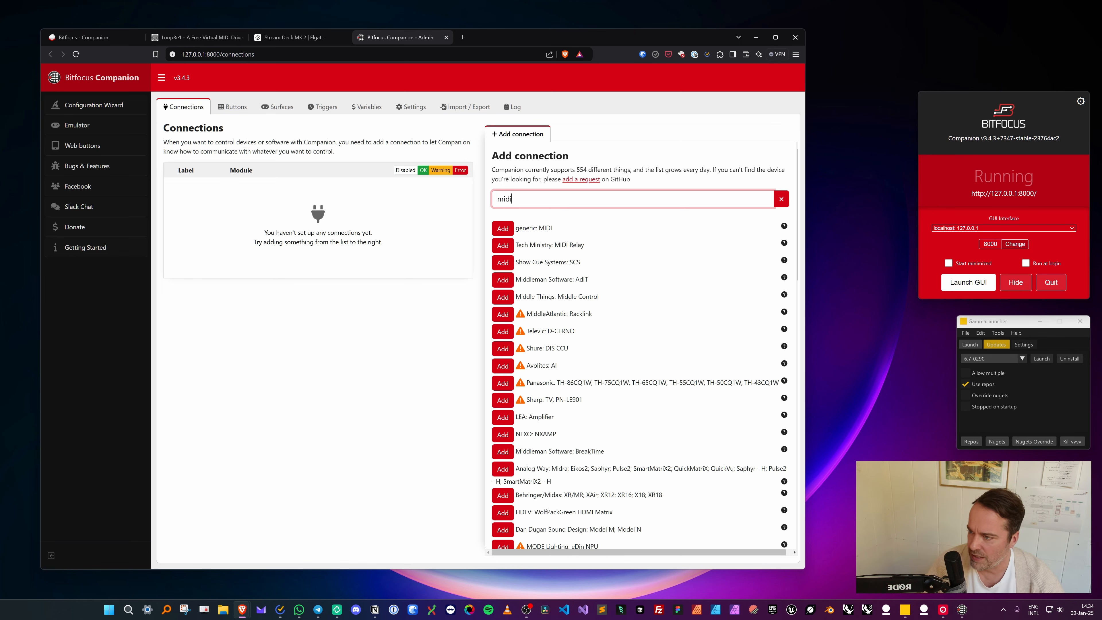
pyautogui.moveTo(552, 228); pyautogui.dragTo(515, 228)
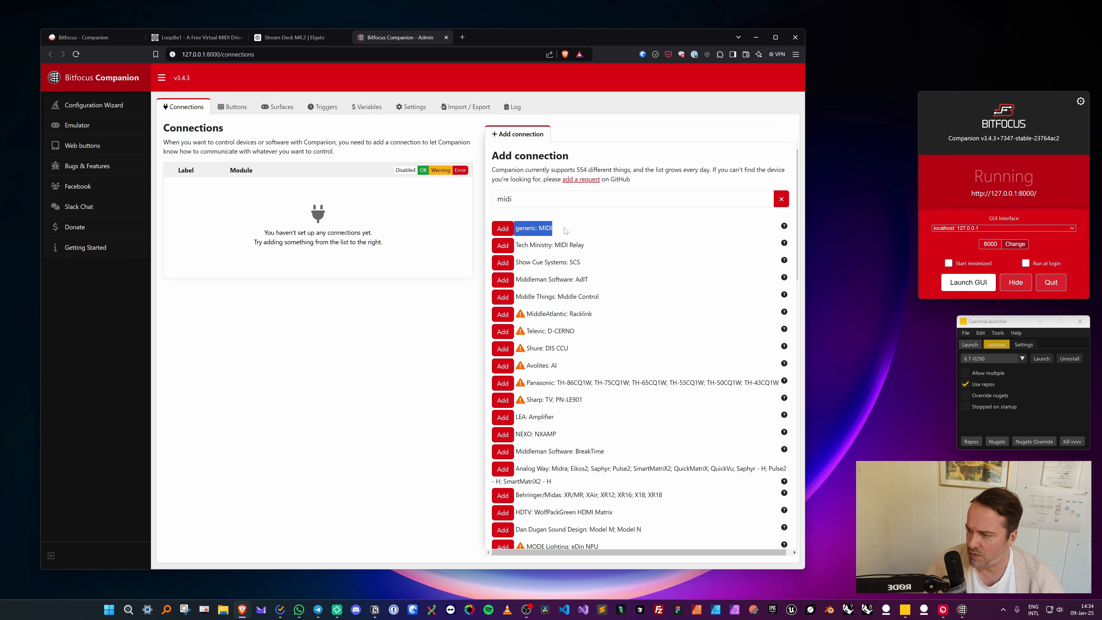
pyautogui.click(557, 234)
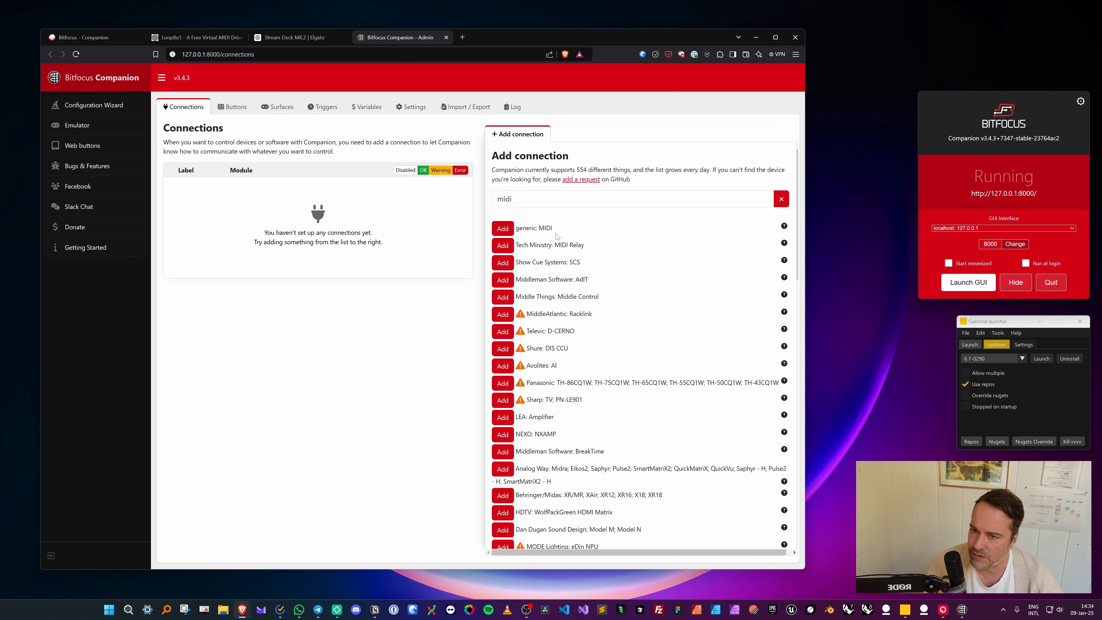
pyautogui.click(503, 231)
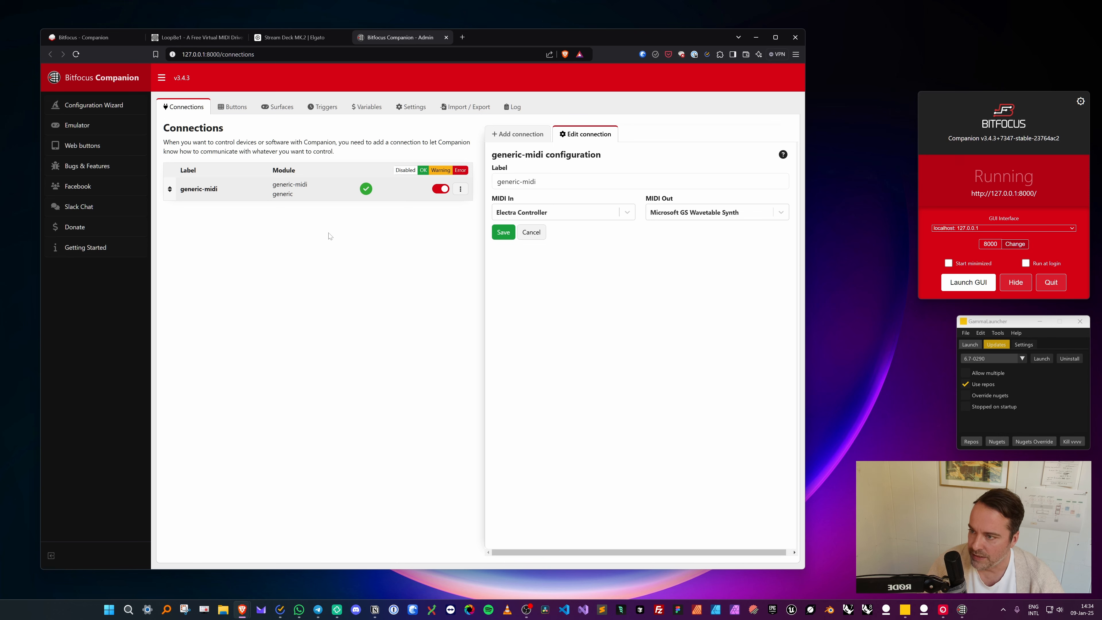
# Step: Browse the MIDI input devices offered for the generic-midi connection, keeping Electra Controller selected
pyautogui.click(576, 216)
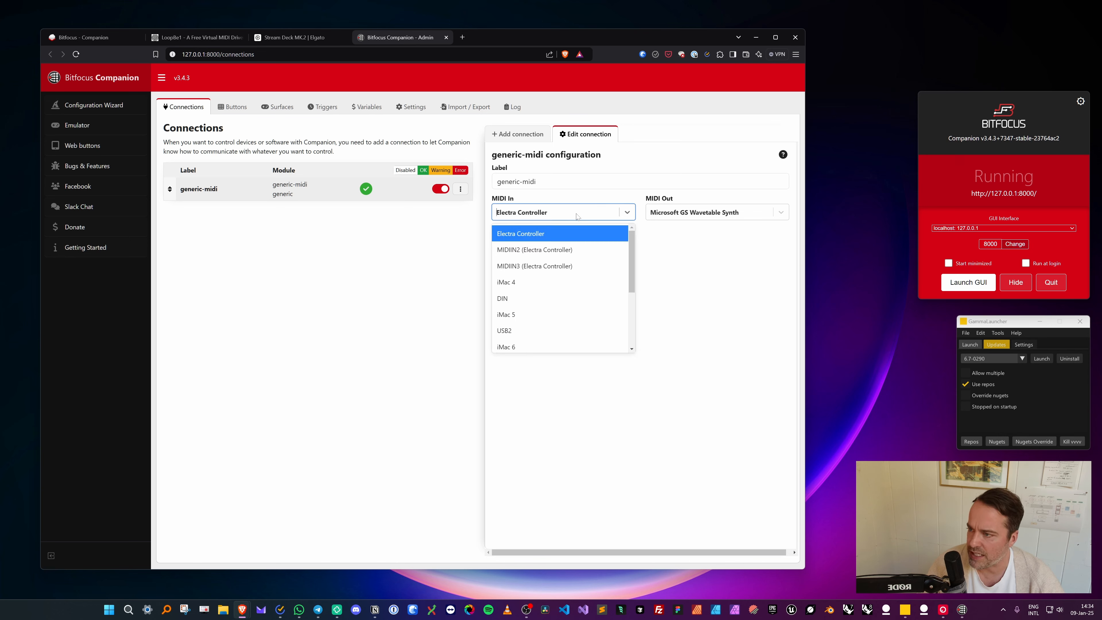
pyautogui.press('Escape')
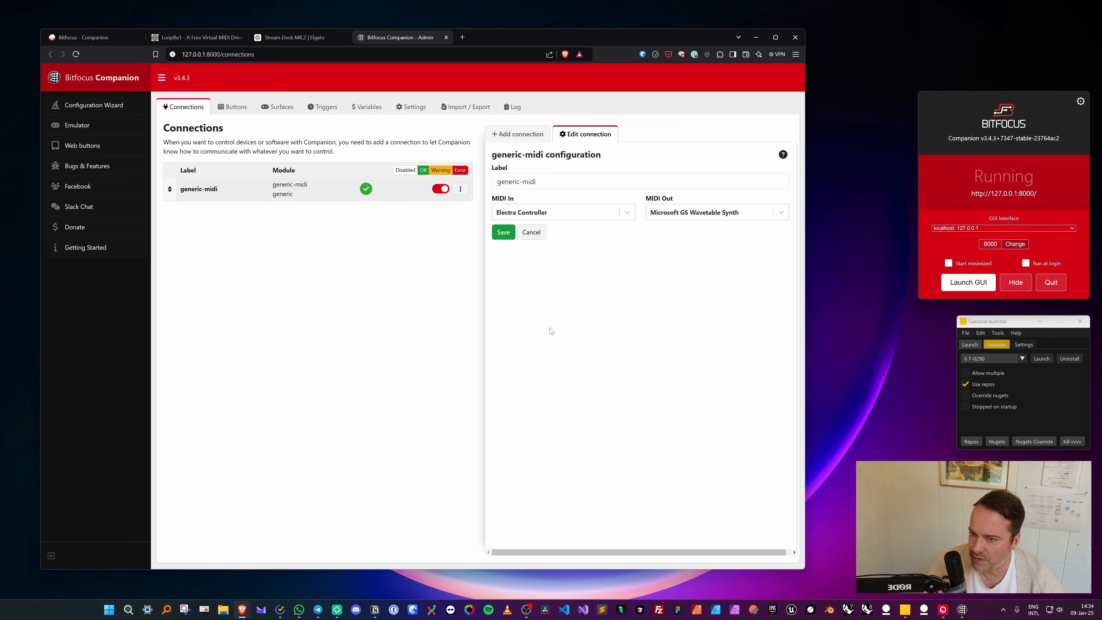
pyautogui.click(601, 213)
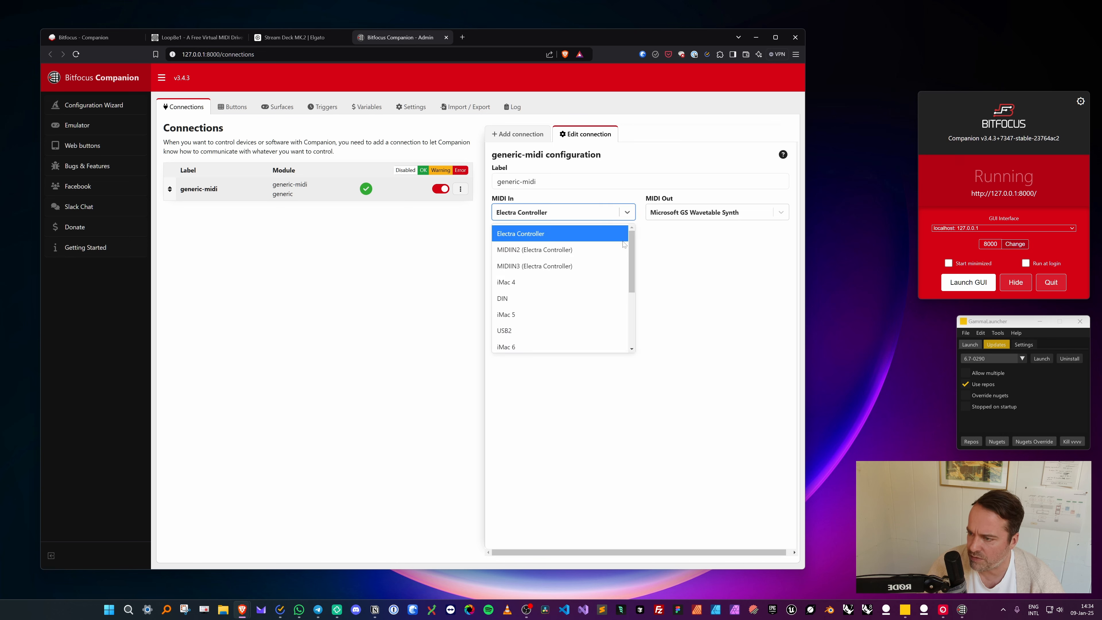
pyautogui.scroll(-3, 626, 280)
pyautogui.scroll(3, 625, 280)
pyautogui.click(520, 232)
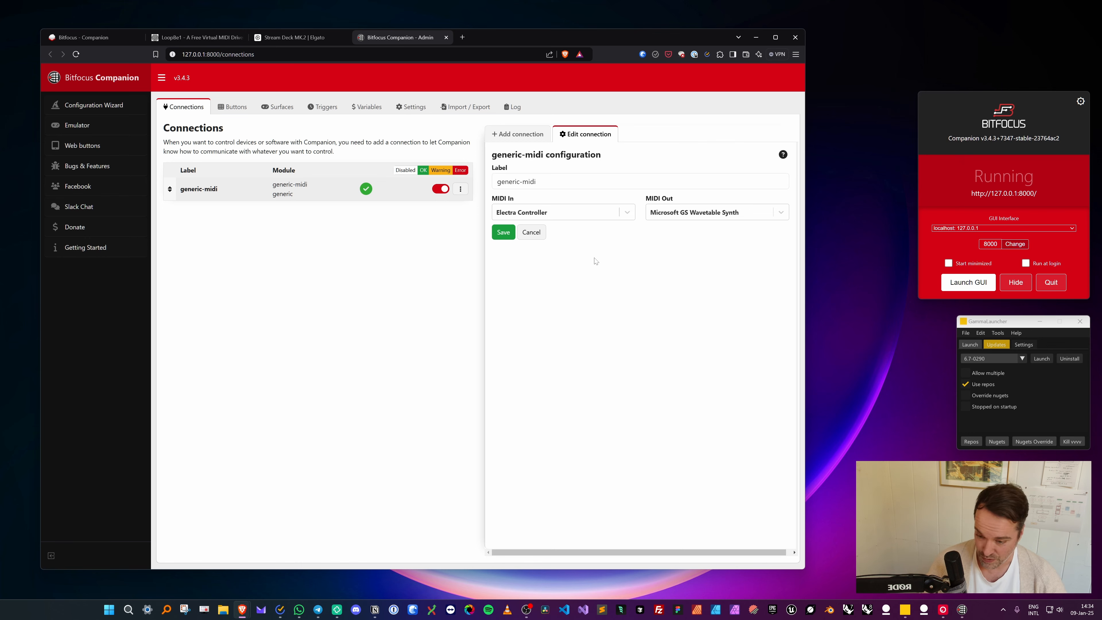
# Step: Review the LoopBe1 virtual MIDI driver web page and check the hidden system tray icons
pyautogui.click(208, 38)
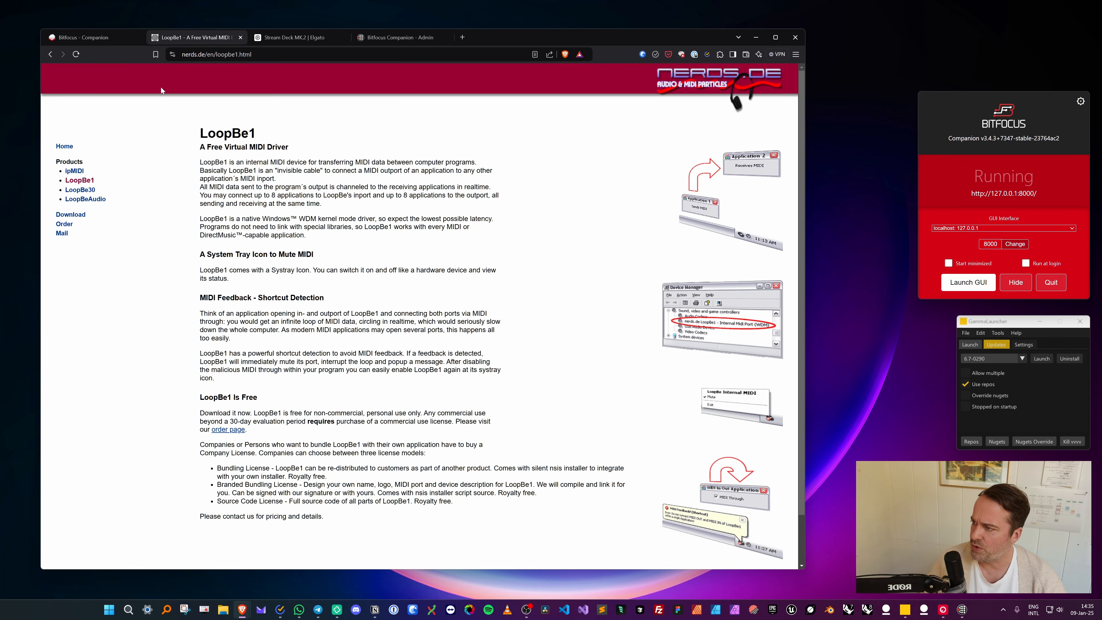
pyautogui.hotkey('ctrl', 'a')
pyautogui.click(167, 128)
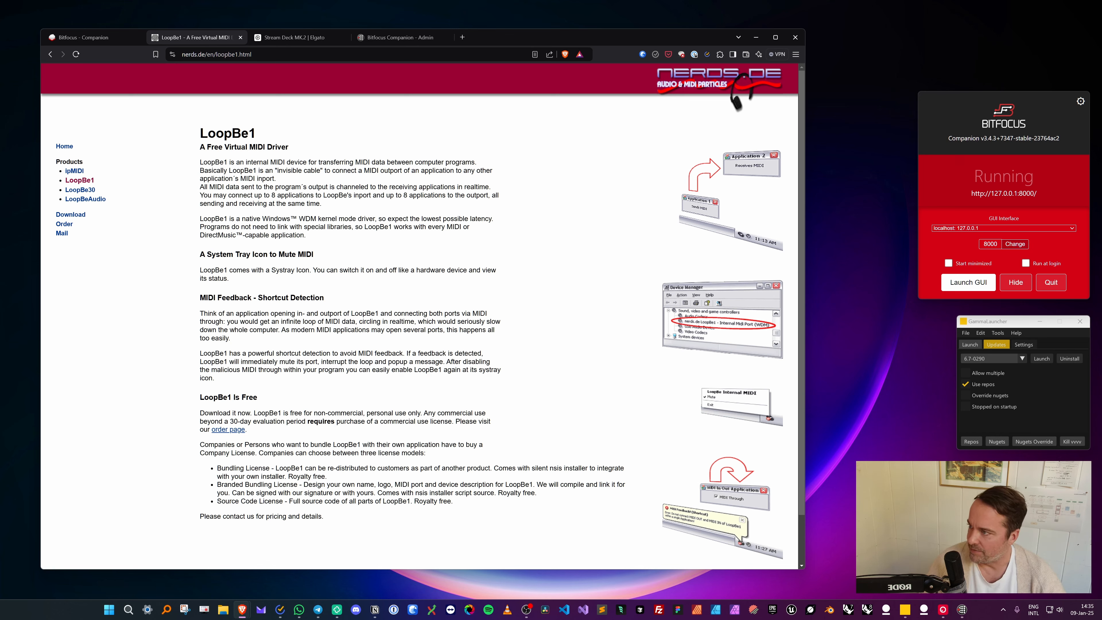
pyautogui.click(1002, 612)
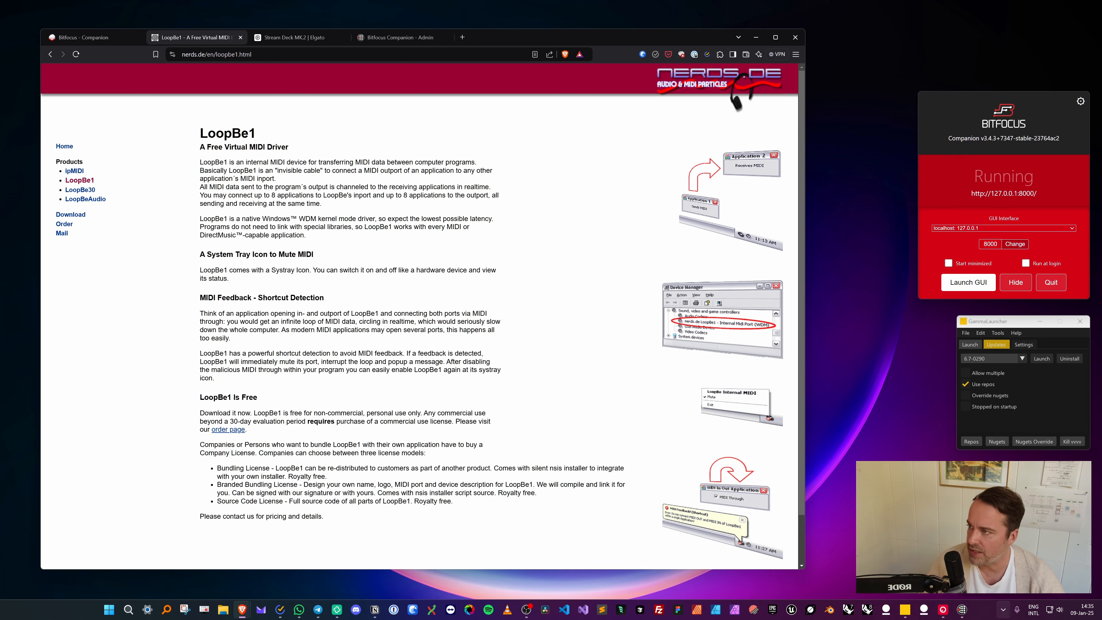
# Step: Set both MIDI In and MIDI Out of the generic-midi connection to LoopBe Internal MIDI and save the configuration
pyautogui.click(408, 37)
pyautogui.click(559, 212)
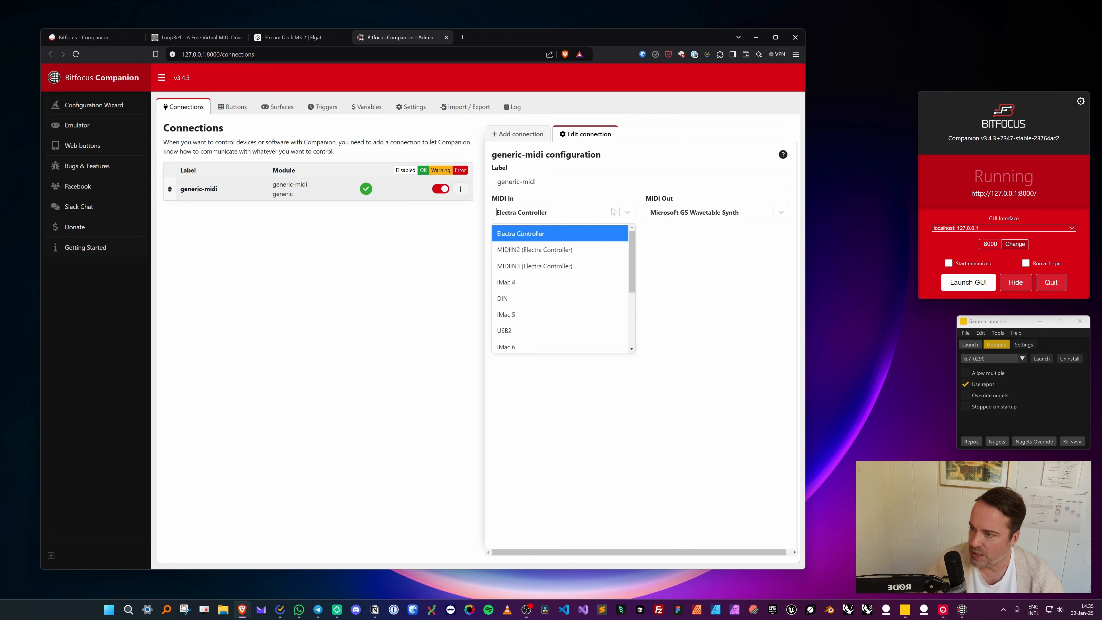
pyautogui.scroll(-3, 540, 332)
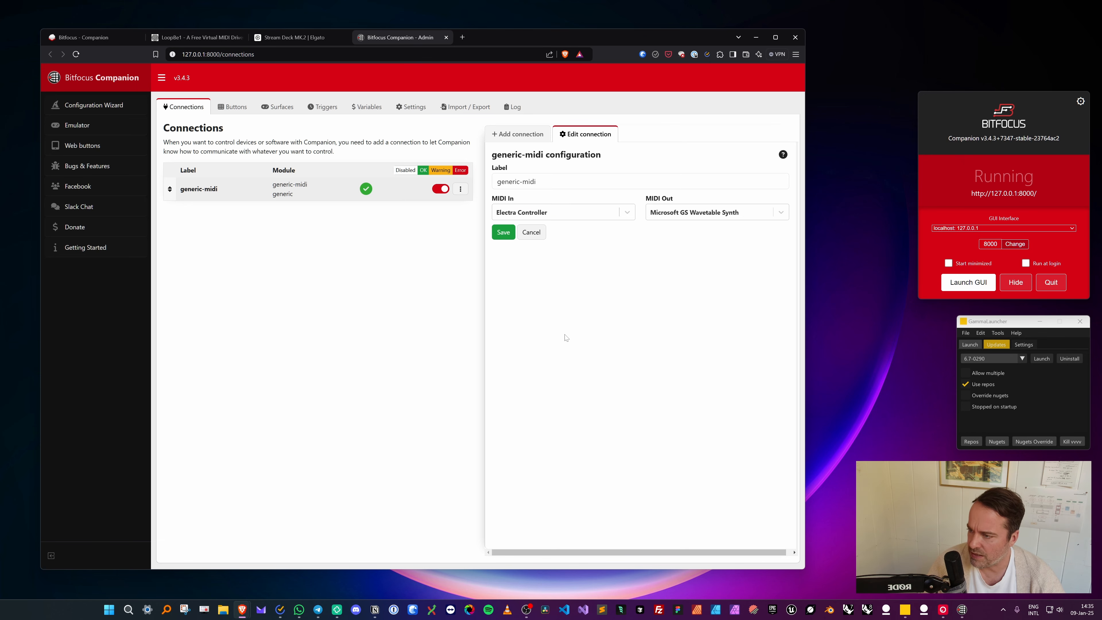
pyautogui.scroll(-3, 543, 326)
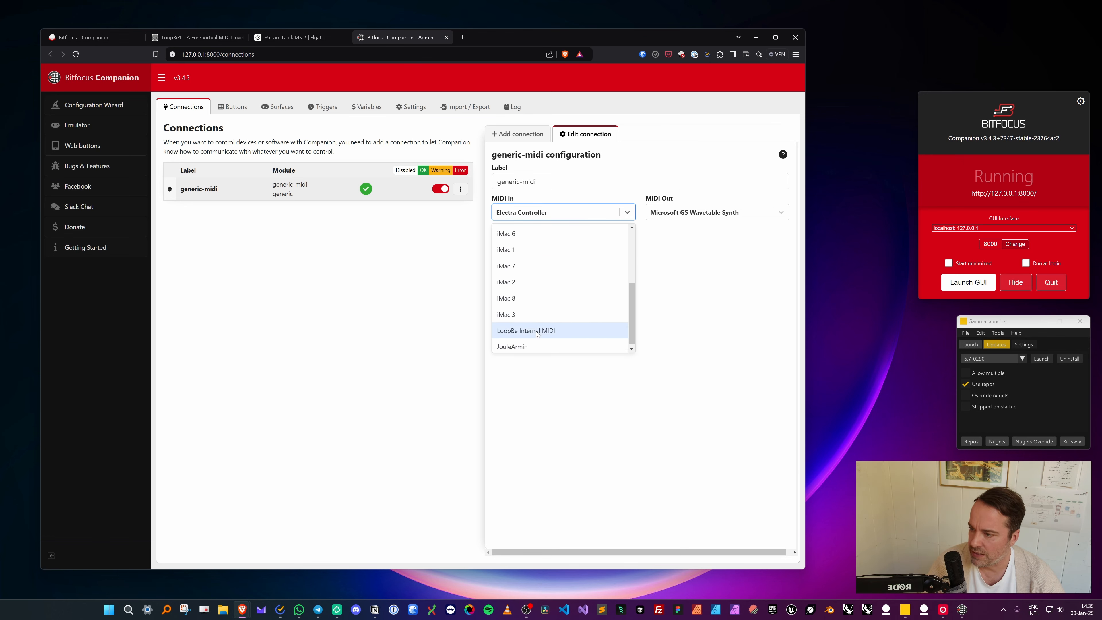
pyautogui.click(540, 327)
pyautogui.click(701, 213)
pyautogui.scroll(-3, 683, 332)
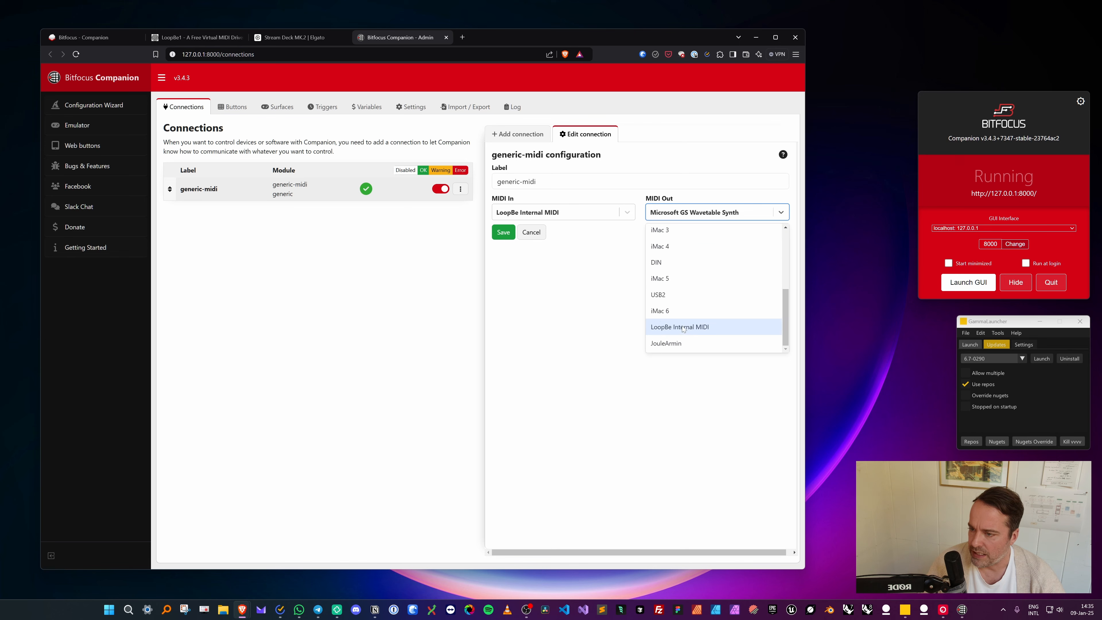
pyautogui.click(682, 329)
pyautogui.click(504, 232)
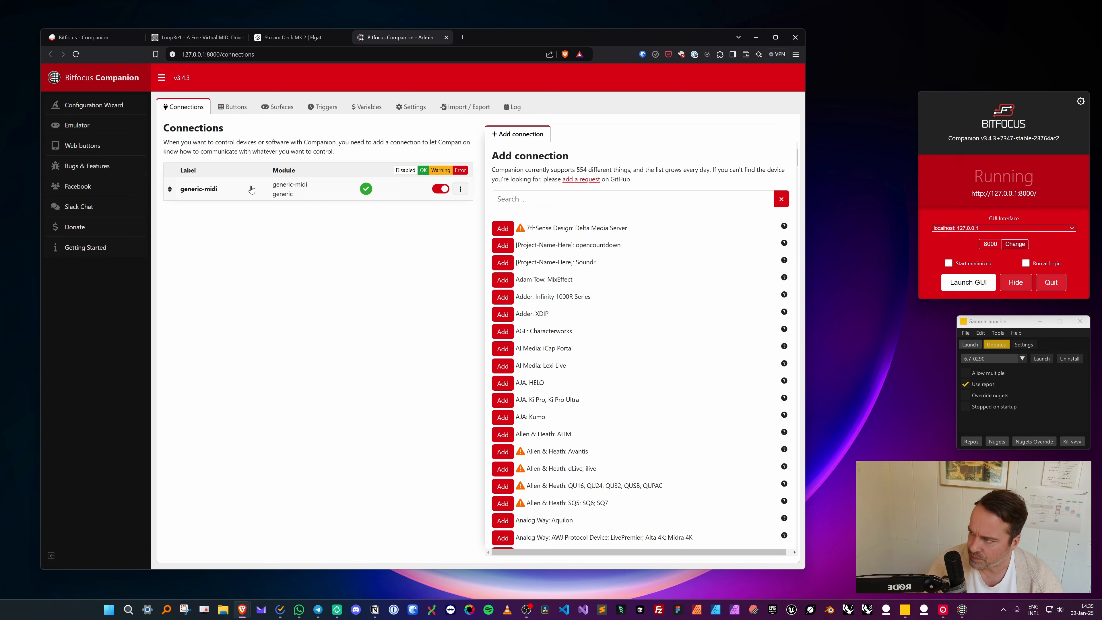
# Step: Look over the button grid and the configured surfaces, and check the Emulator surface's settings
pyautogui.click(234, 107)
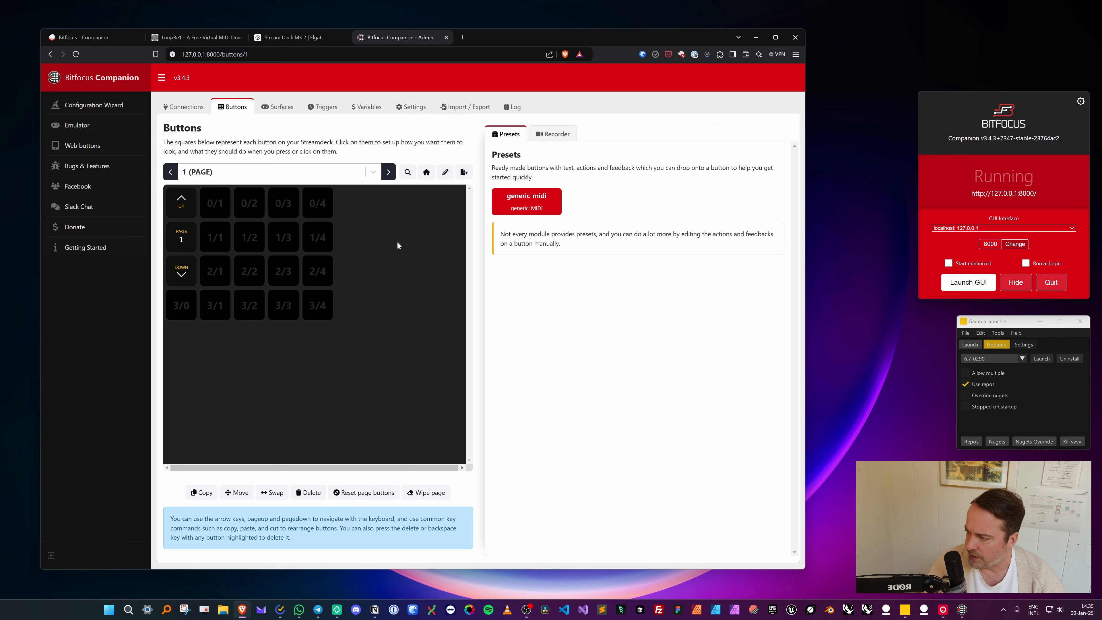
pyautogui.click(266, 111)
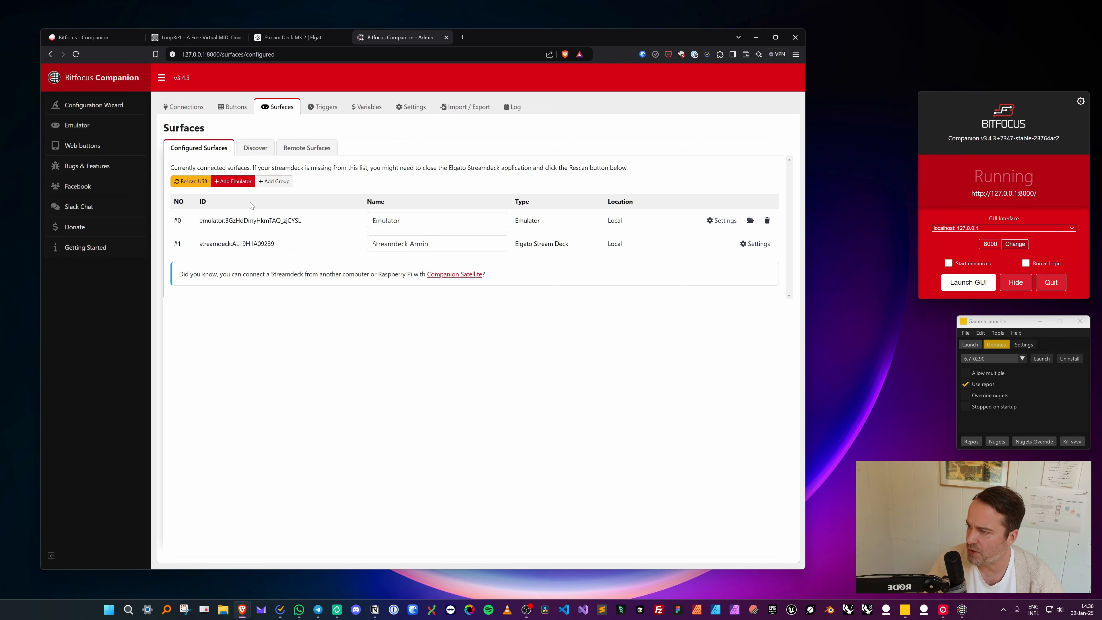
pyautogui.click(722, 220)
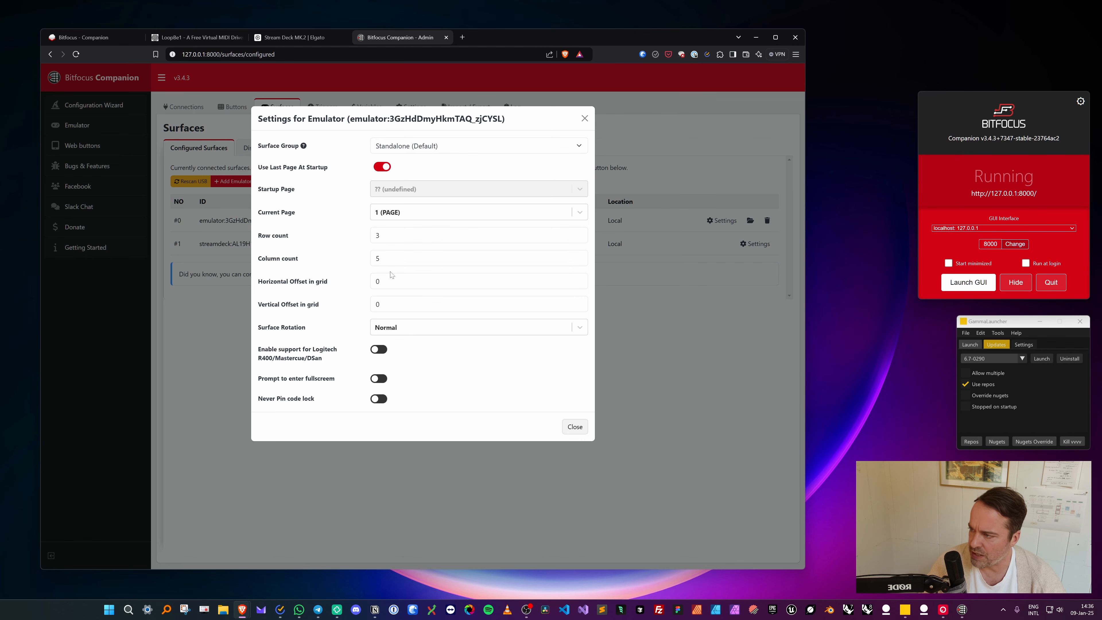
pyautogui.click(575, 427)
# Step: Open the Emulator surface in its own small window beside the admin page and make that window taller
pyautogui.click(750, 220)
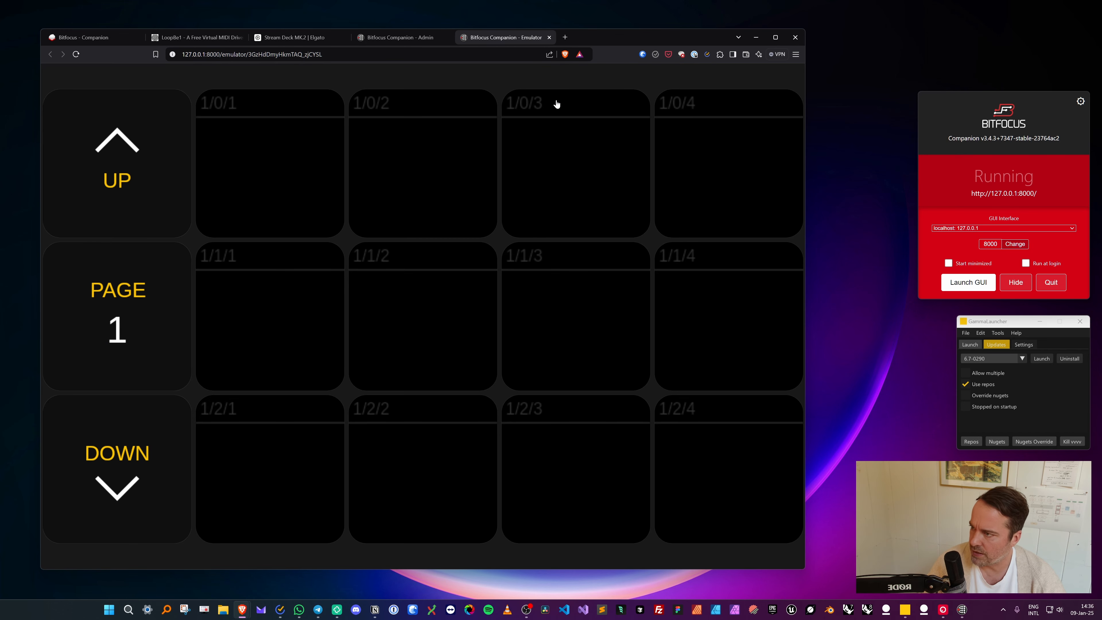
pyautogui.moveTo(529, 39); pyautogui.dragTo(529, 454)
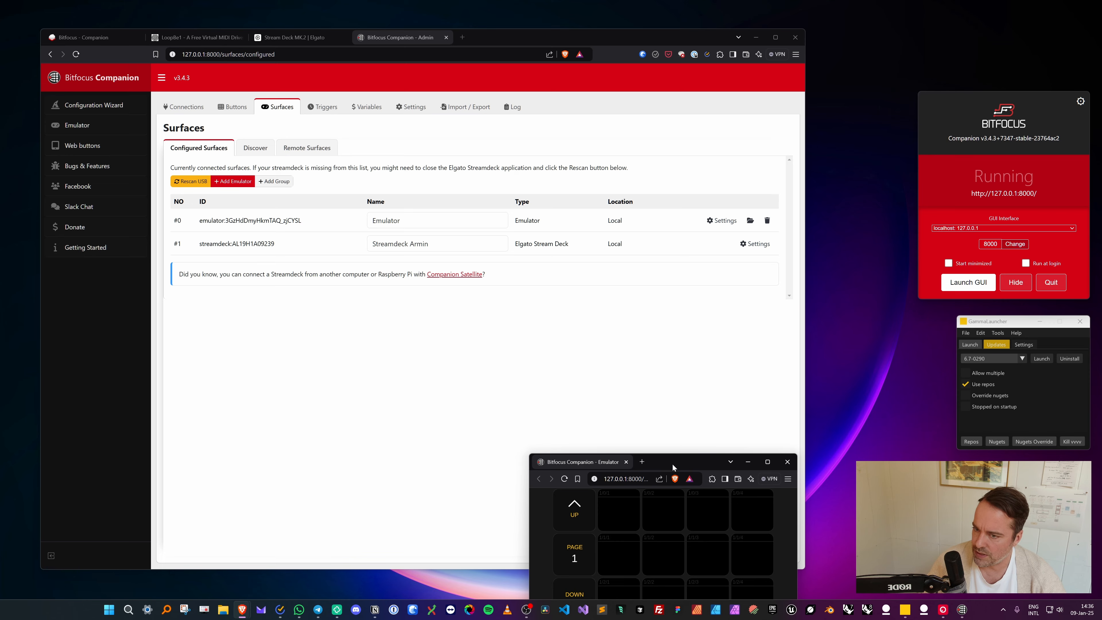
pyautogui.moveTo(673, 466); pyautogui.dragTo(967, 25)
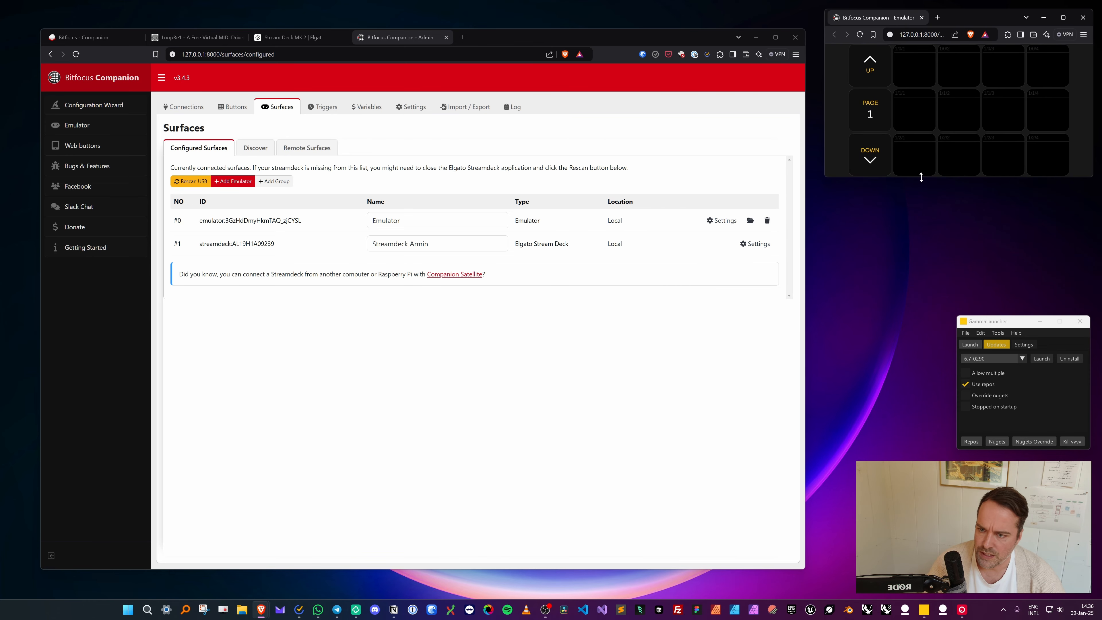
pyautogui.moveTo(921, 178); pyautogui.dragTo(920, 214)
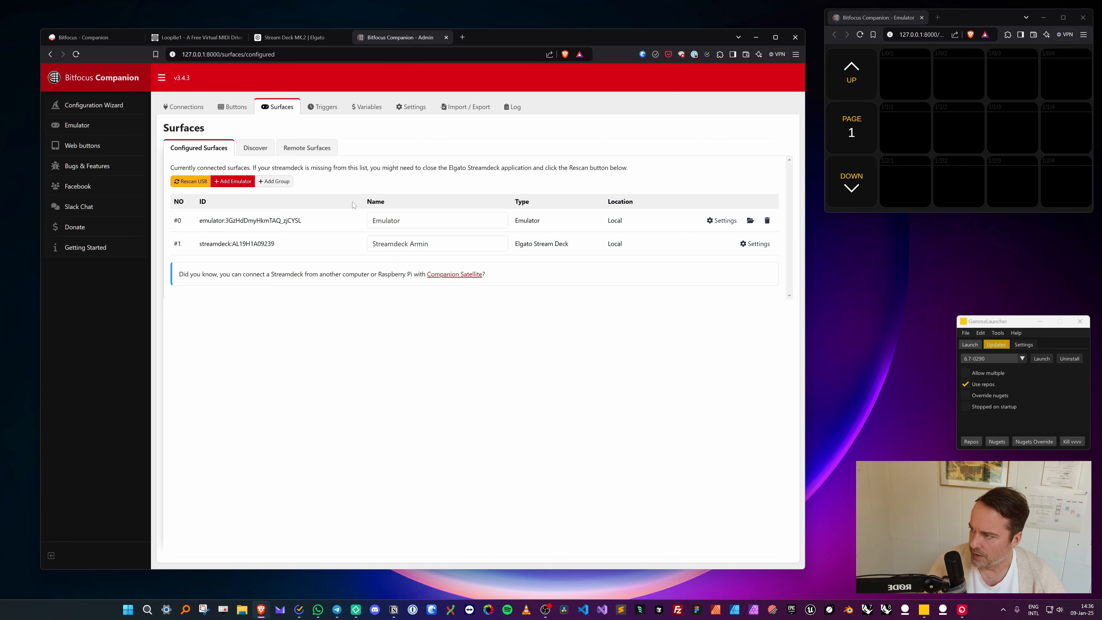
# Step: Label the 0/1 button on page 1 with the text 1
pyautogui.click(234, 110)
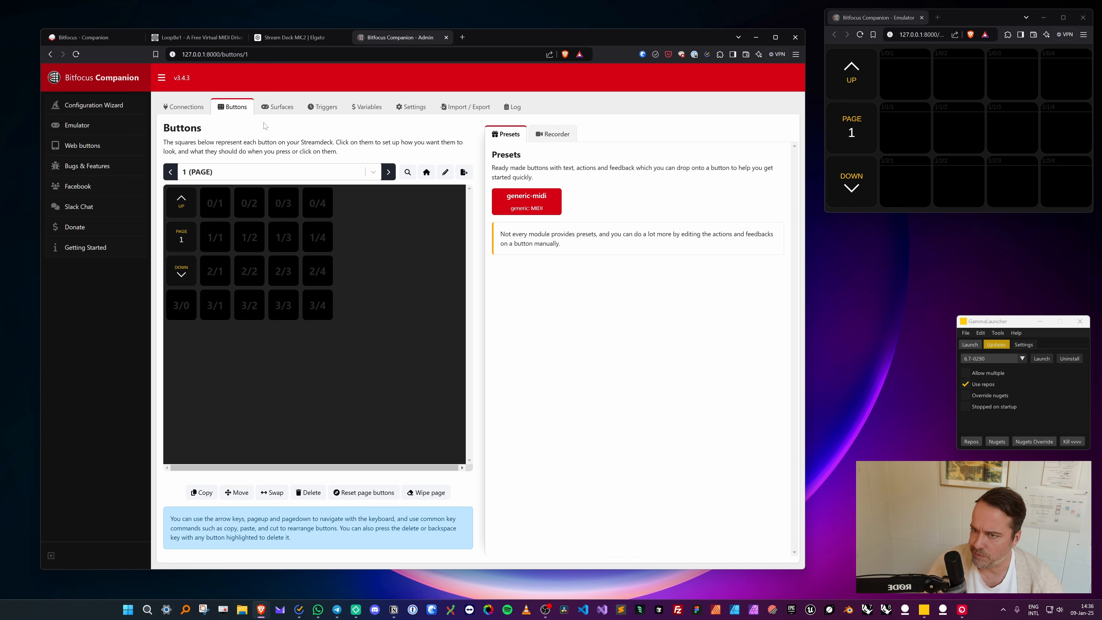
pyautogui.click(215, 204)
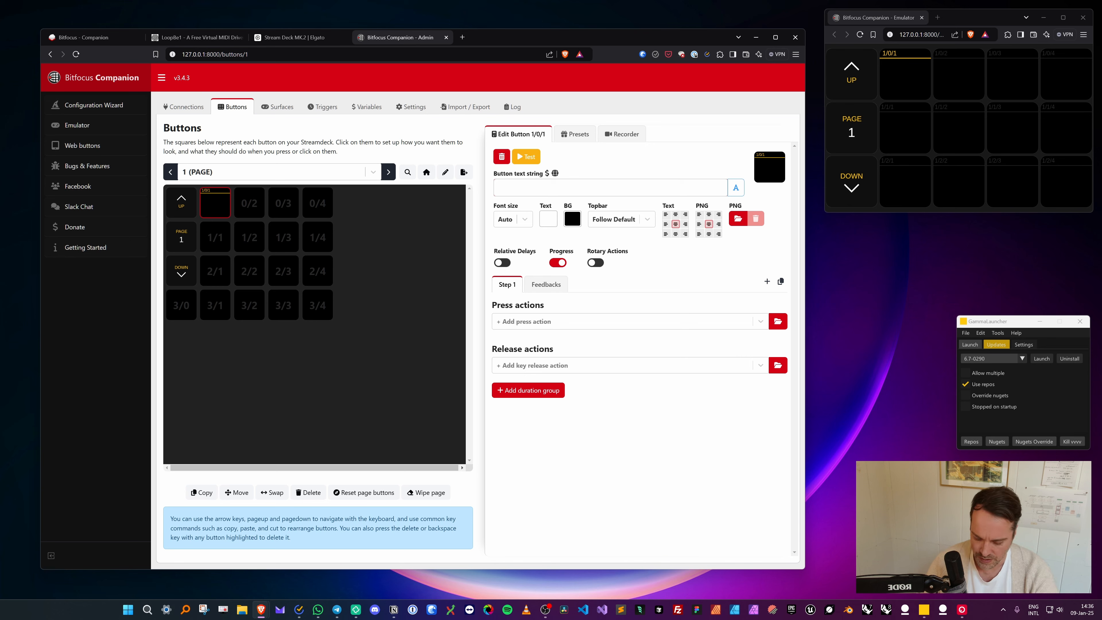
pyautogui.write('1')
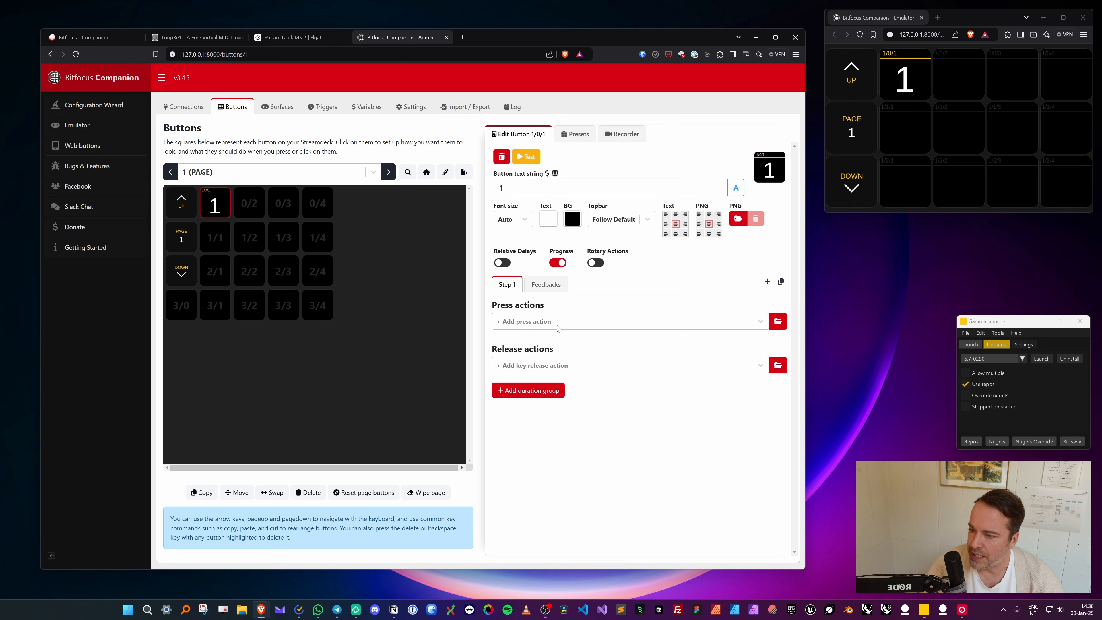
# Step: Search the press actions for "midi" and add generic-midi: CC to the button
pyautogui.click(590, 329)
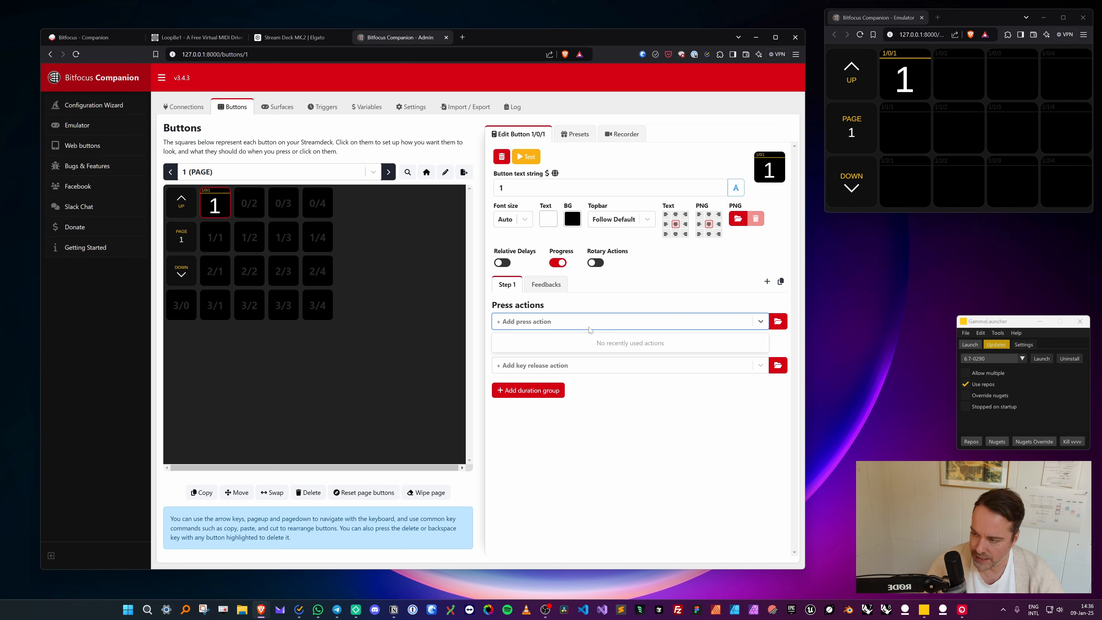
pyautogui.write('midi')
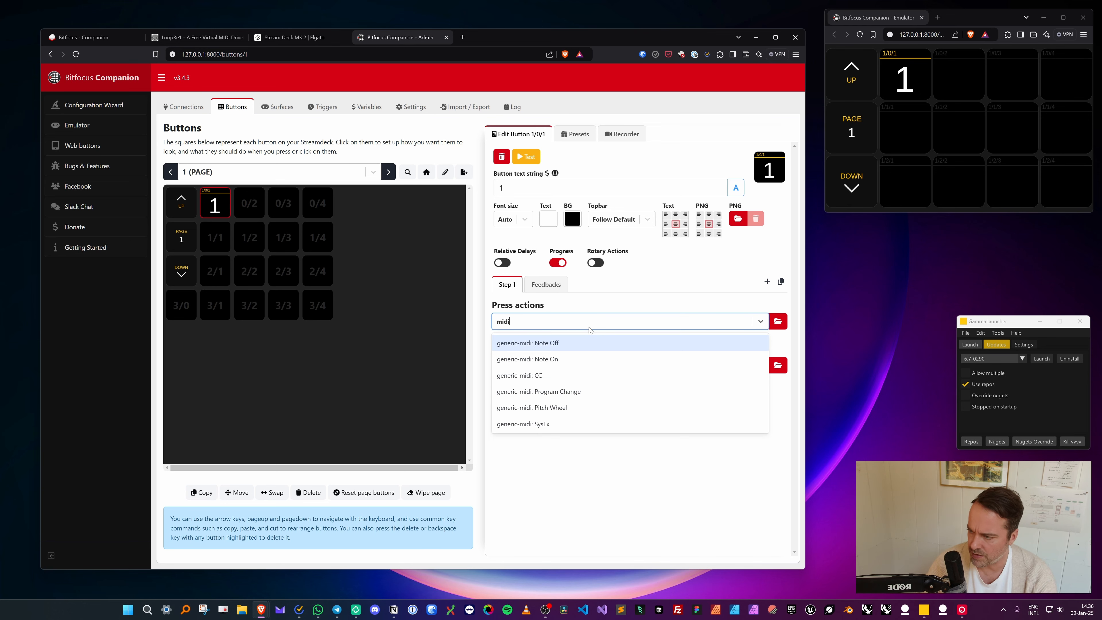
pyautogui.click(539, 377)
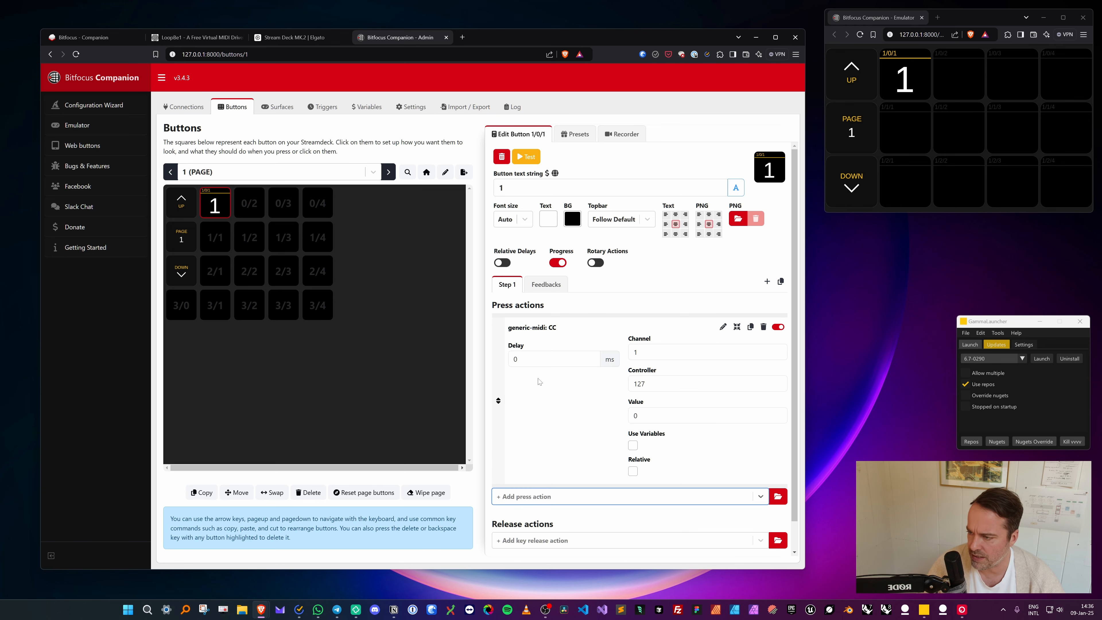
# Step: Set the CC press action's controller to 1 and its value to 127
pyautogui.click(645, 383)
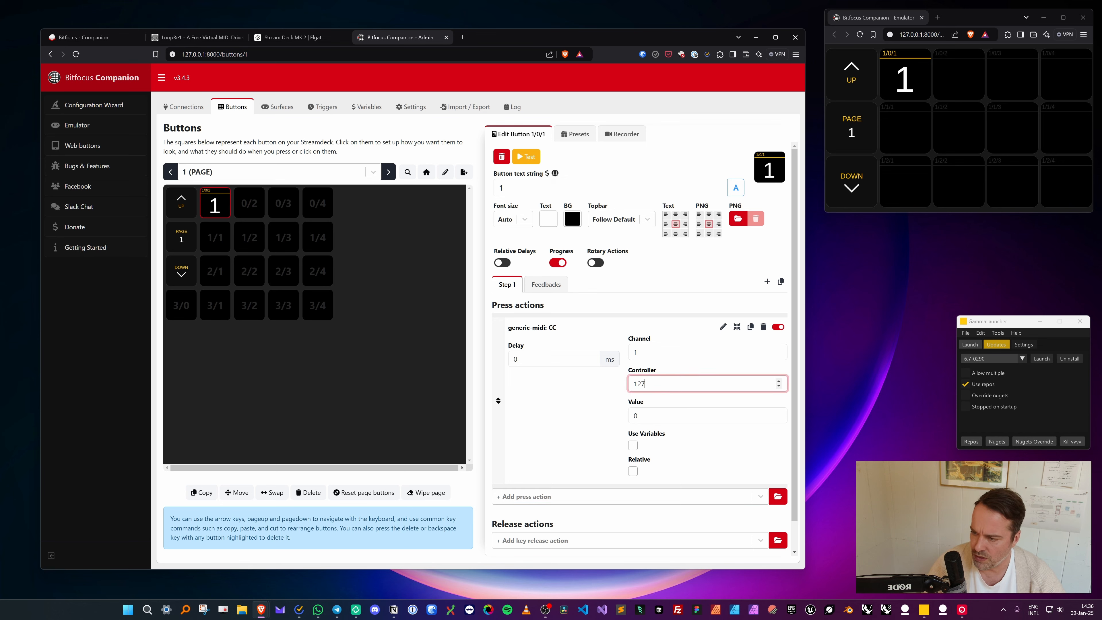
pyautogui.hotkey('ctrl', 'a')
pyautogui.write('1')
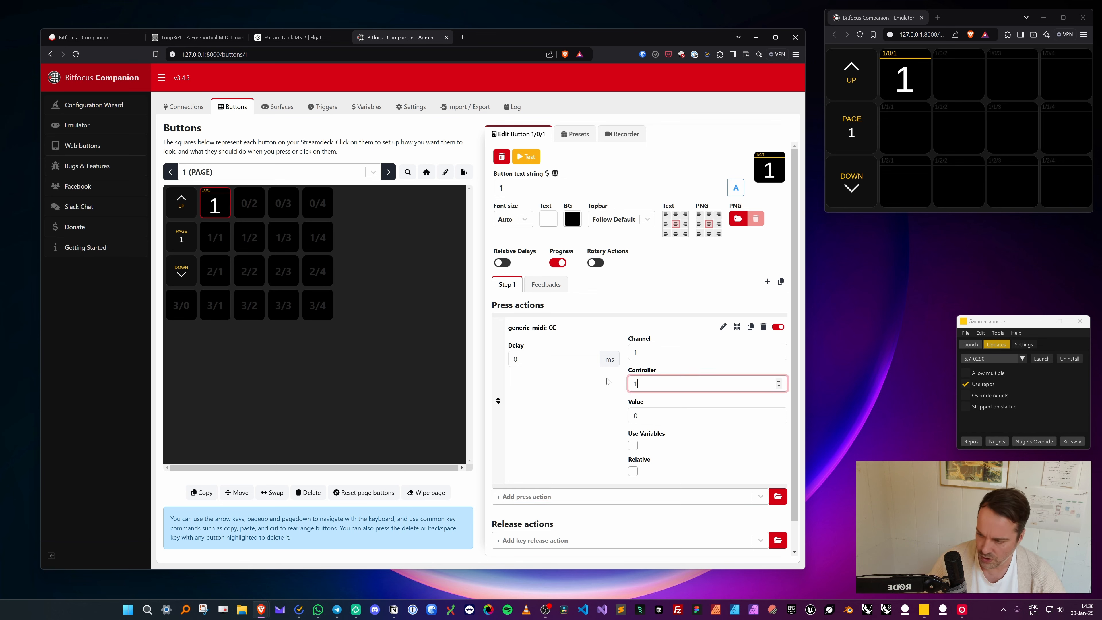
pyautogui.hotkey('shift', 'Tab')
pyautogui.press('Tab')
pyautogui.press('Tab')
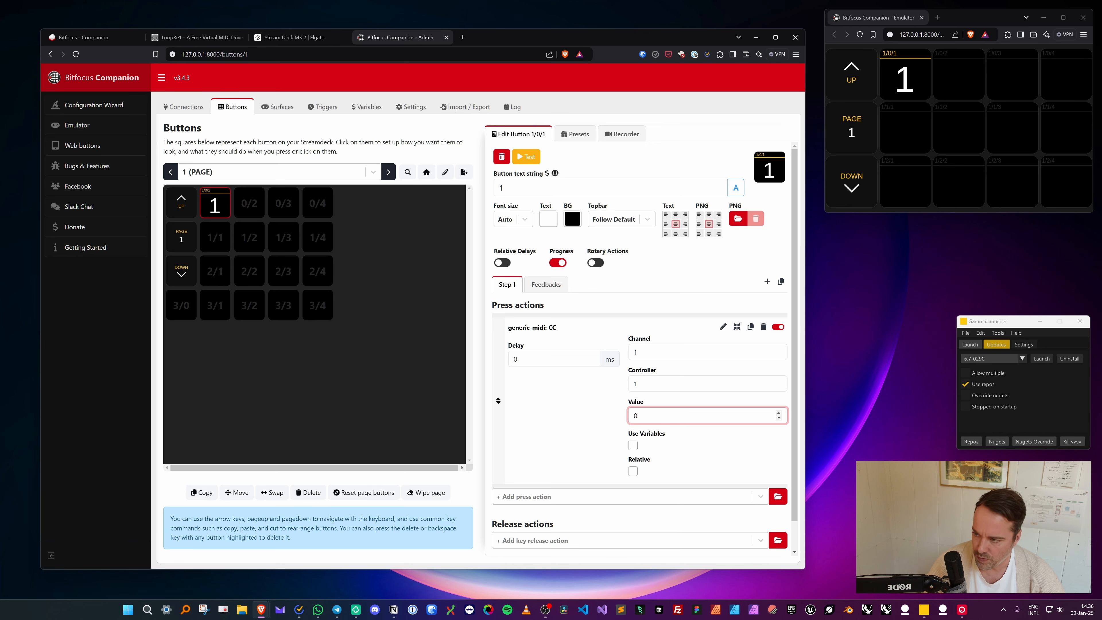
pyautogui.write('127')
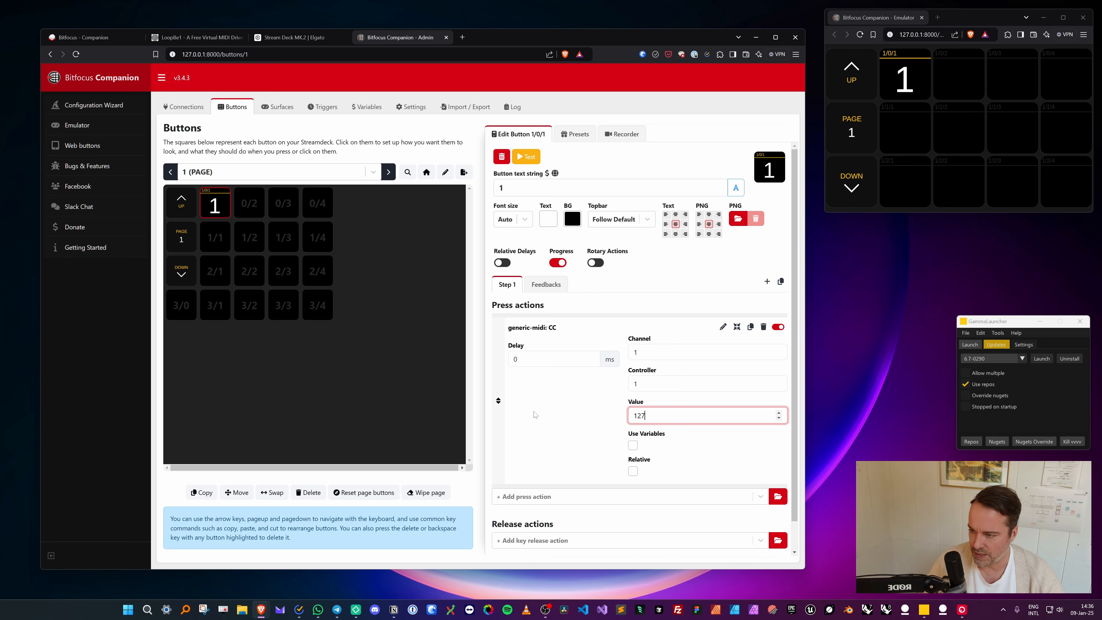
pyautogui.click(556, 412)
# Step: Add a generic-midi: CC release action to the button and set its controller to 1
pyautogui.scroll(-1, 563, 395)
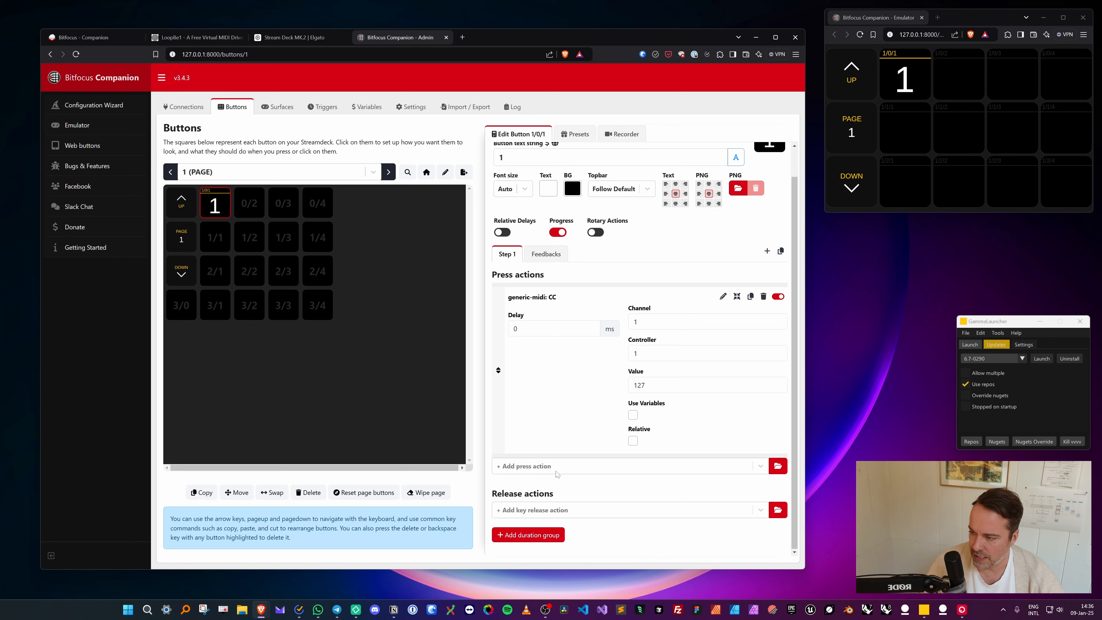
pyautogui.click(554, 511)
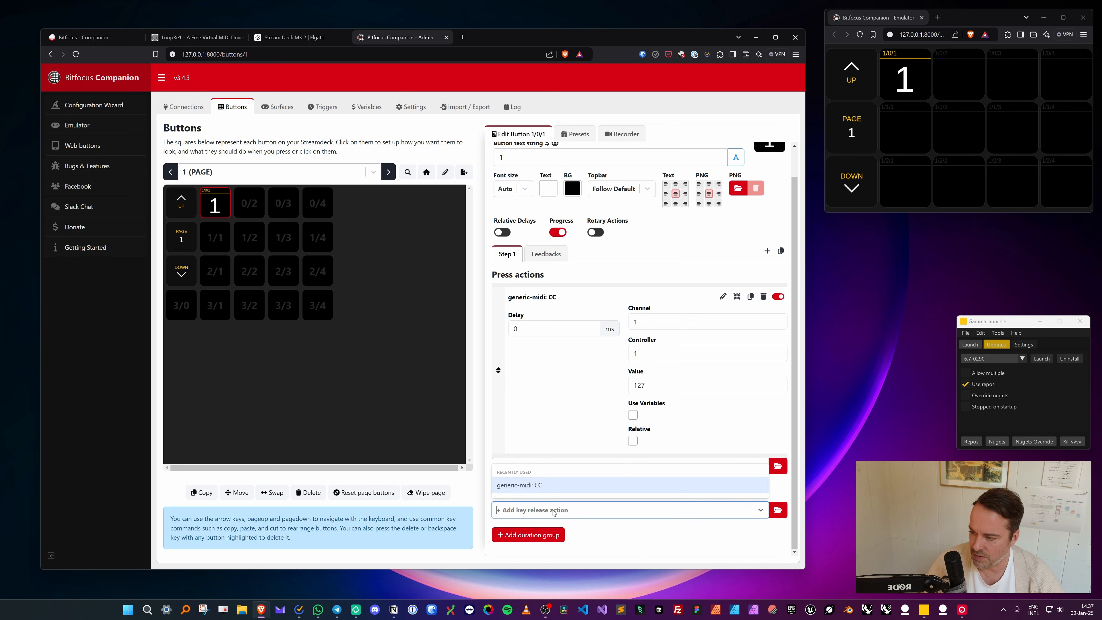
pyautogui.click(541, 486)
pyautogui.scroll(-4, 569, 427)
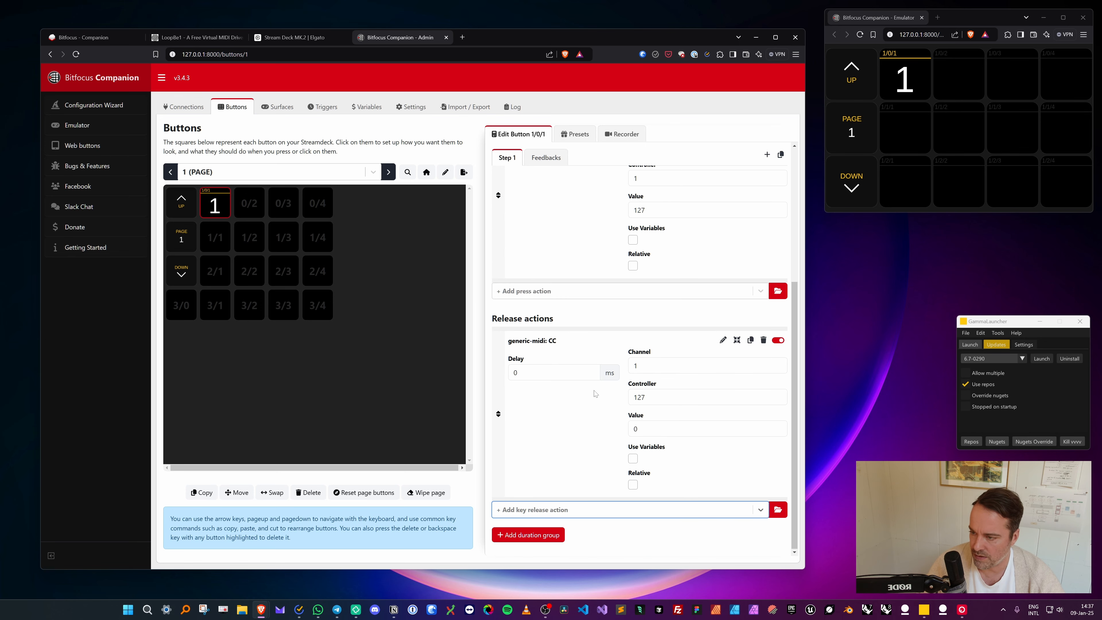
pyautogui.doubleClick(640, 397)
pyautogui.write('1')
pyautogui.click(637, 429)
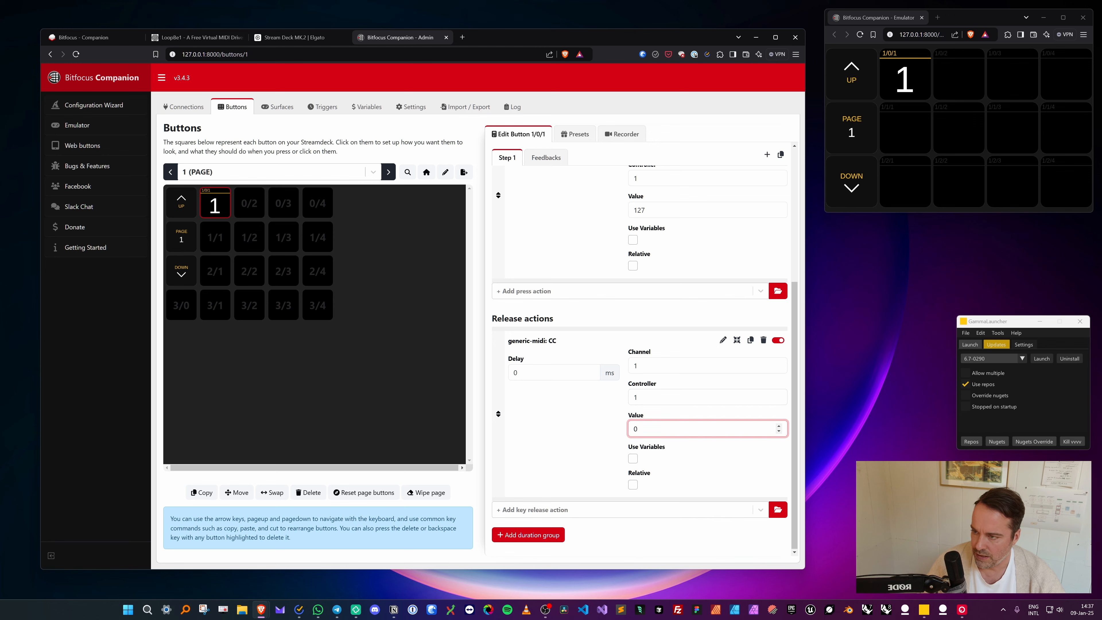
# Step: Review the CC press and release actions of button 1/0/1, comparing their channel, controller and value settings
pyautogui.scroll(1, 655, 269)
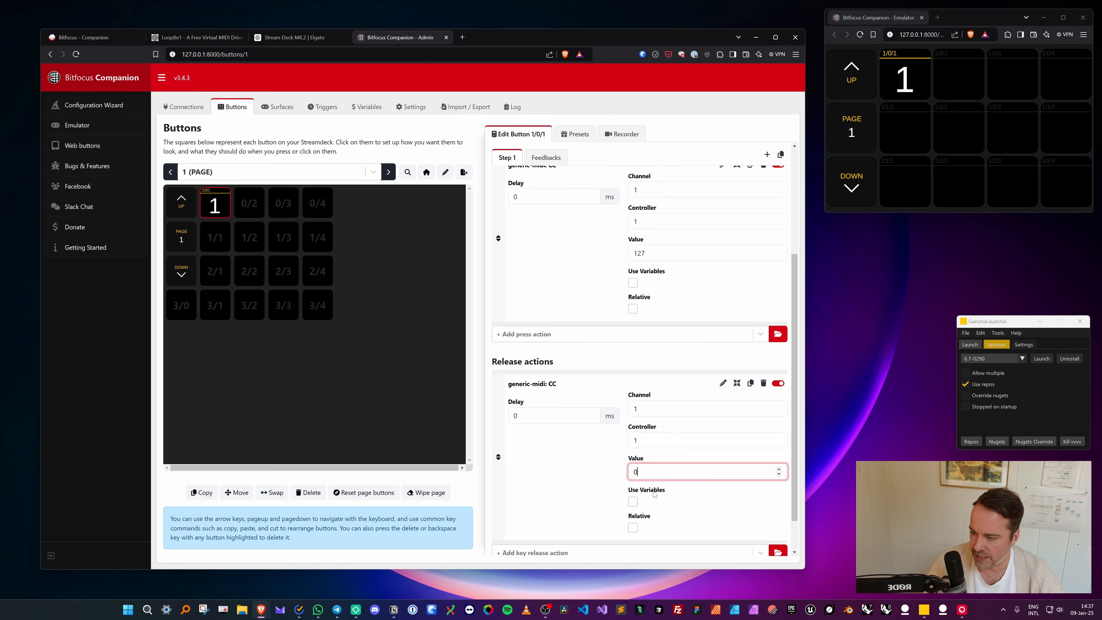
pyautogui.scroll(3, 651, 482)
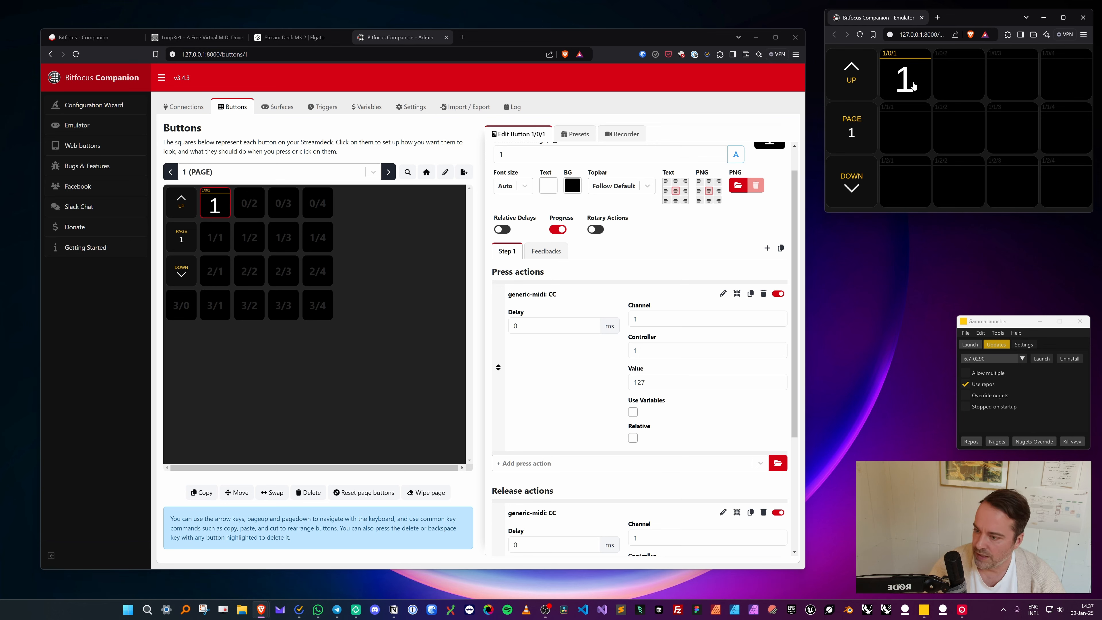
pyautogui.scroll(-4, 645, 294)
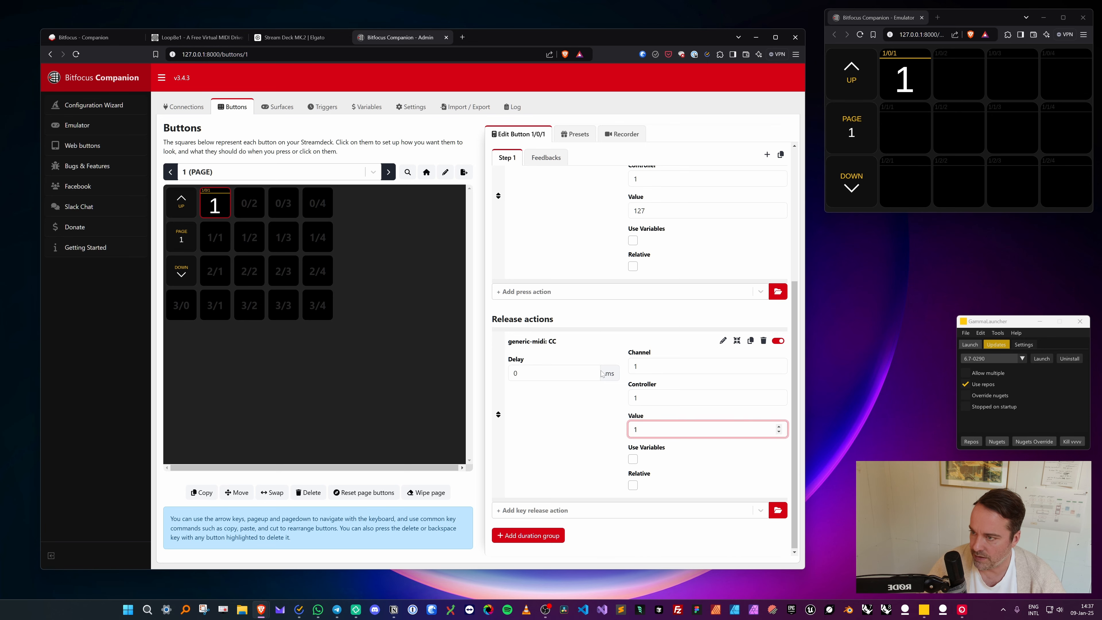
pyautogui.scroll(4, 604, 472)
pyautogui.scroll(-1, 588, 447)
pyautogui.scroll(1, 591, 440)
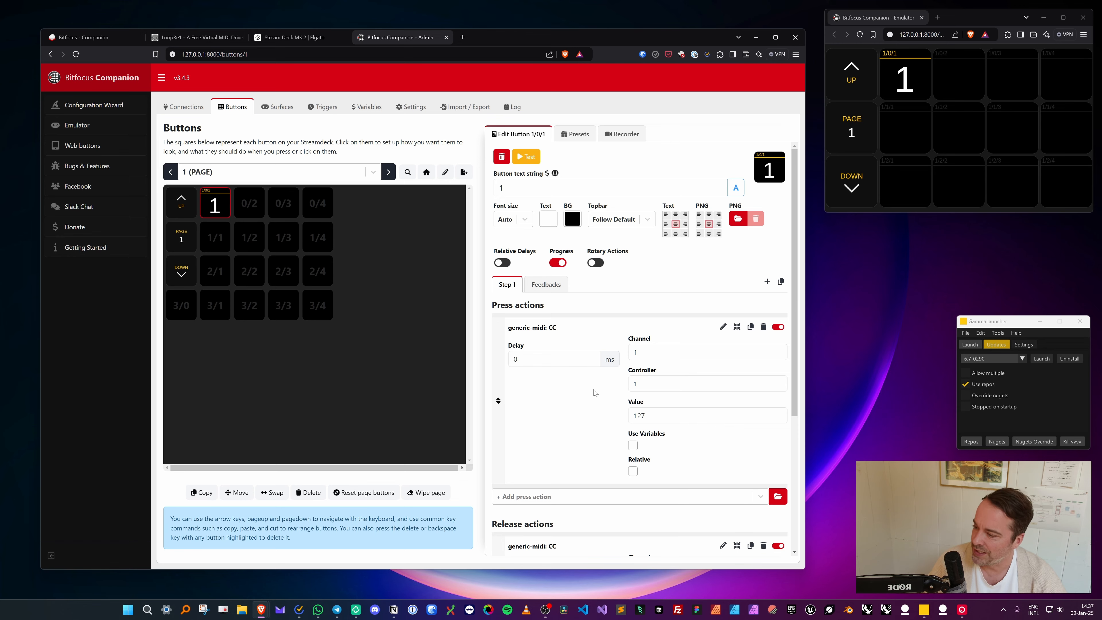
pyautogui.scroll(-3, 596, 395)
pyautogui.click(642, 505)
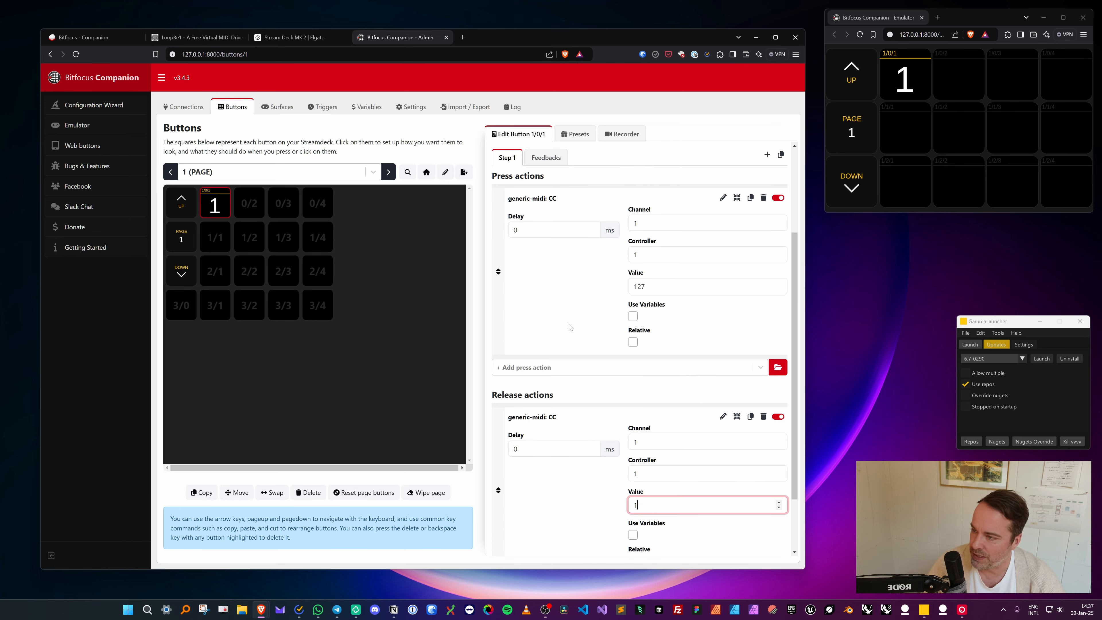
pyautogui.scroll(-2, 570, 324)
pyautogui.scroll(8, 564, 312)
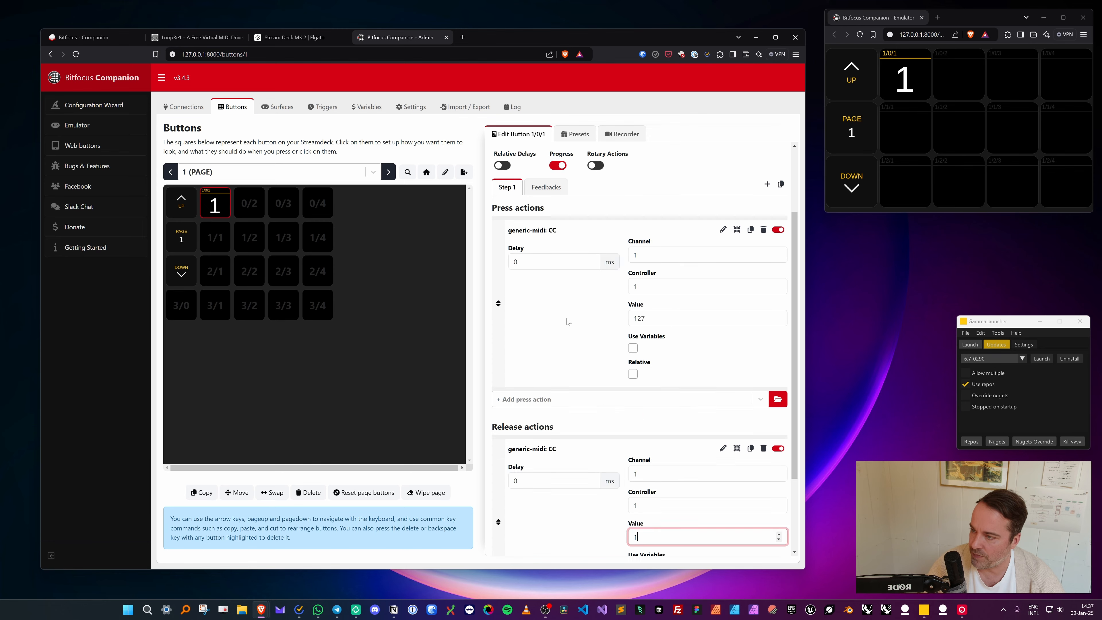
# Step: Search the button's feedbacks for "midi" and add generic-midi: Receive MIDI Message
pyautogui.click(546, 285)
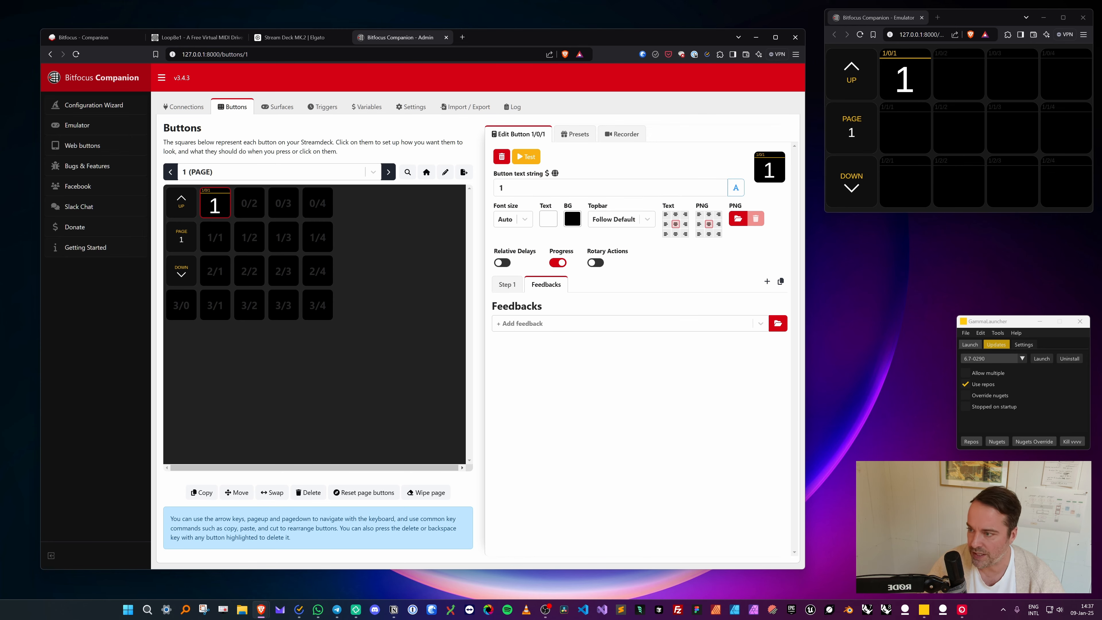
pyautogui.click(549, 326)
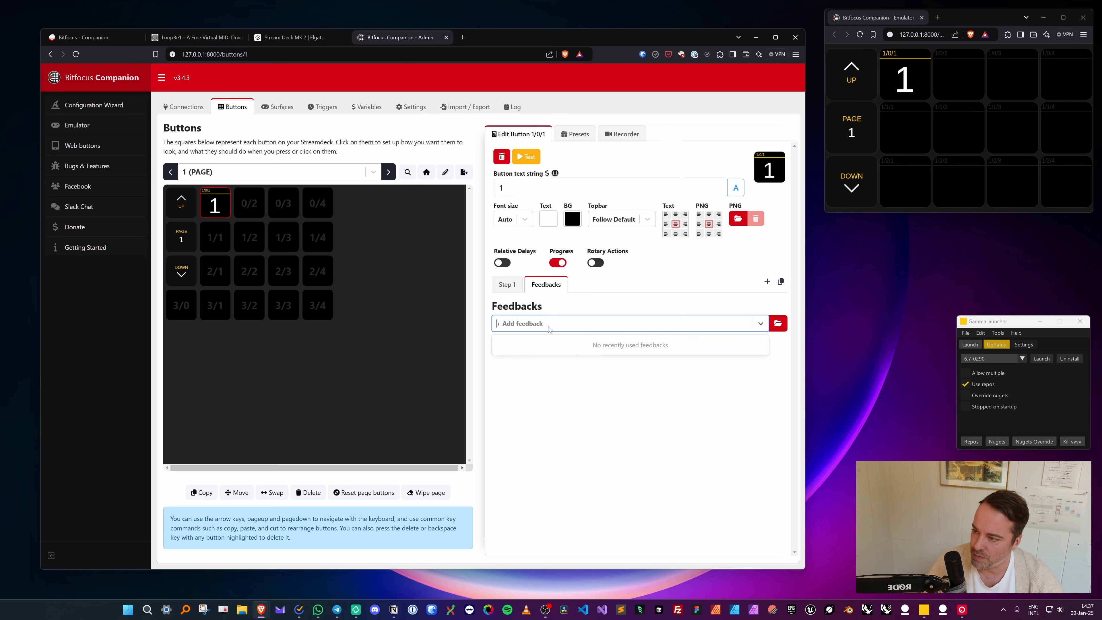
pyautogui.write('midi')
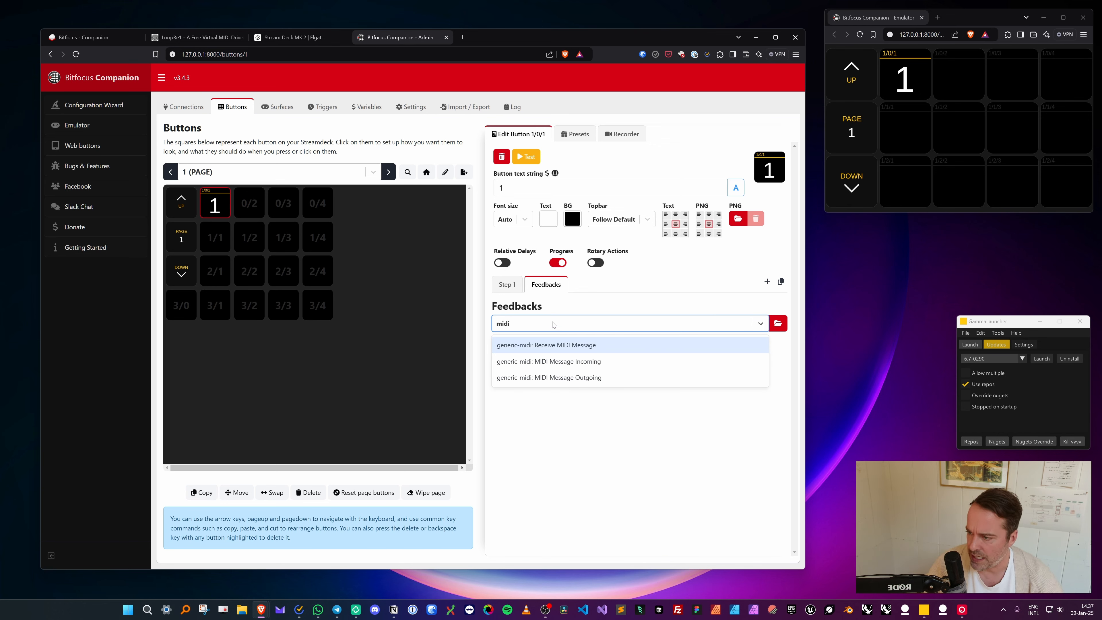
pyautogui.click(588, 346)
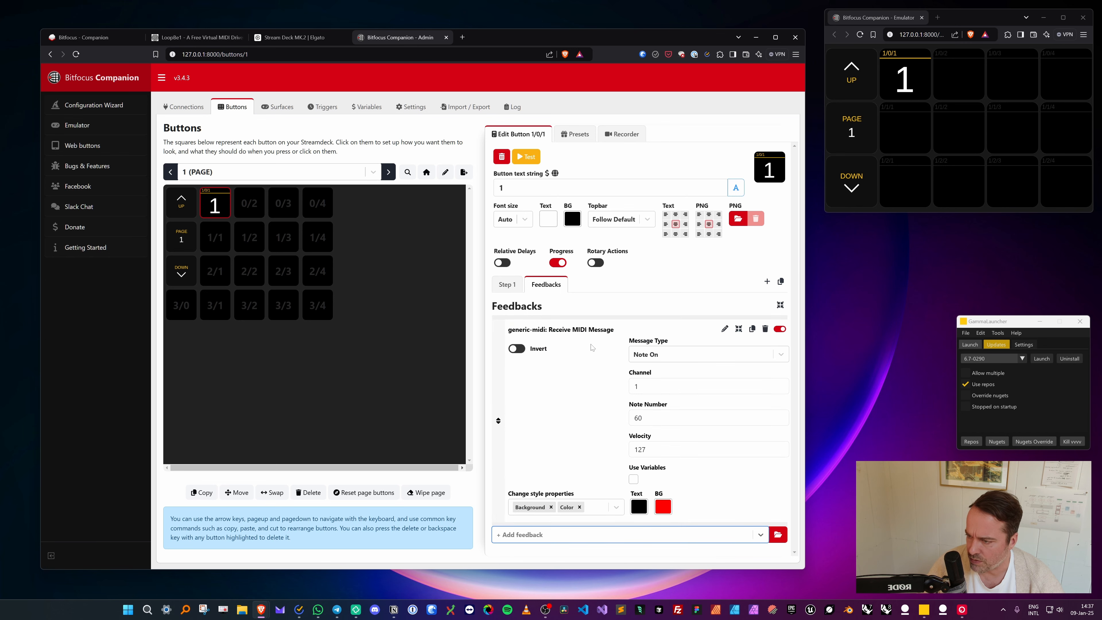
# Step: Set the Receive MIDI Message feedback to message type CC, controller 1 and value 127
pyautogui.click(694, 354)
pyautogui.click(694, 411)
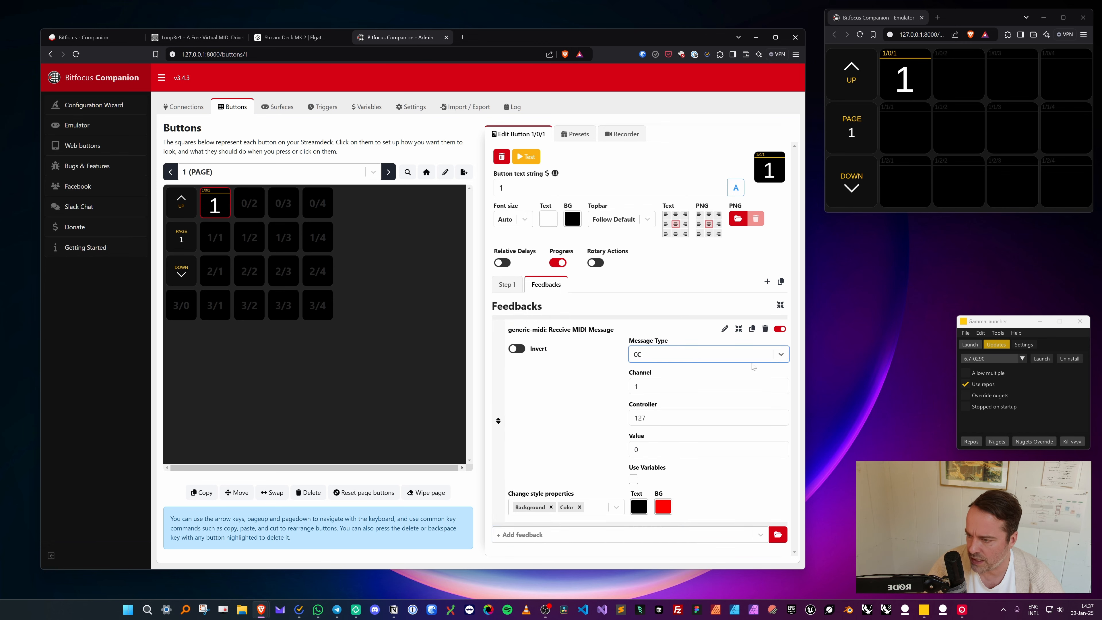
pyautogui.moveTo(647, 418); pyautogui.dragTo(575, 417)
pyautogui.write('1')
pyautogui.click(562, 432)
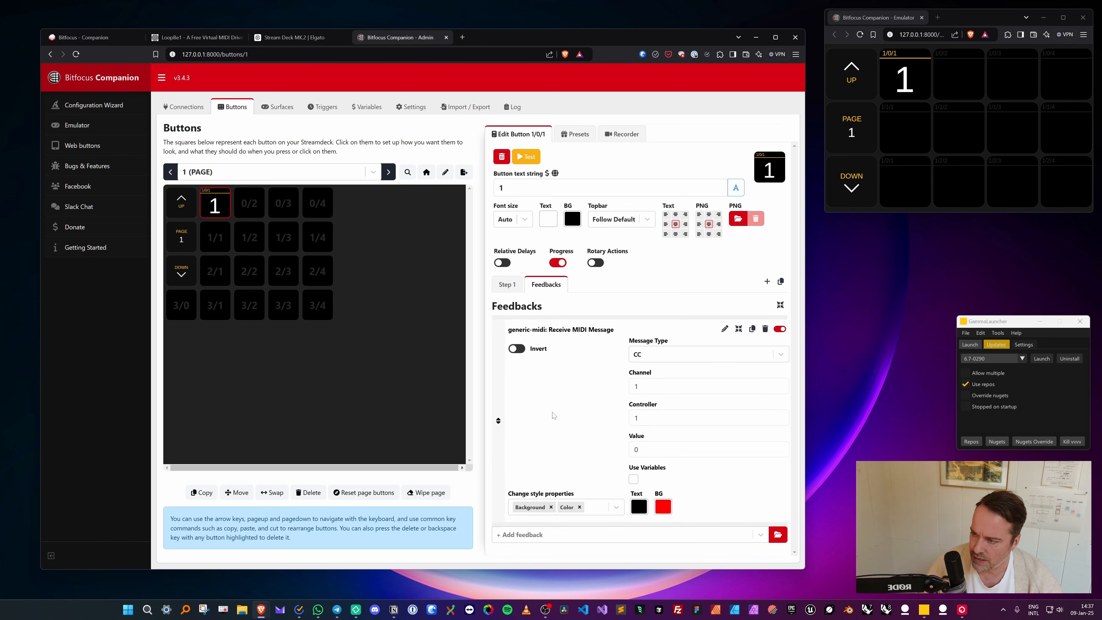
pyautogui.press('Tab')
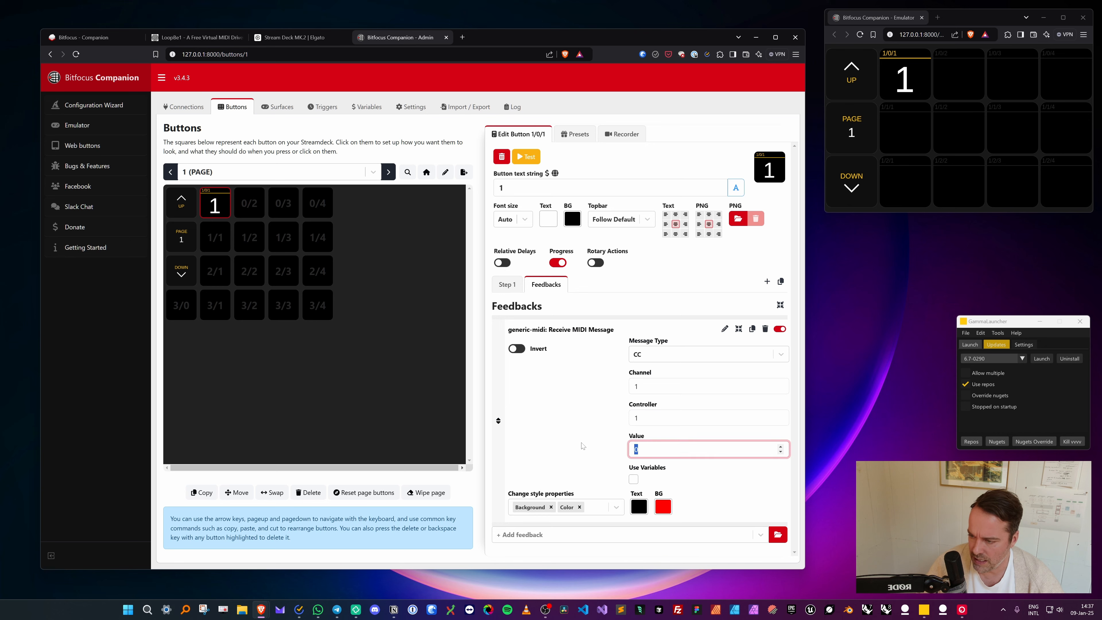
pyautogui.write('127')
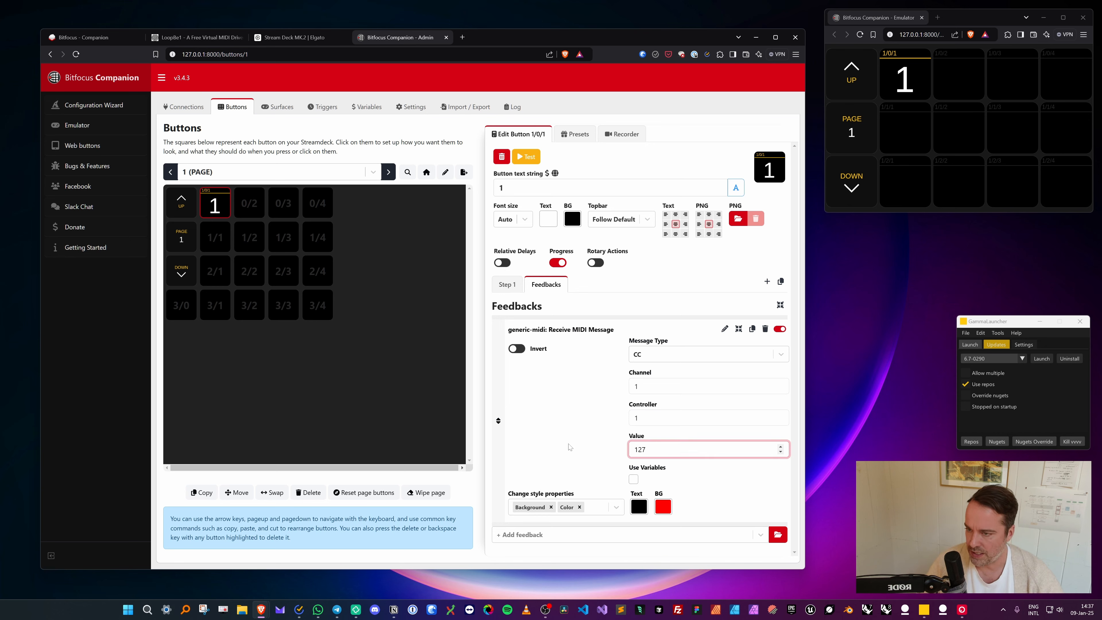
# Step: Set the MIDI feedback's background colour to light green, and return to the Step 1 actions of button 1/0/1
pyautogui.click(577, 429)
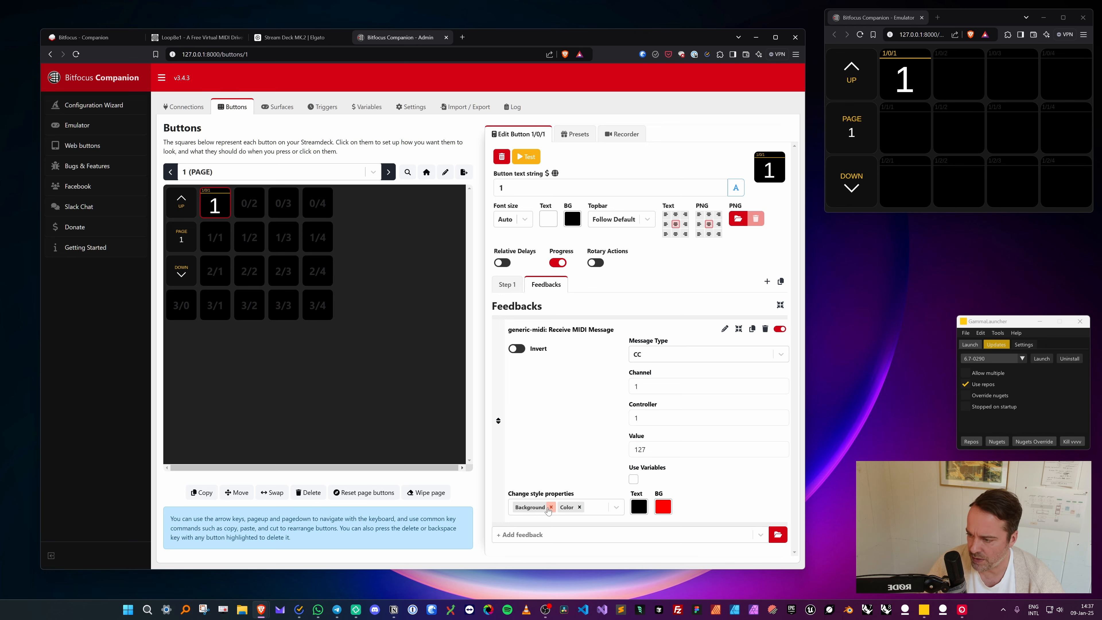
pyautogui.click(664, 508)
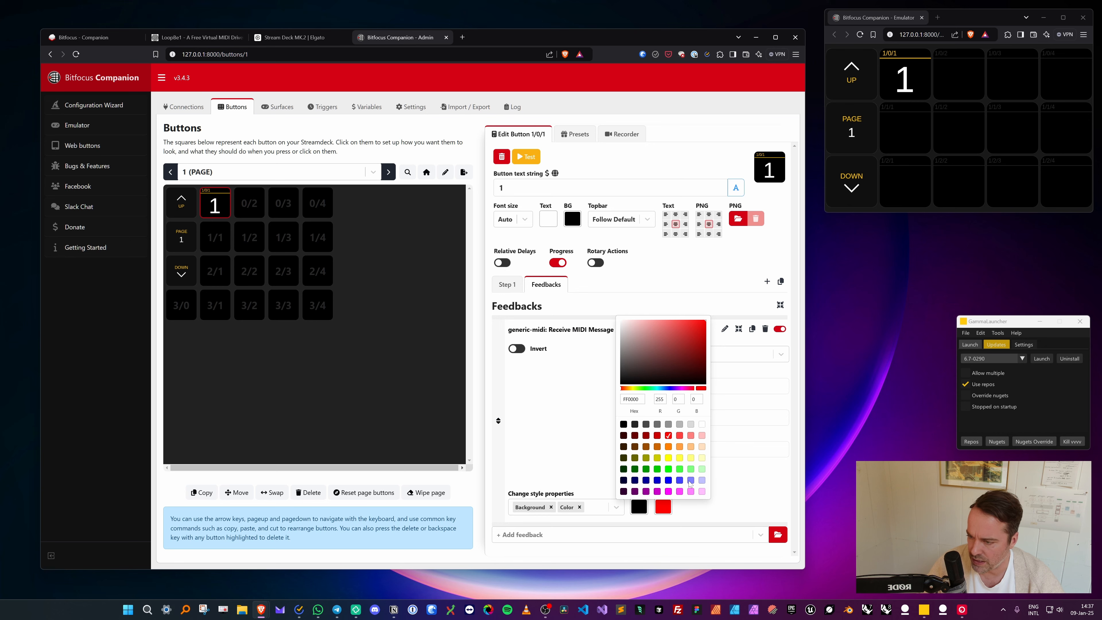
pyautogui.click(701, 470)
pyautogui.click(608, 381)
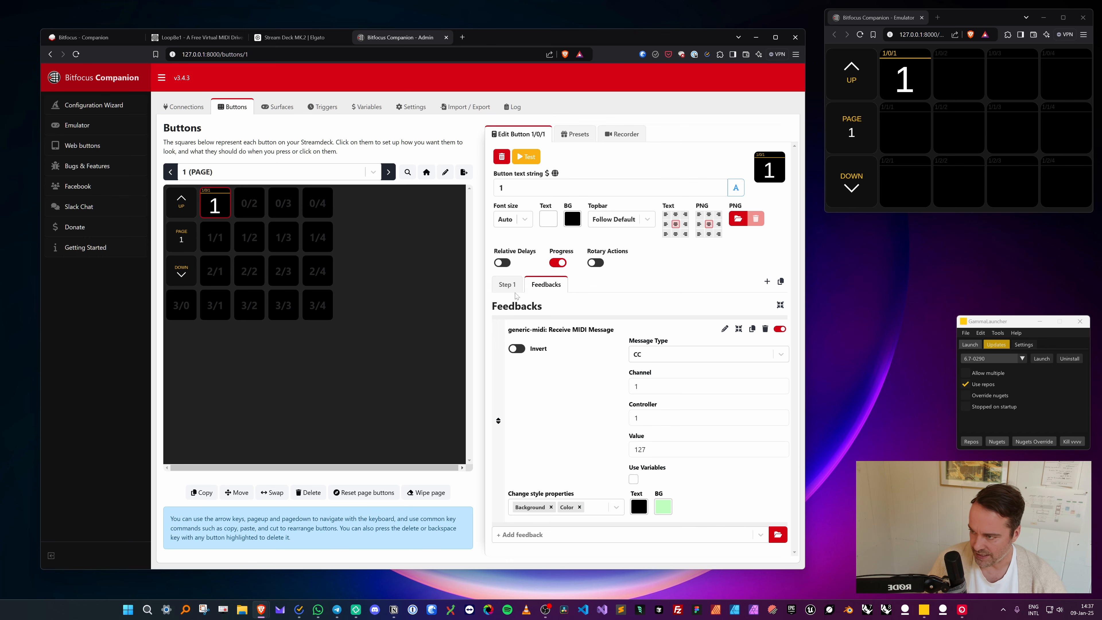
pyautogui.click(507, 284)
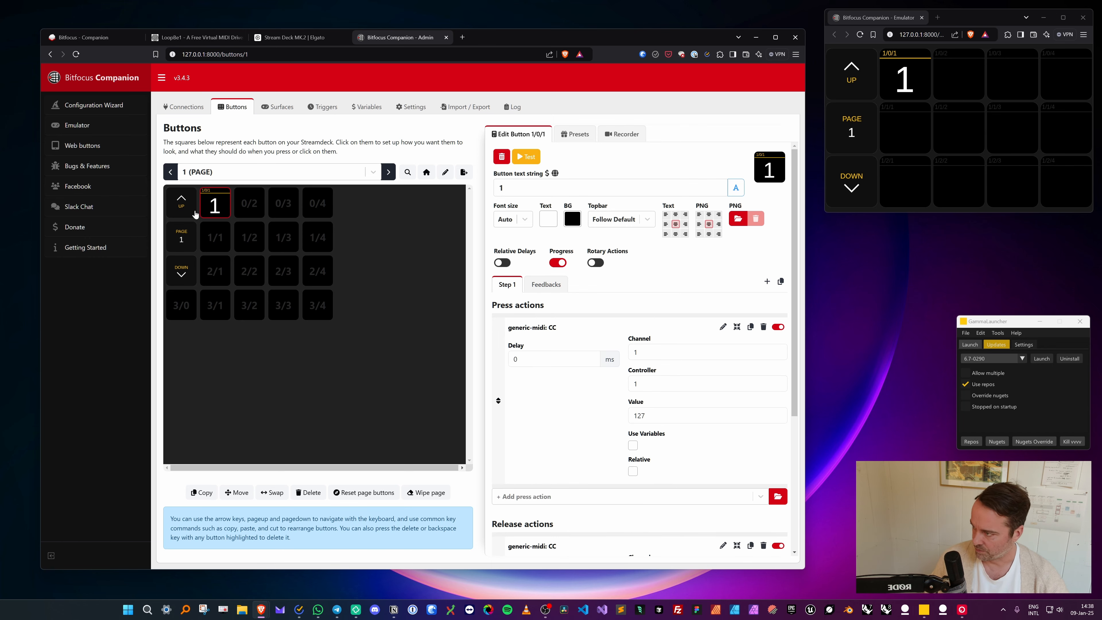
# Step: Minimize the Companion admin window, launch vvvv gamma from GammaLauncher and show its Inspector
pyautogui.click(756, 37)
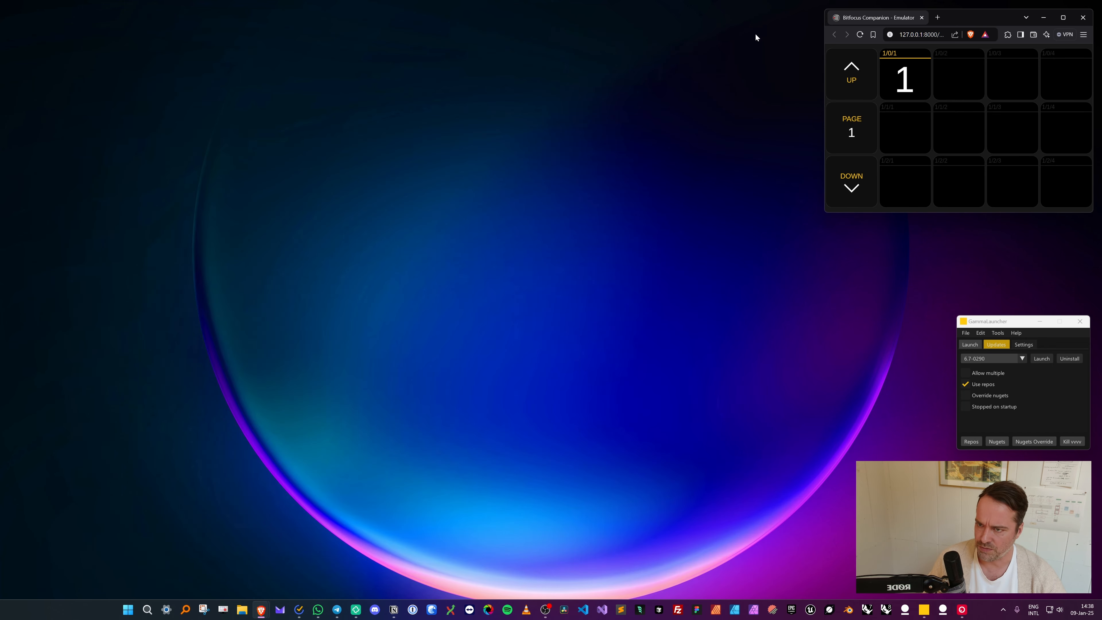
pyautogui.click(1042, 358)
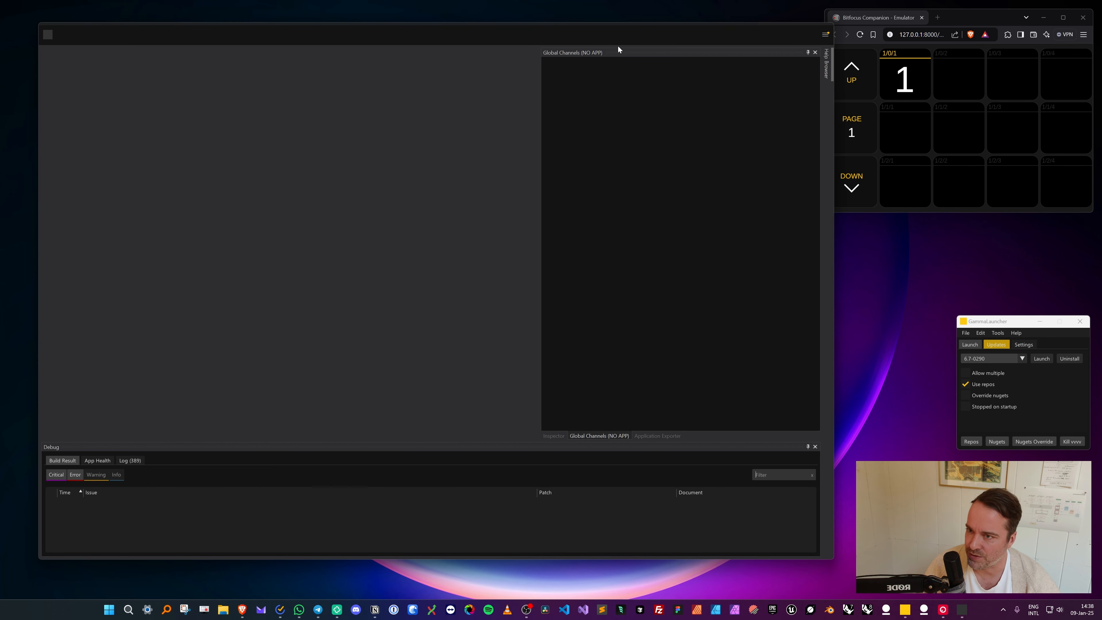
pyautogui.moveTo(617, 32); pyautogui.dragTo(596, 37)
pyautogui.click(531, 439)
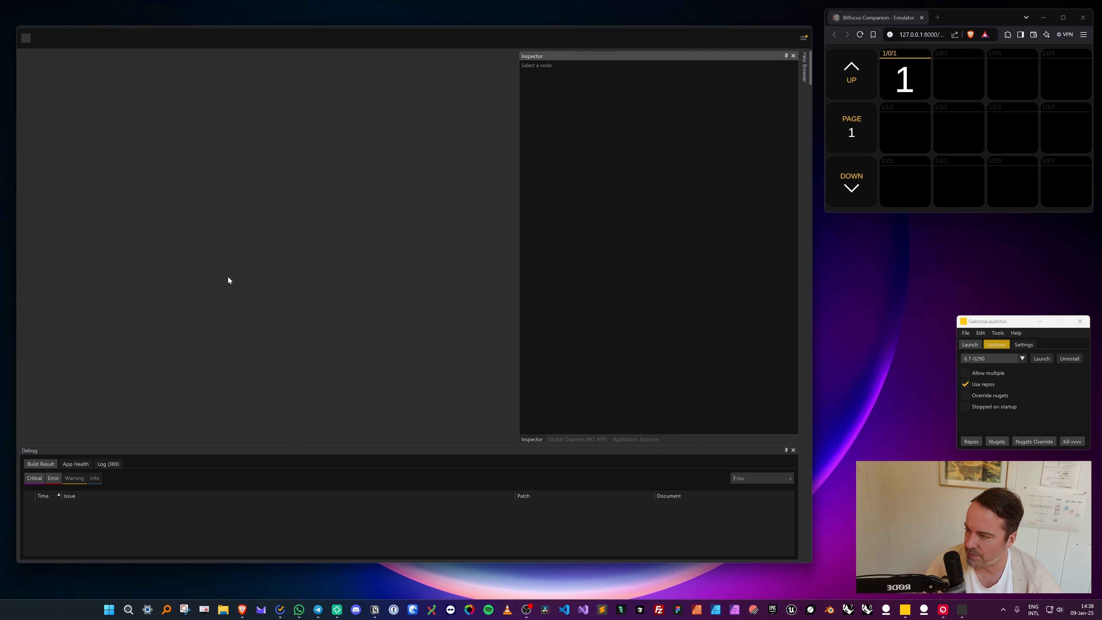
pyautogui.click(27, 40)
pyautogui.click(37, 61)
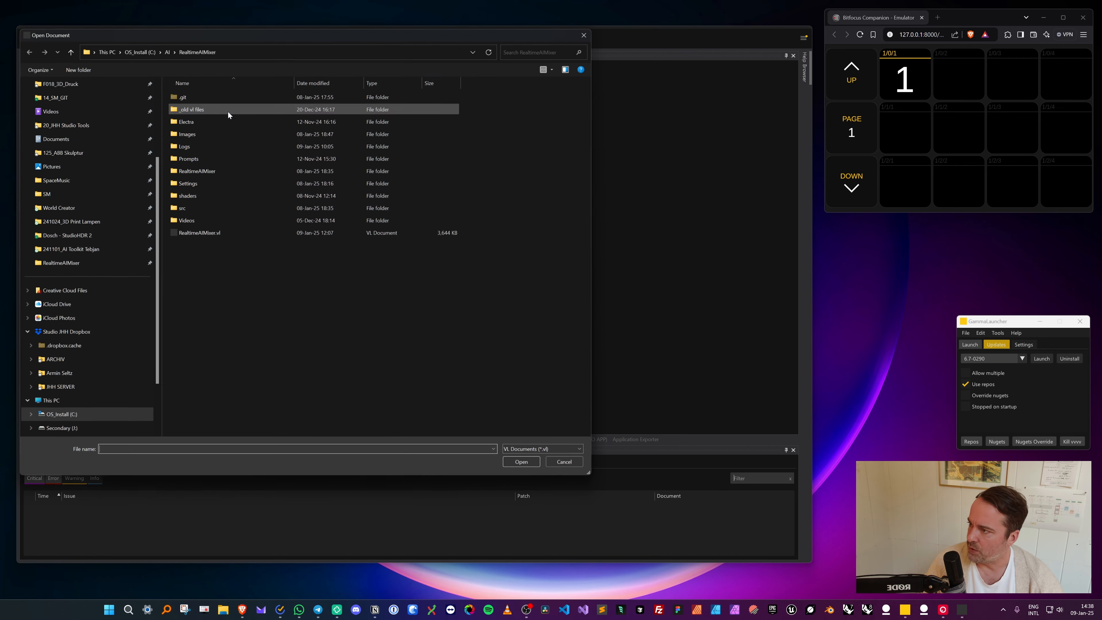
pyautogui.click(568, 460)
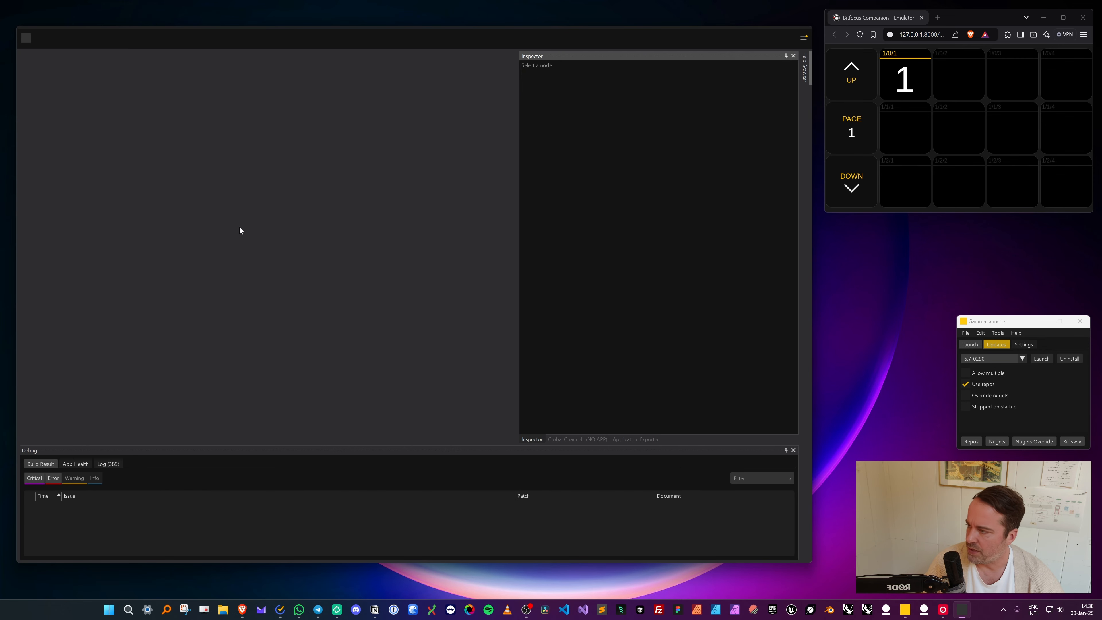
# Step: Create a new vvvv document and search its nodes for "midi" to reference the VL.IO.Midi package
pyautogui.click(24, 39)
pyautogui.click(139, 68)
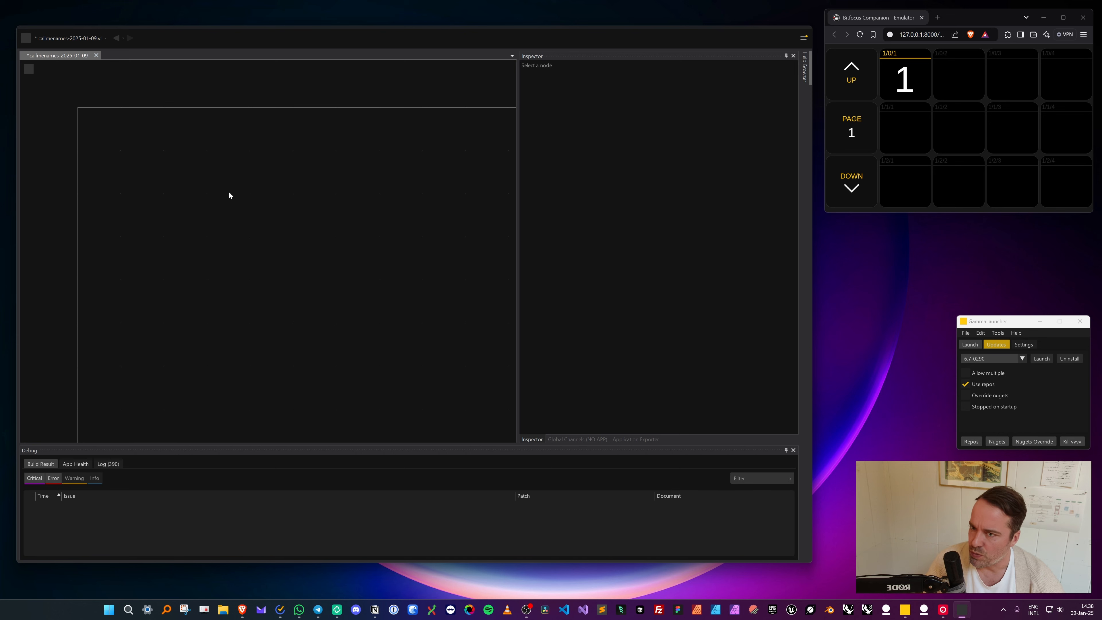
pyautogui.doubleClick(126, 138)
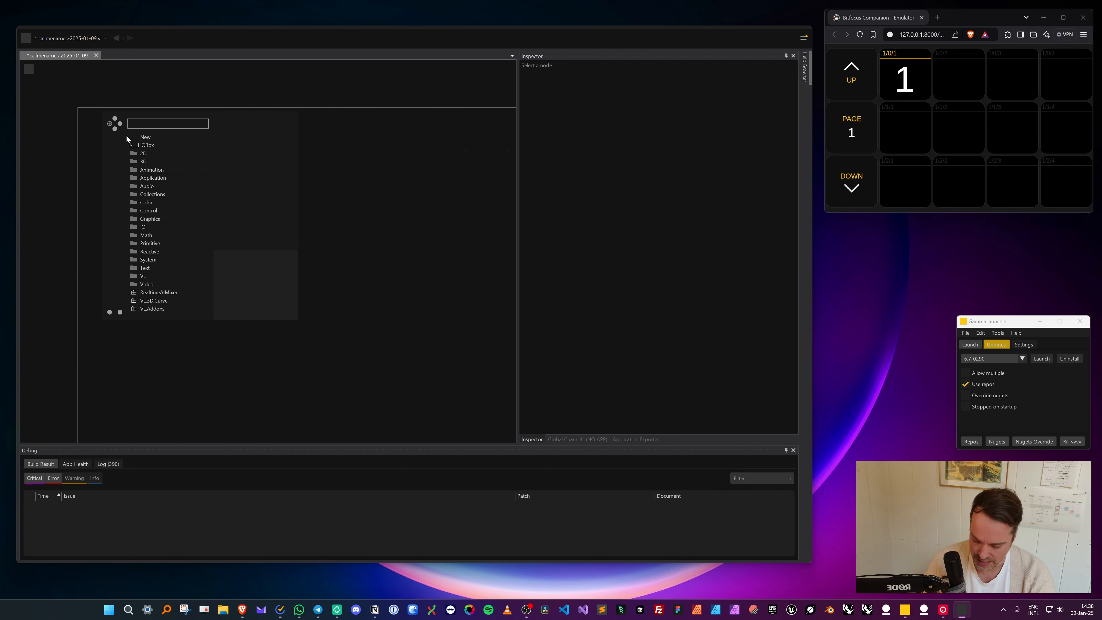
pyautogui.write('midi')
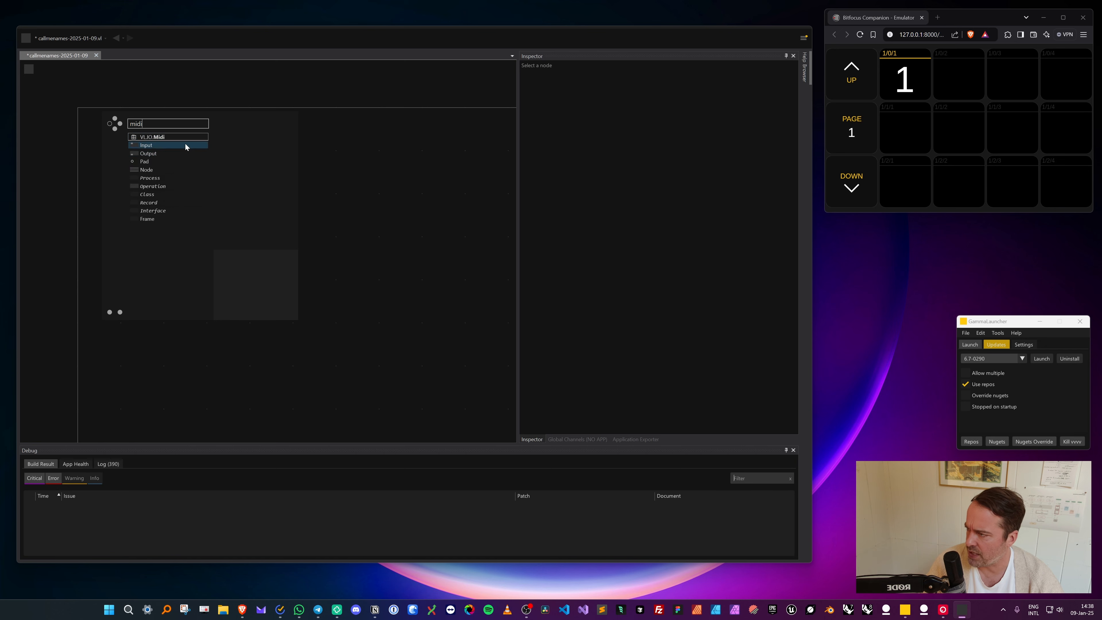
pyautogui.click(171, 137)
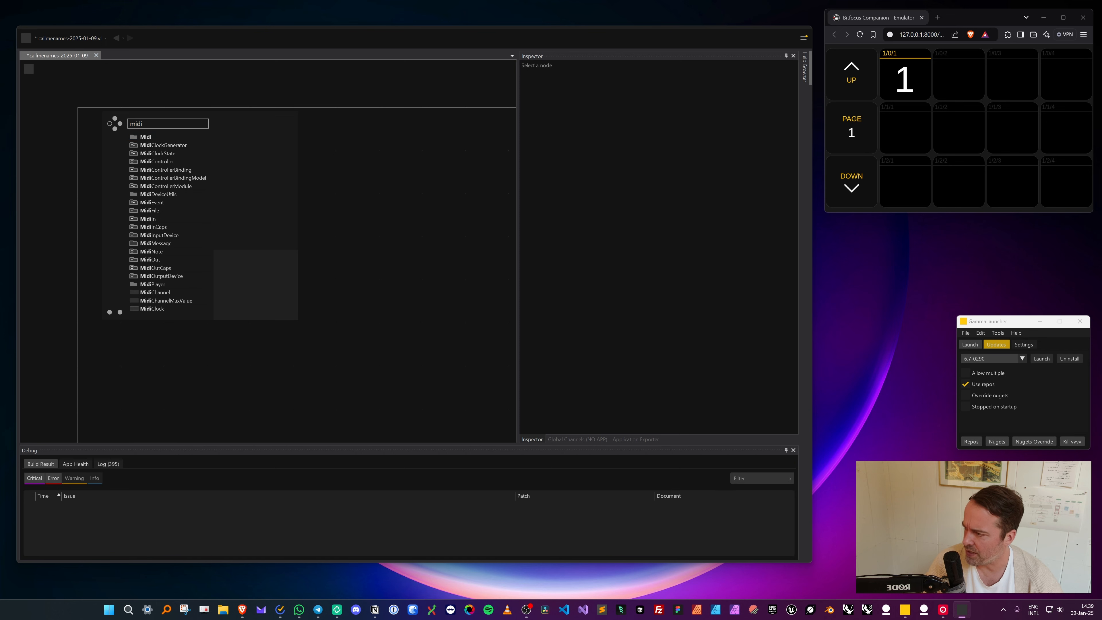
# Step: Add a MidiControllerModule node and place it just above the upper edge of the patch frame
pyautogui.write('con')
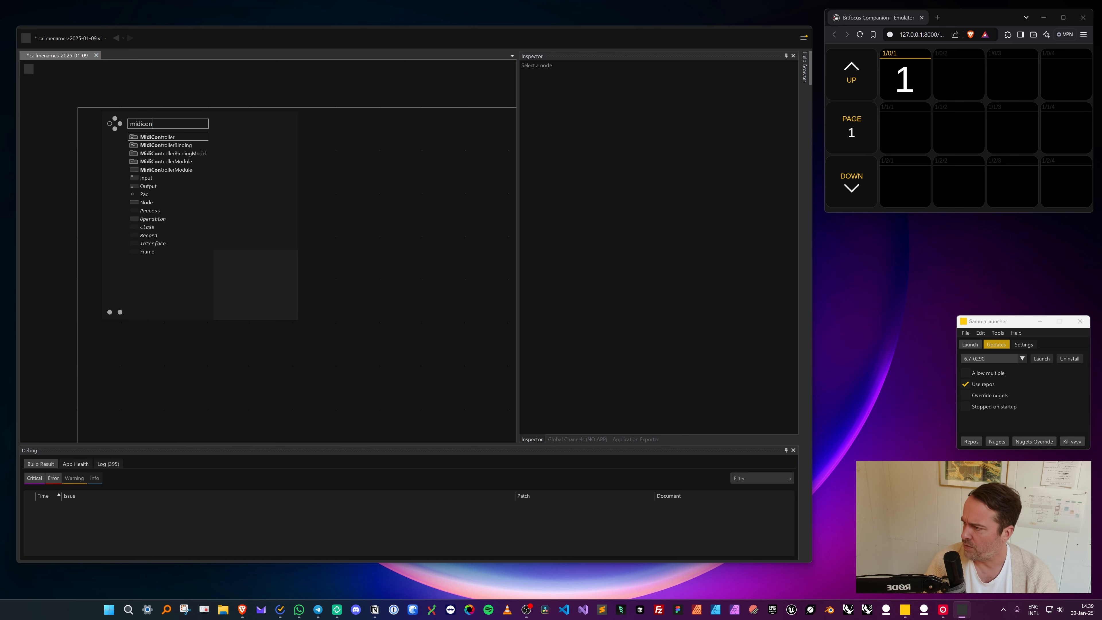
pyautogui.click(178, 170)
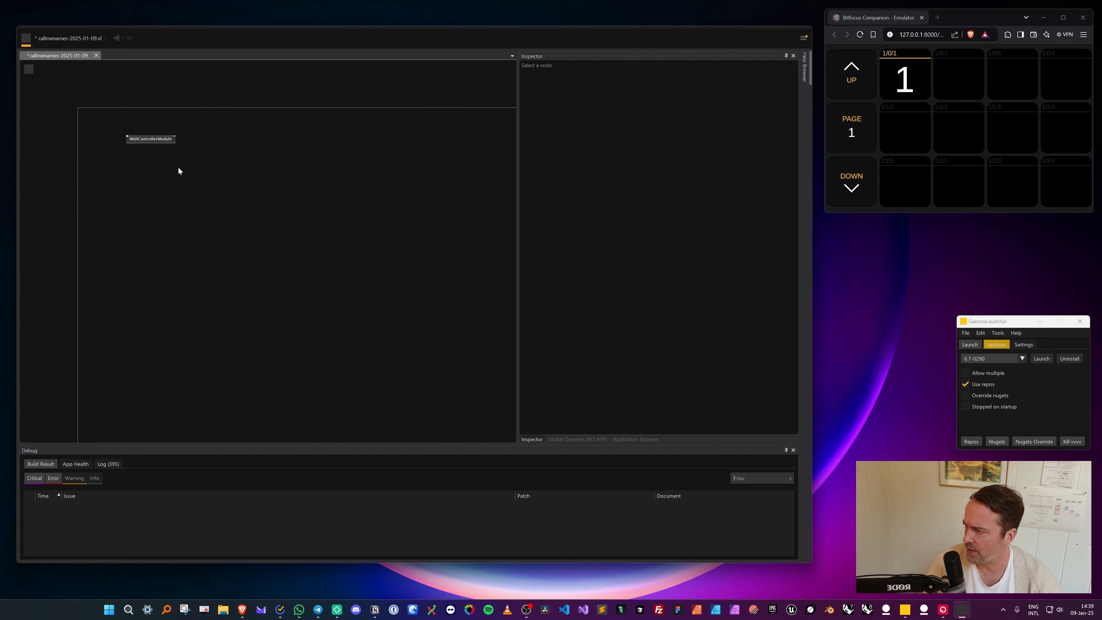
pyautogui.moveTo(128, 137)
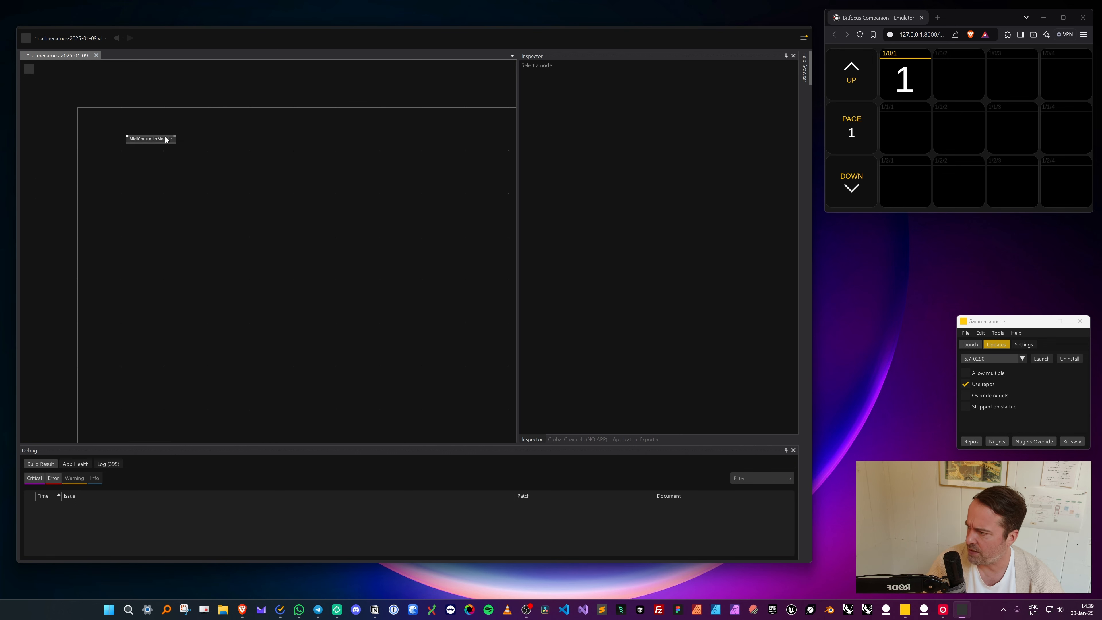
pyautogui.moveTo(153, 139); pyautogui.dragTo(122, 126)
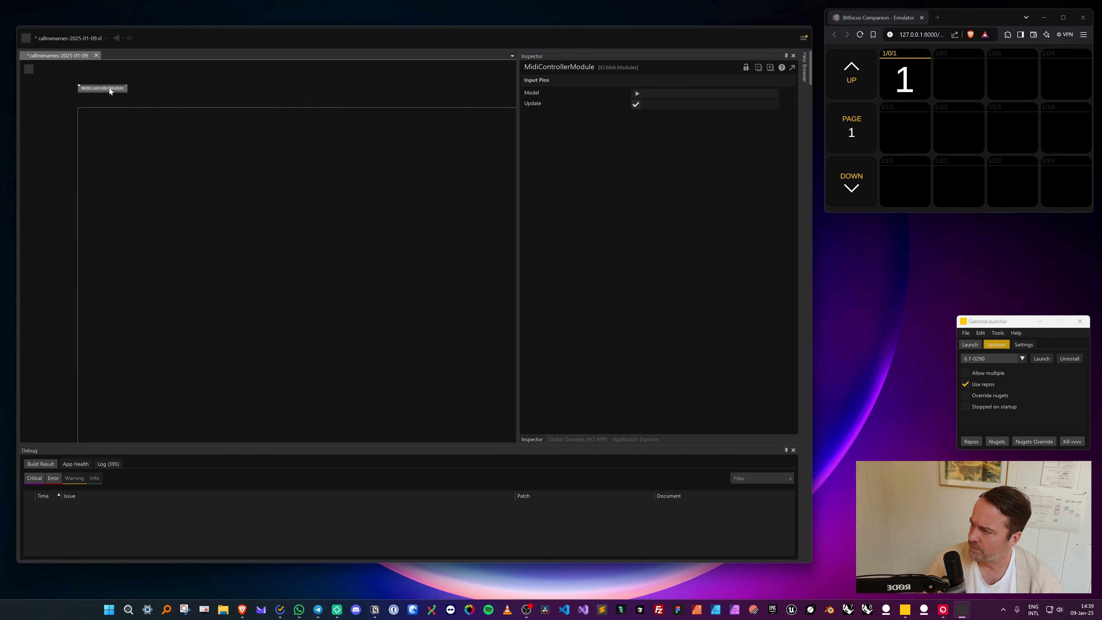
pyautogui.click(88, 100)
# Step: Add a GlobalChannel node inside the patch frame, below MidiControllerModule
pyautogui.moveTo(117, 132); pyautogui.dragTo(152, 182)
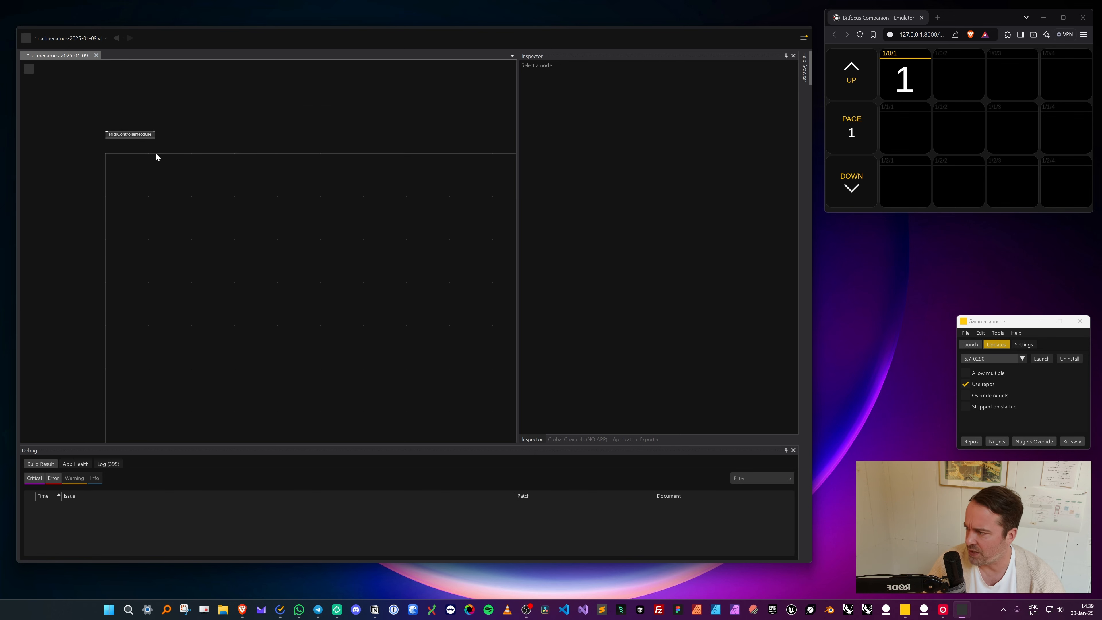
pyautogui.moveTo(316, 232); pyautogui.dragTo(302, 211)
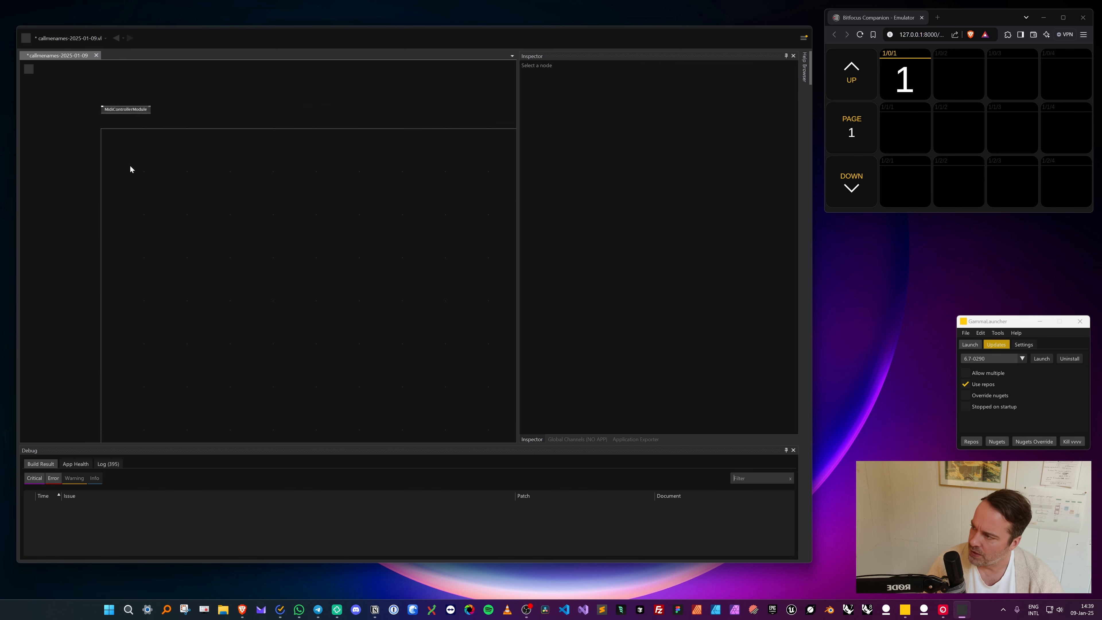
pyautogui.moveTo(130, 169); pyautogui.dragTo(152, 227)
pyautogui.doubleClick(143, 206)
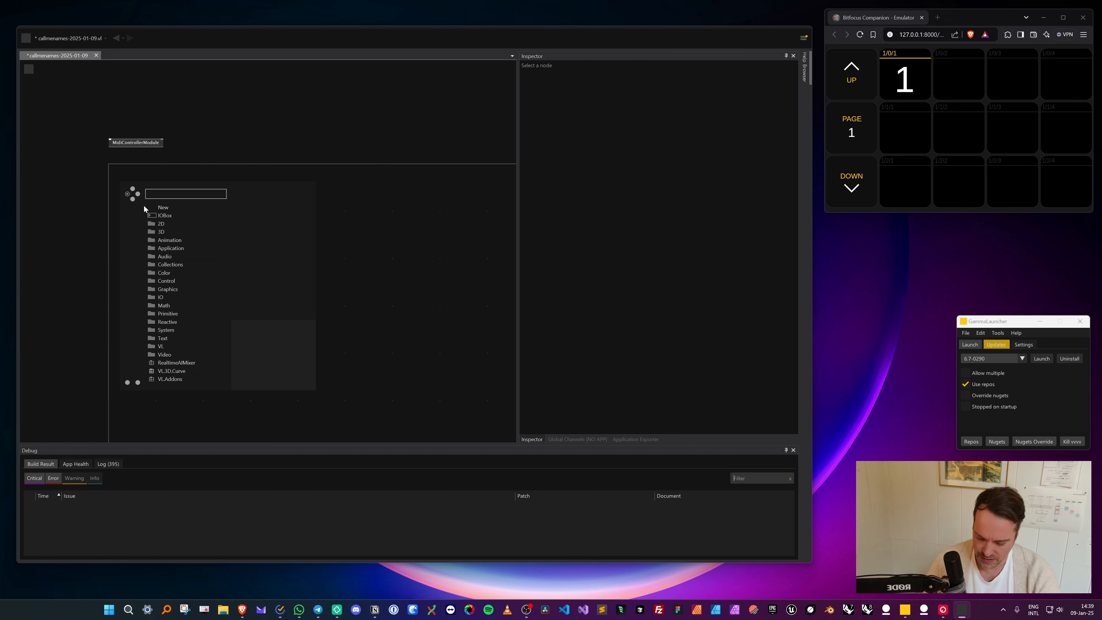
pyautogui.write('globalcha')
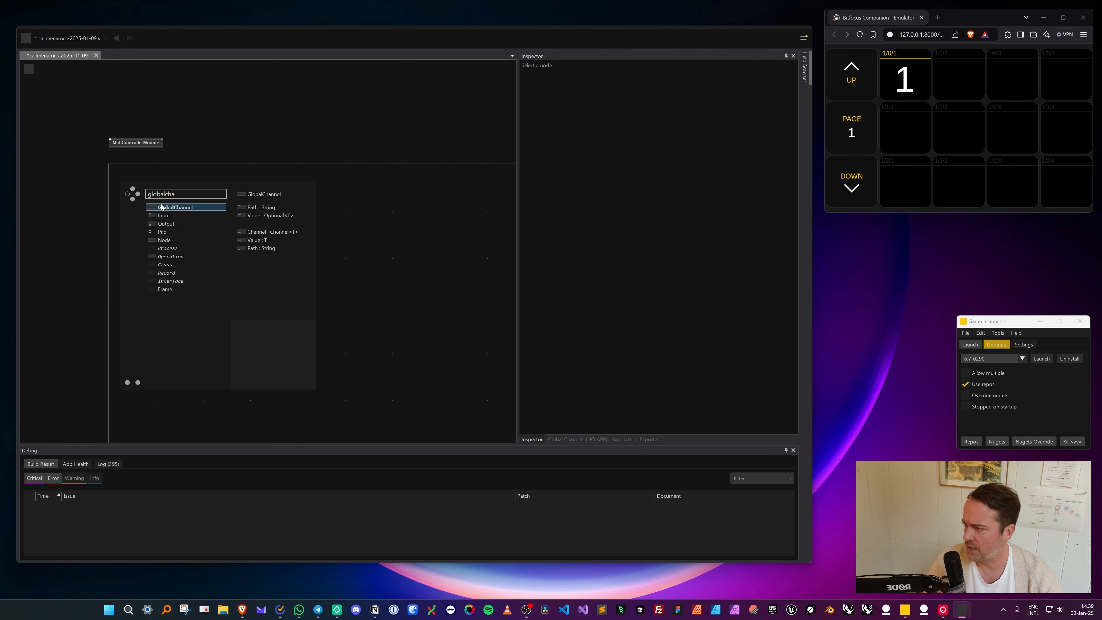
pyautogui.click(161, 208)
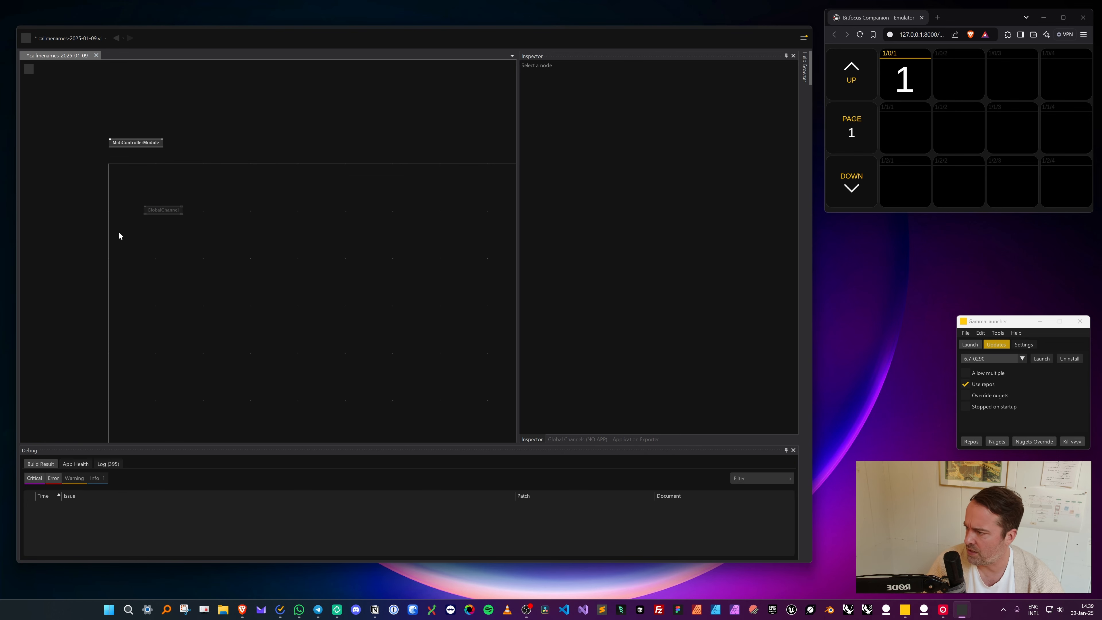
pyautogui.moveTo(154, 214); pyautogui.dragTo(156, 226)
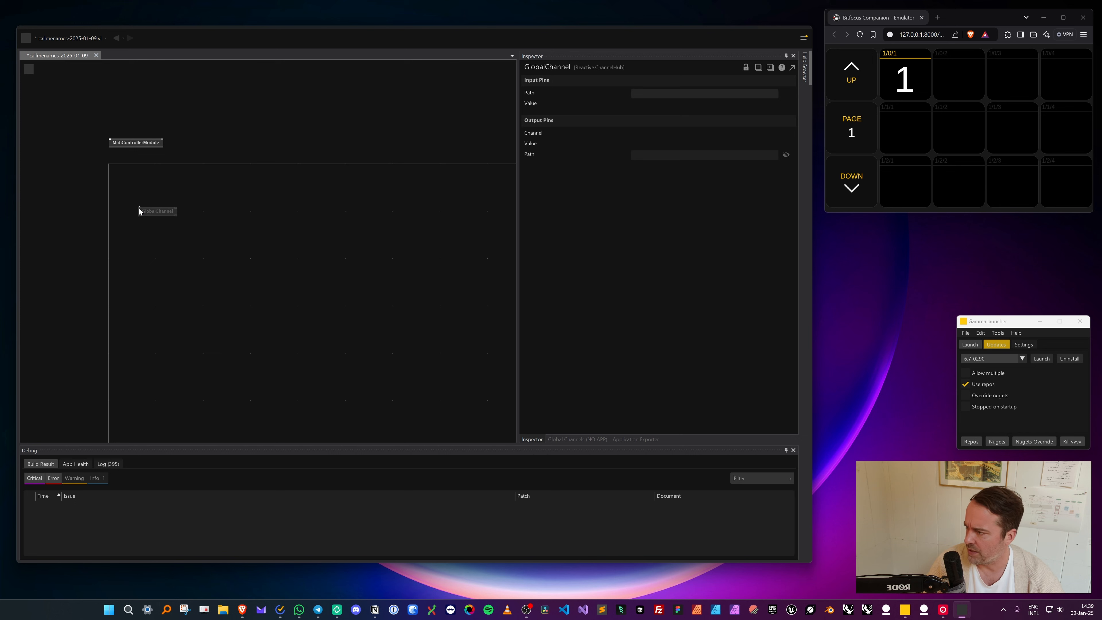
# Step: Attach a widened input box to the Path pin of GlobalChannel and align the node beneath it
pyautogui.click(139, 208)
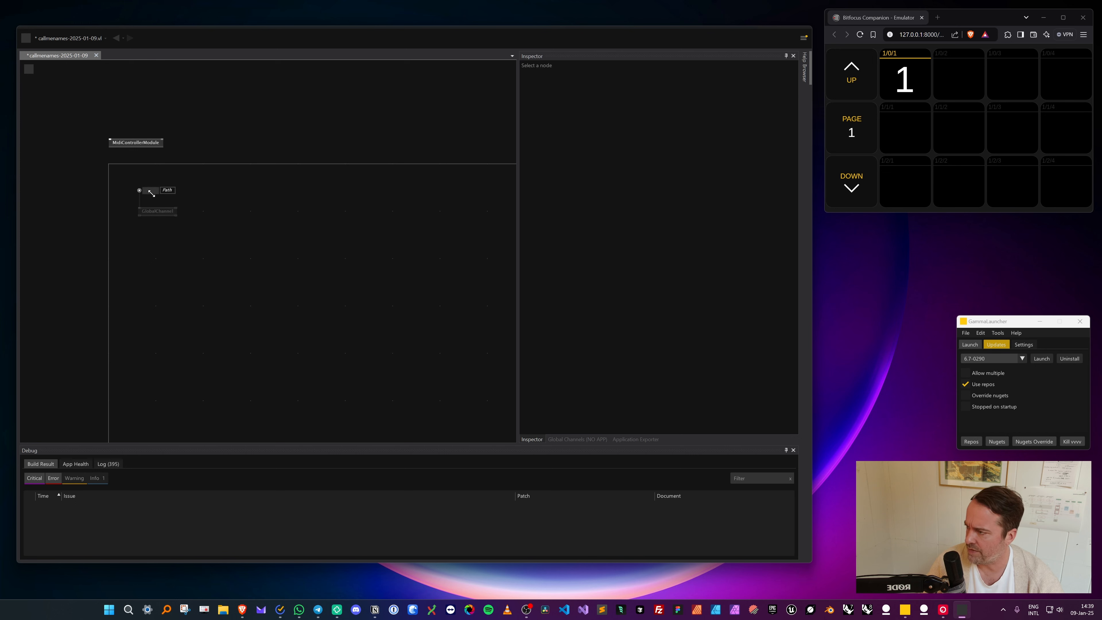
pyautogui.click(139, 190)
pyautogui.click(193, 222)
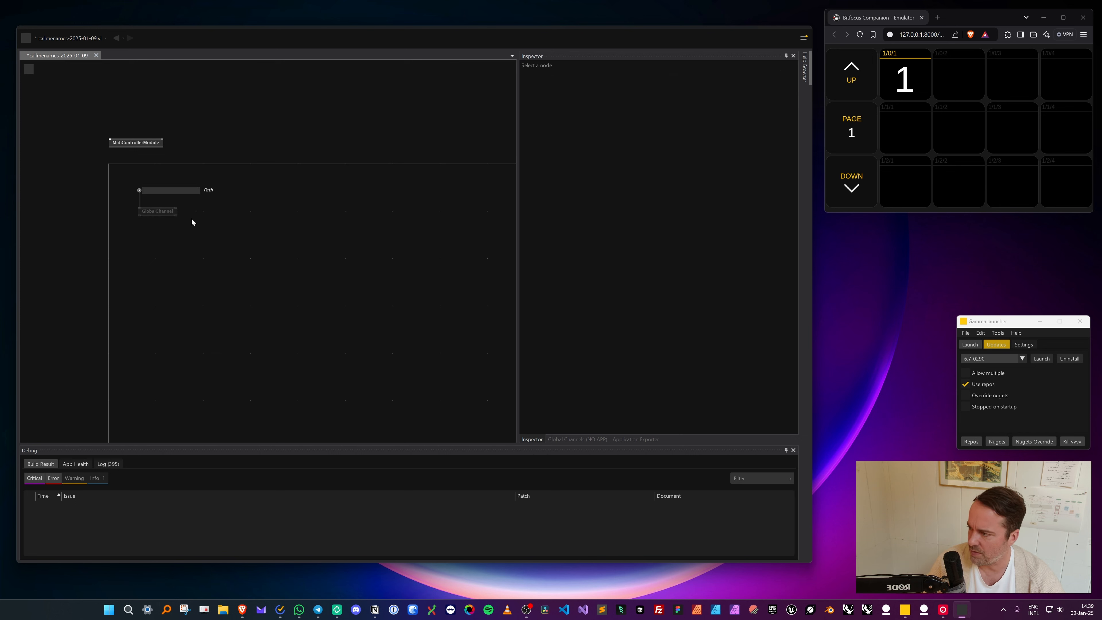
pyautogui.click(154, 210)
pyautogui.click(184, 224)
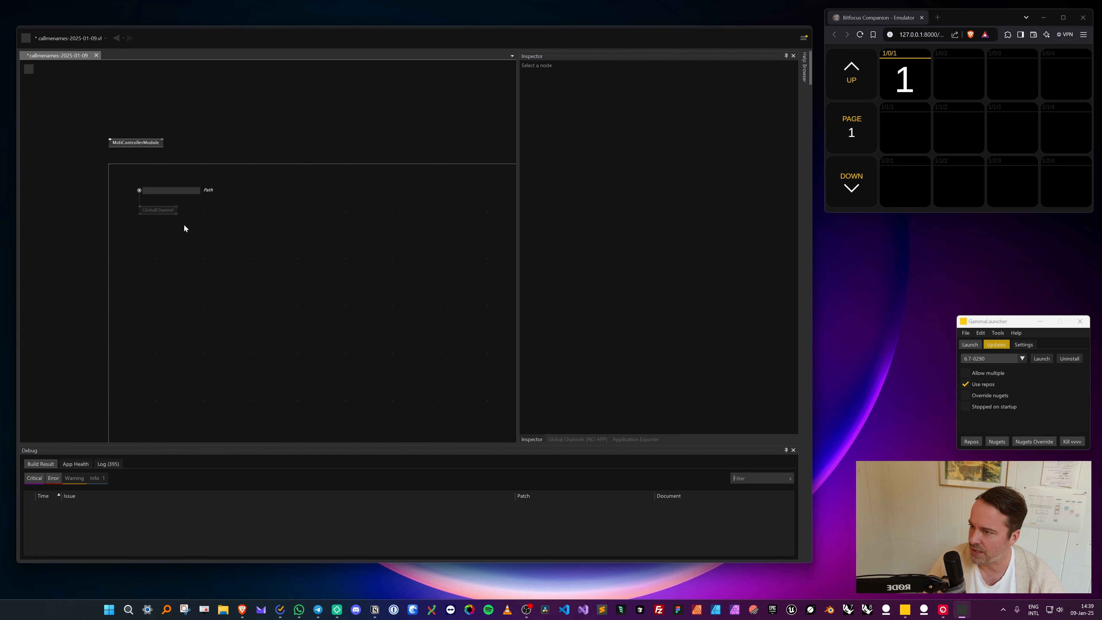
# Step: Set the GlobalChannel path to "Midi 1"
pyautogui.scroll(1, 184, 225)
pyautogui.click(182, 210)
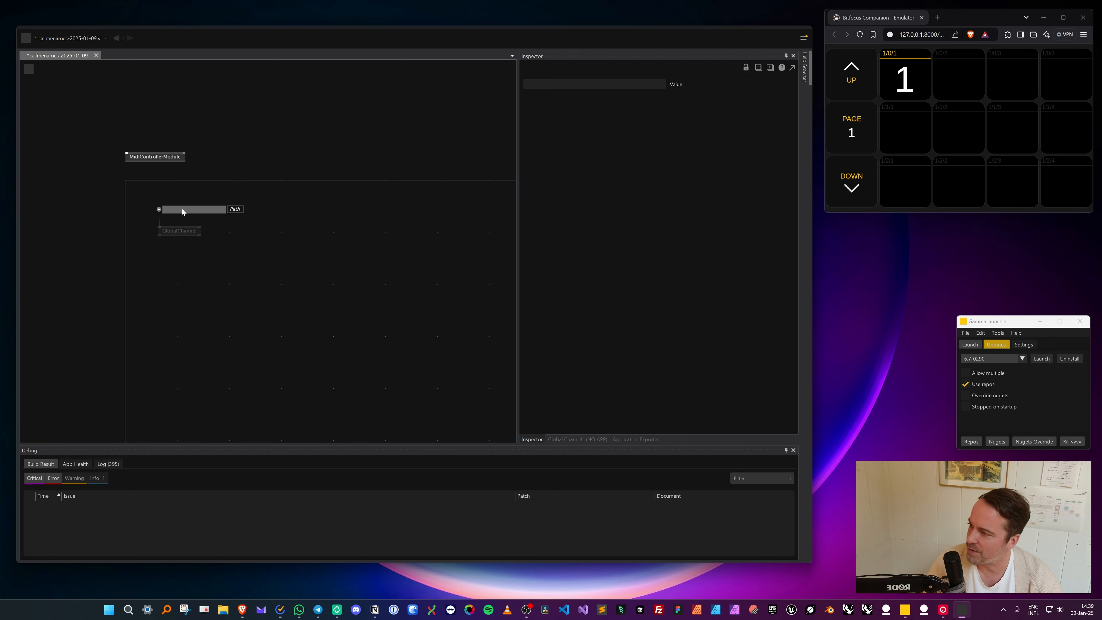
pyautogui.click(246, 239)
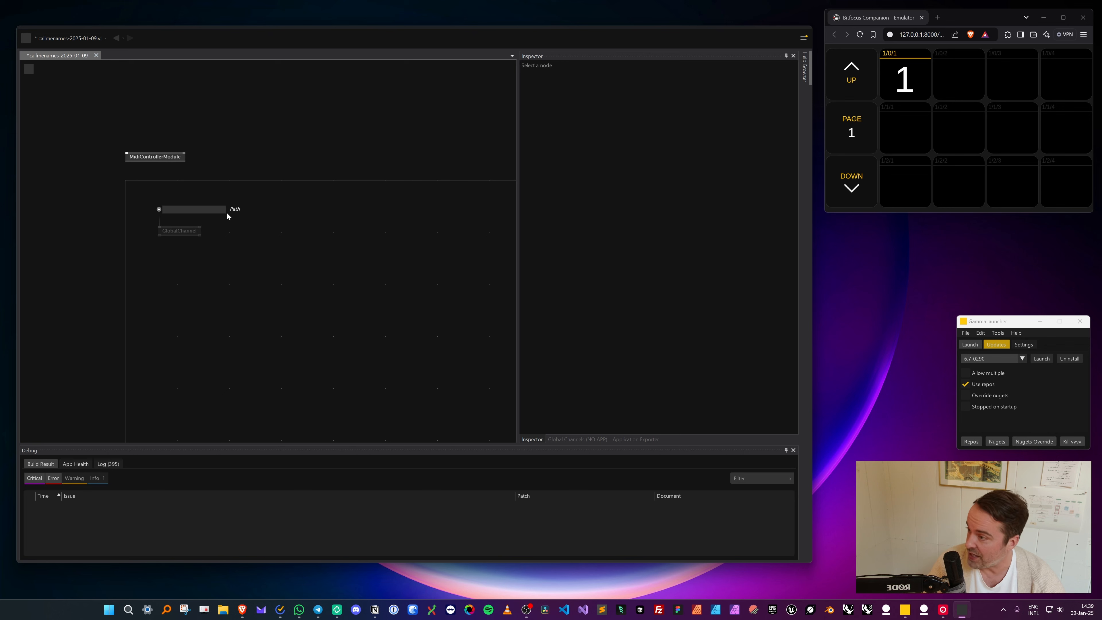
pyautogui.click(173, 209)
pyautogui.write('M')
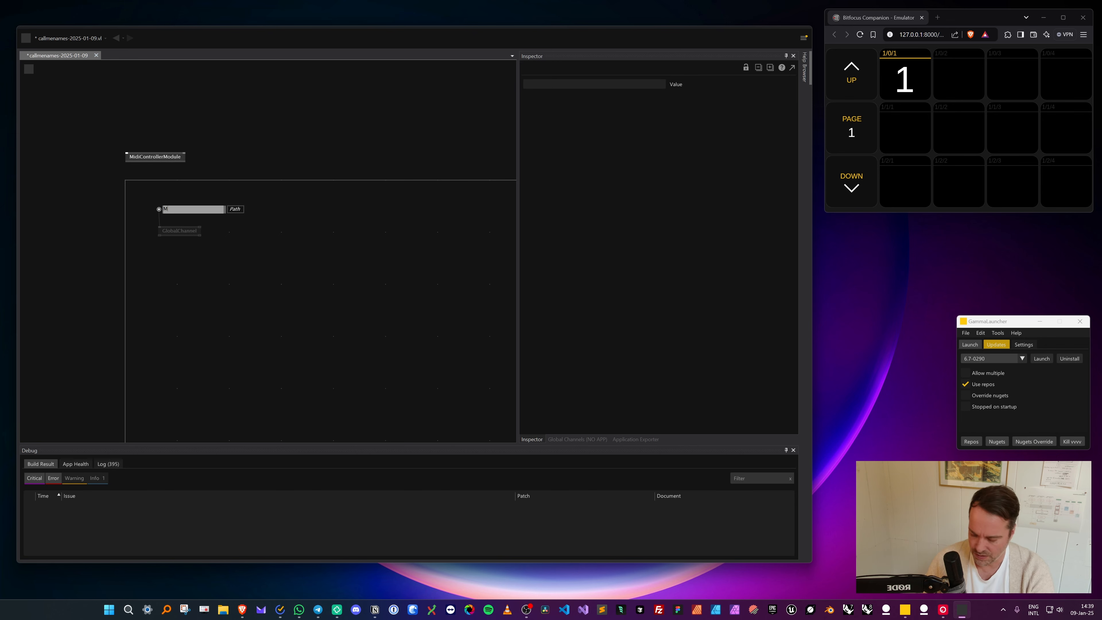
pyautogui.write('idi 1')
pyautogui.press('Return')
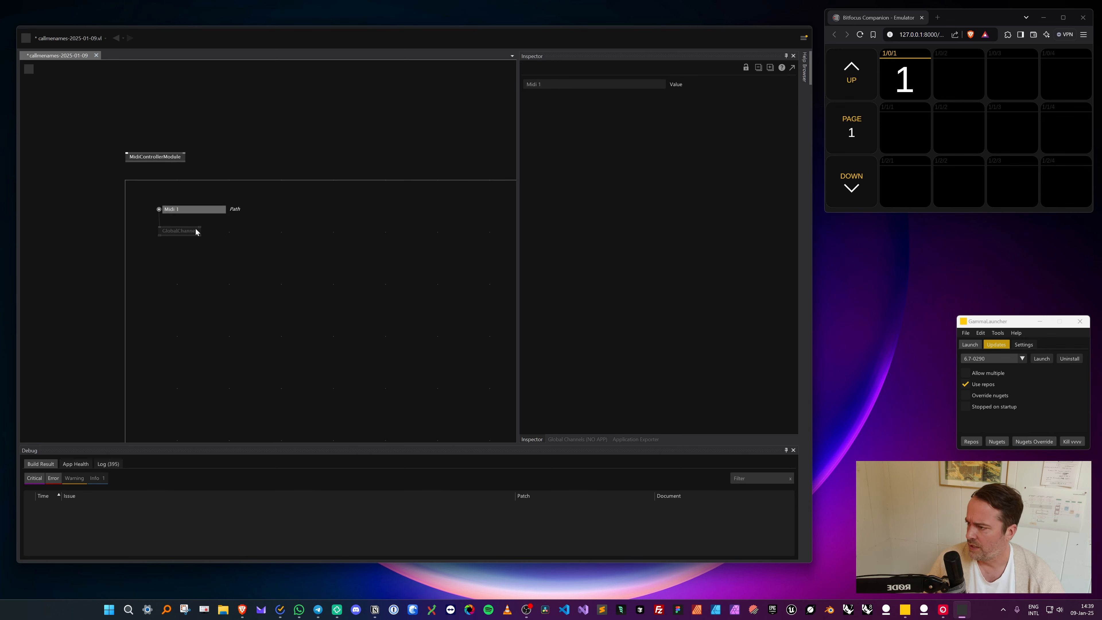
pyautogui.click(223, 251)
# Step: Connect a Float32 IOBox to the Value output of GlobalChannel and make the vvvv window slightly narrower
pyautogui.moveTo(200, 237)
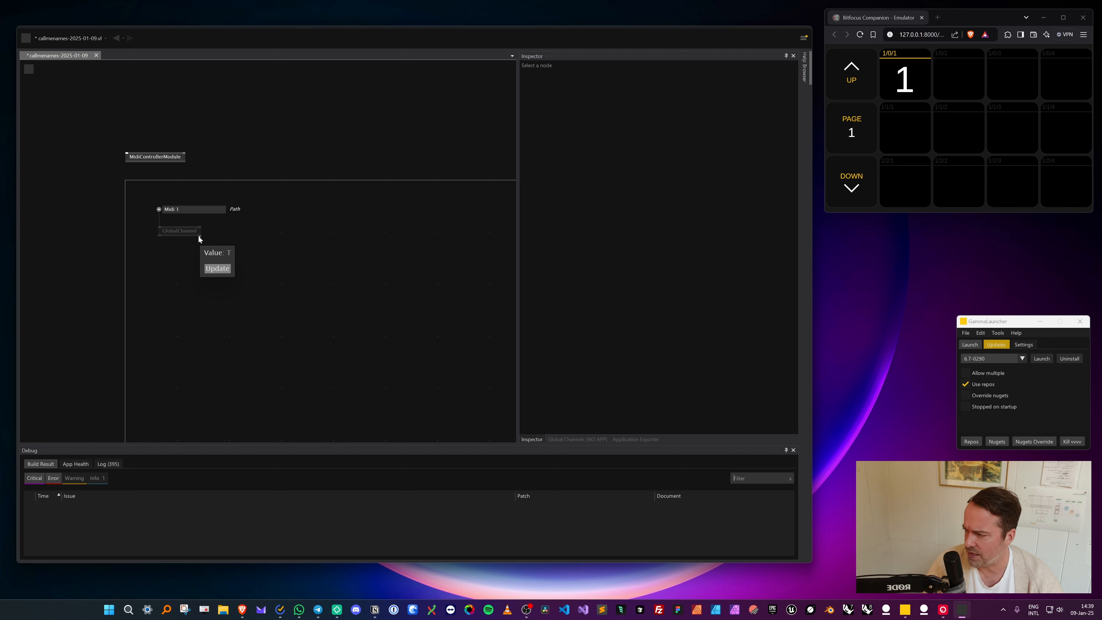
pyautogui.click(198, 236)
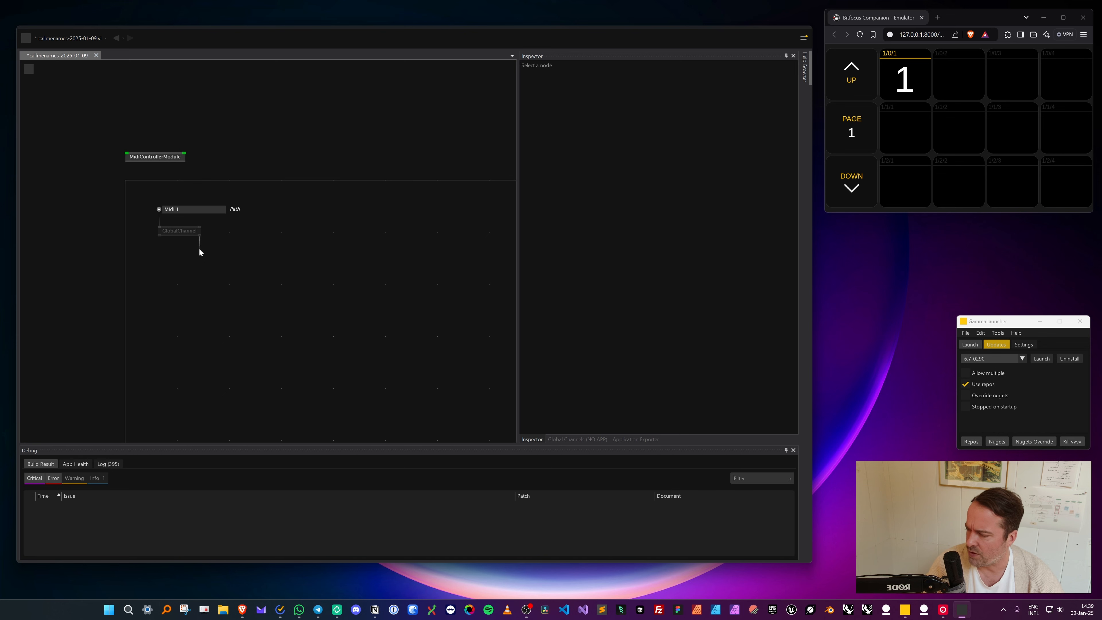
pyautogui.doubleClick(199, 251)
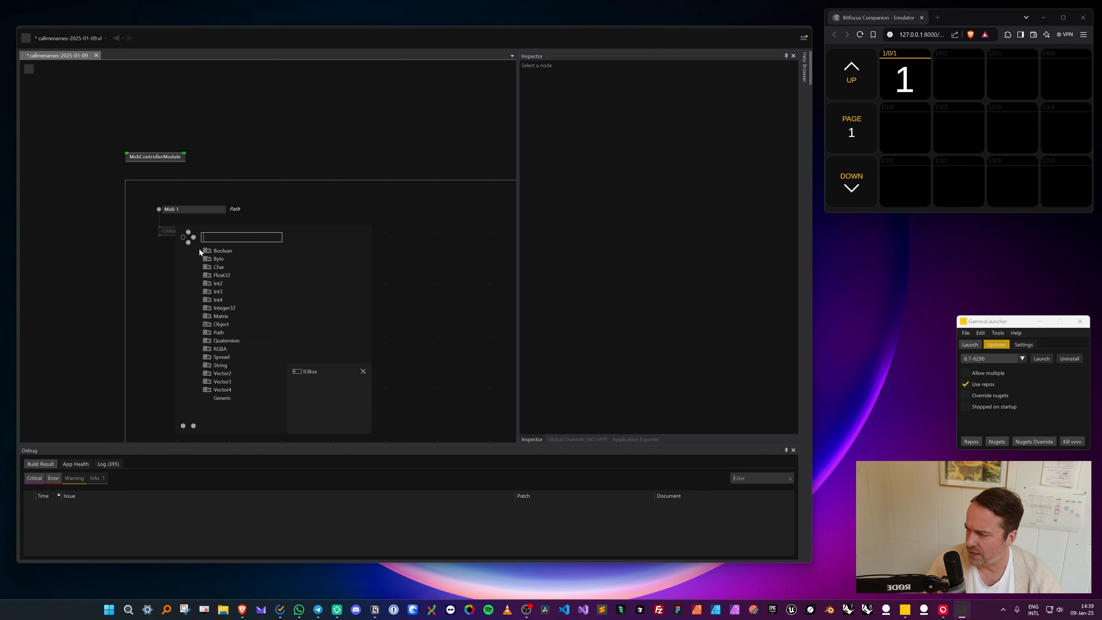
pyautogui.click(222, 274)
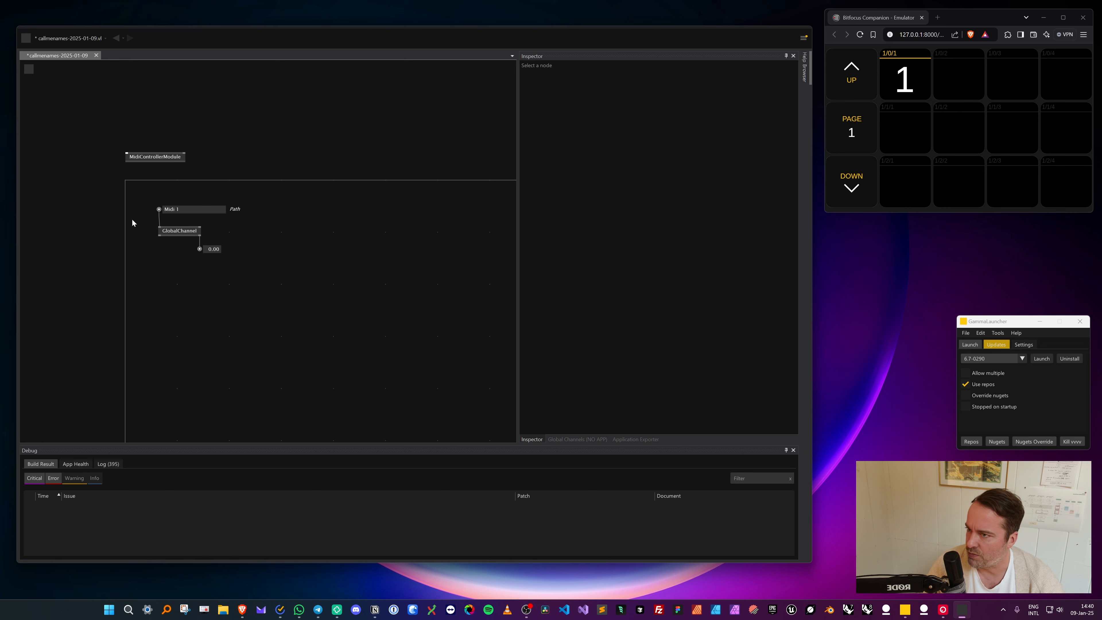
pyautogui.moveTo(812, 270); pyautogui.dragTo(804, 270)
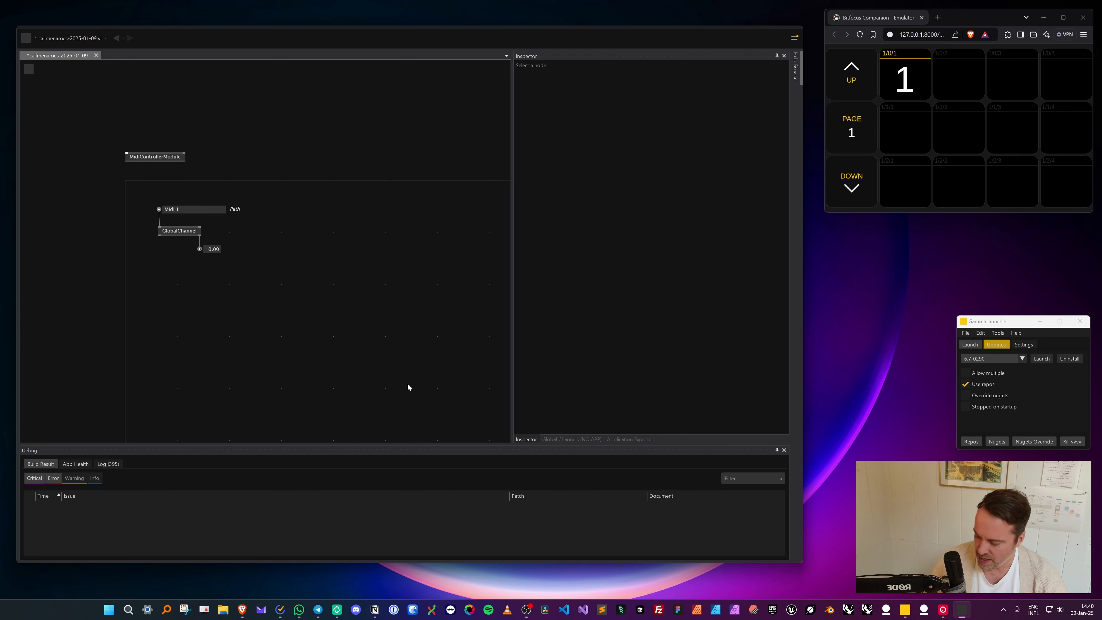
# Step: Show the document's global channels and adjust the Midi 1 channel's value to about 0.61
pyautogui.click(26, 38)
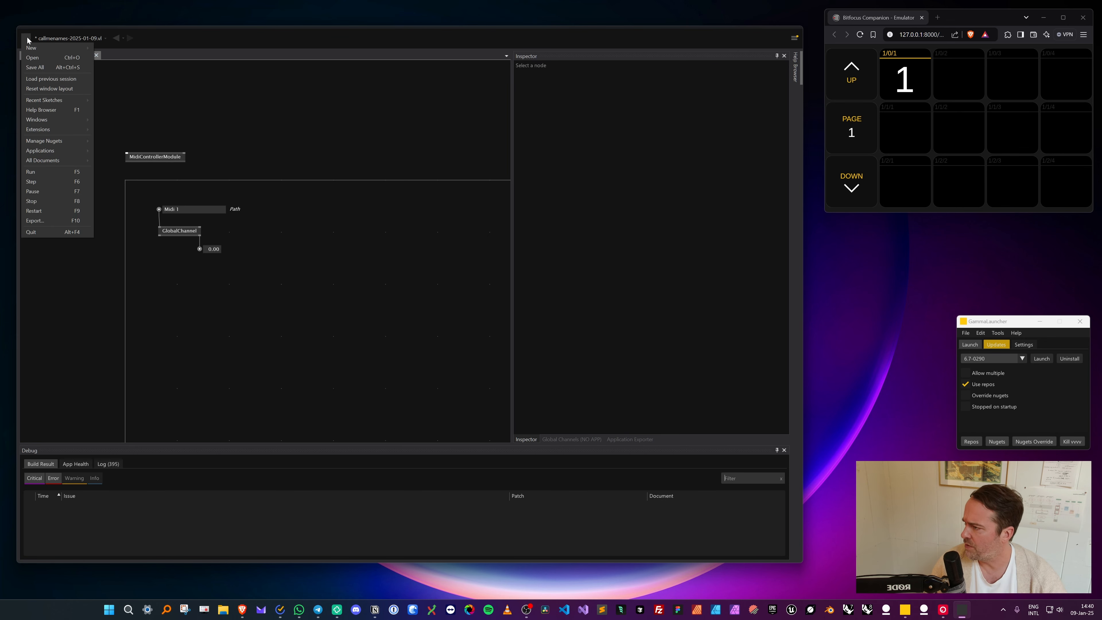
pyautogui.click(342, 239)
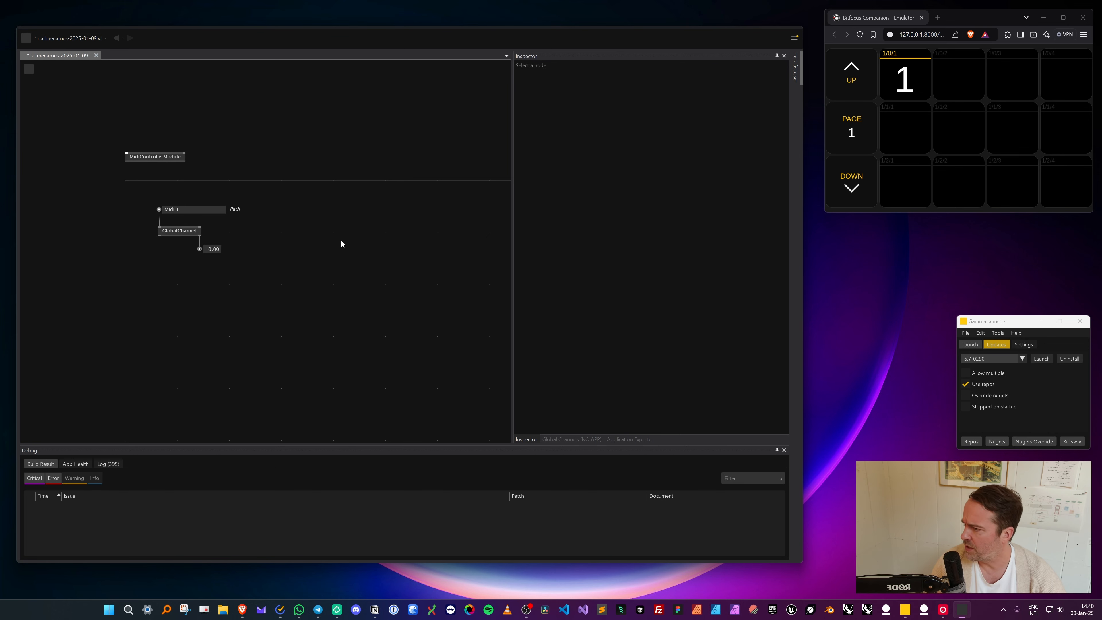
pyautogui.click(578, 440)
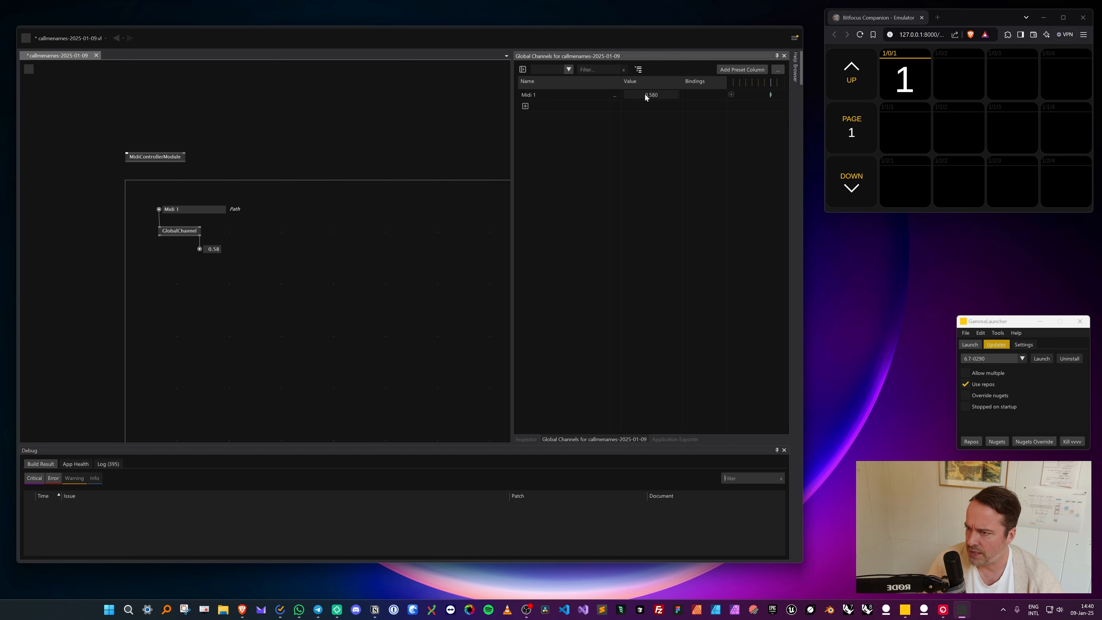
pyautogui.moveTo(647, 95); pyautogui.dragTo(601, 102)
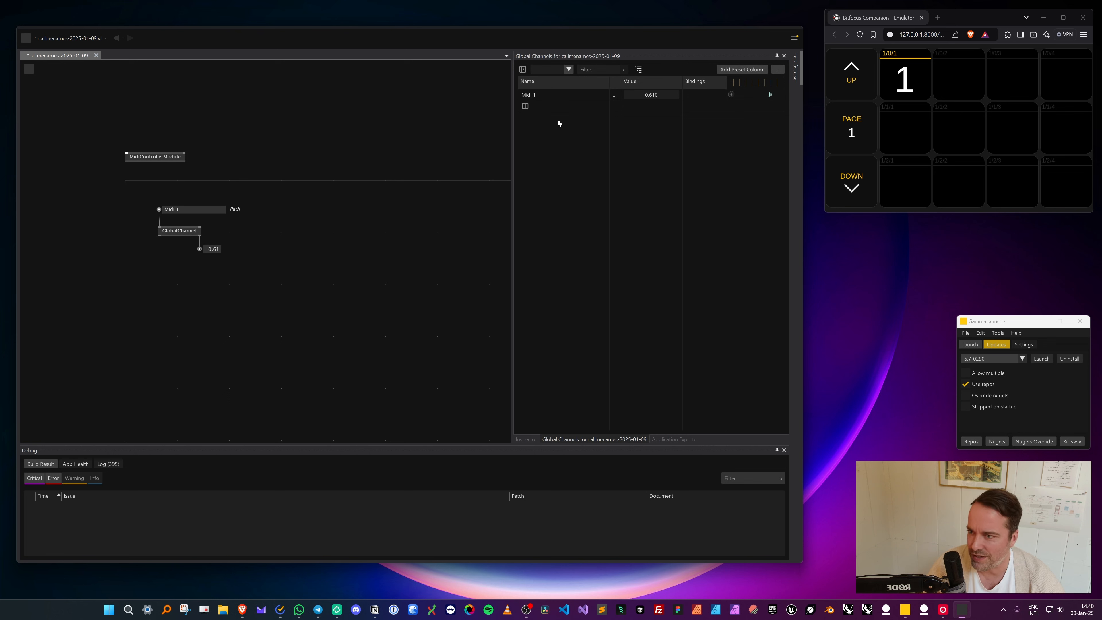
# Step: Start a MIDI Controller binding for the Midi 1 channel with the binding type SendAndReceive
pyautogui.rightClick(616, 96)
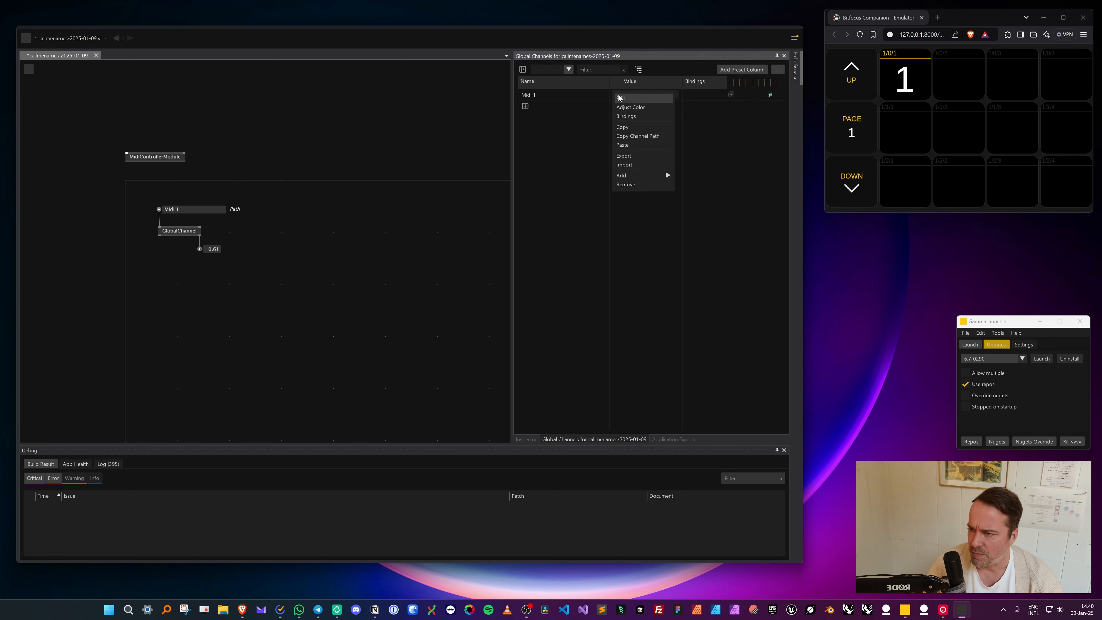
pyautogui.click(631, 116)
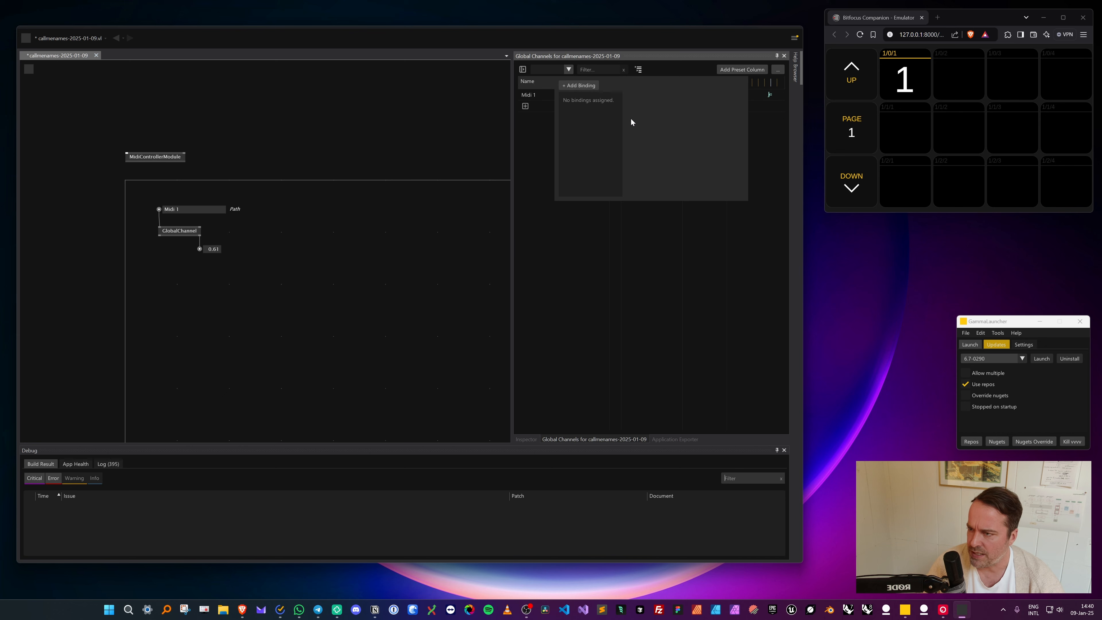
pyautogui.click(569, 84)
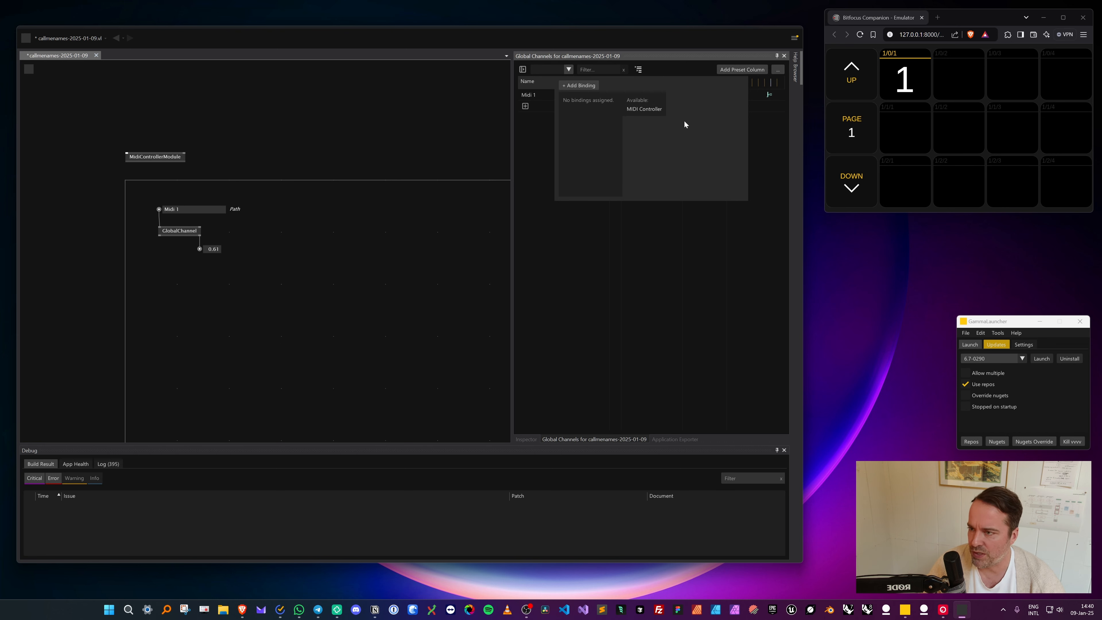
pyautogui.click(647, 110)
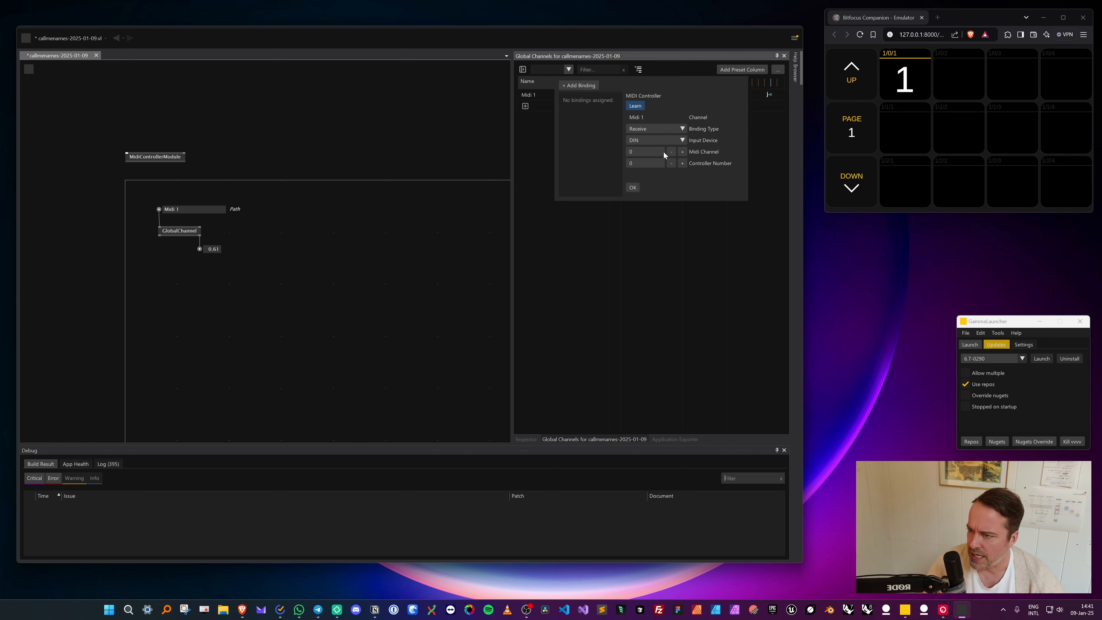
pyautogui.click(663, 129)
pyautogui.click(652, 169)
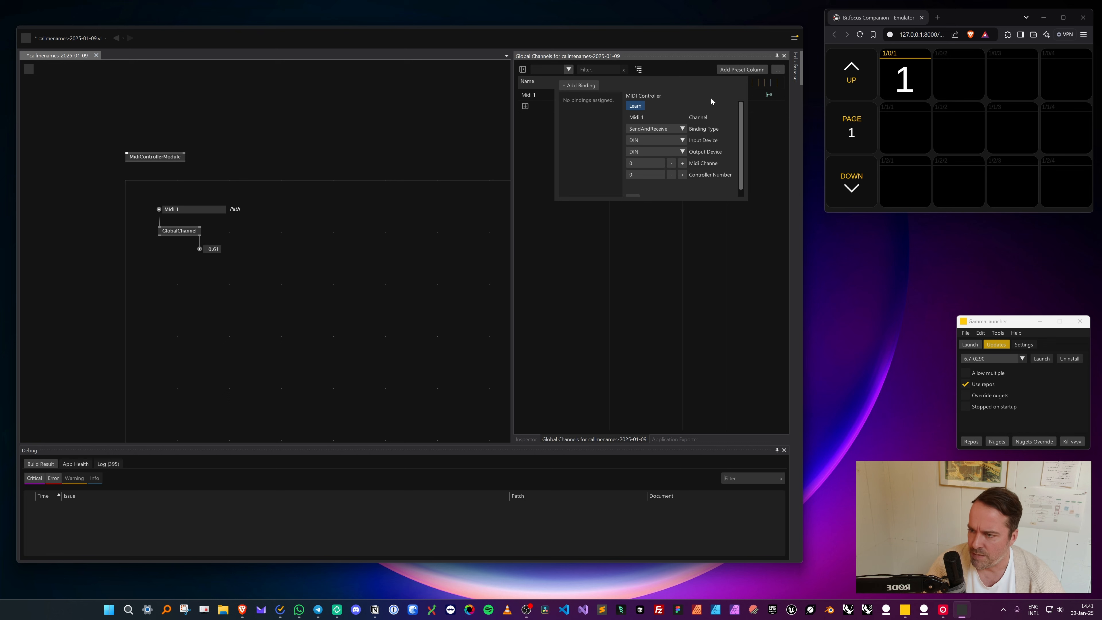
# Step: Set both the input device and the output device of the MIDI Controller binding to LoopBe Internal MIDI
pyautogui.click(670, 140)
pyautogui.scroll(-2, 672, 192)
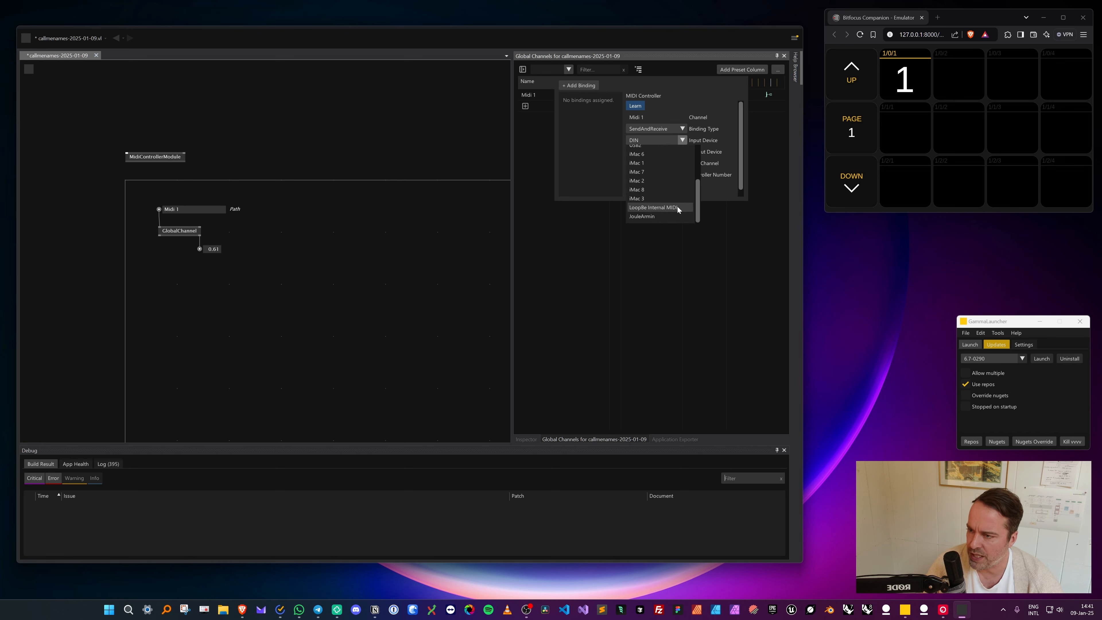
pyautogui.click(678, 208)
pyautogui.click(679, 153)
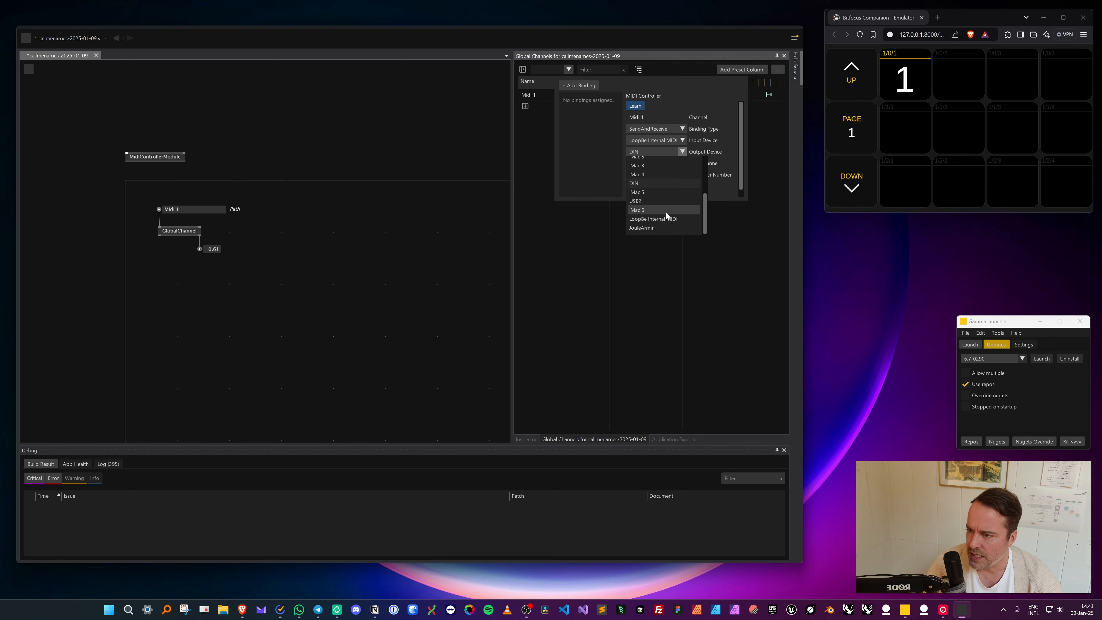
pyautogui.click(668, 213)
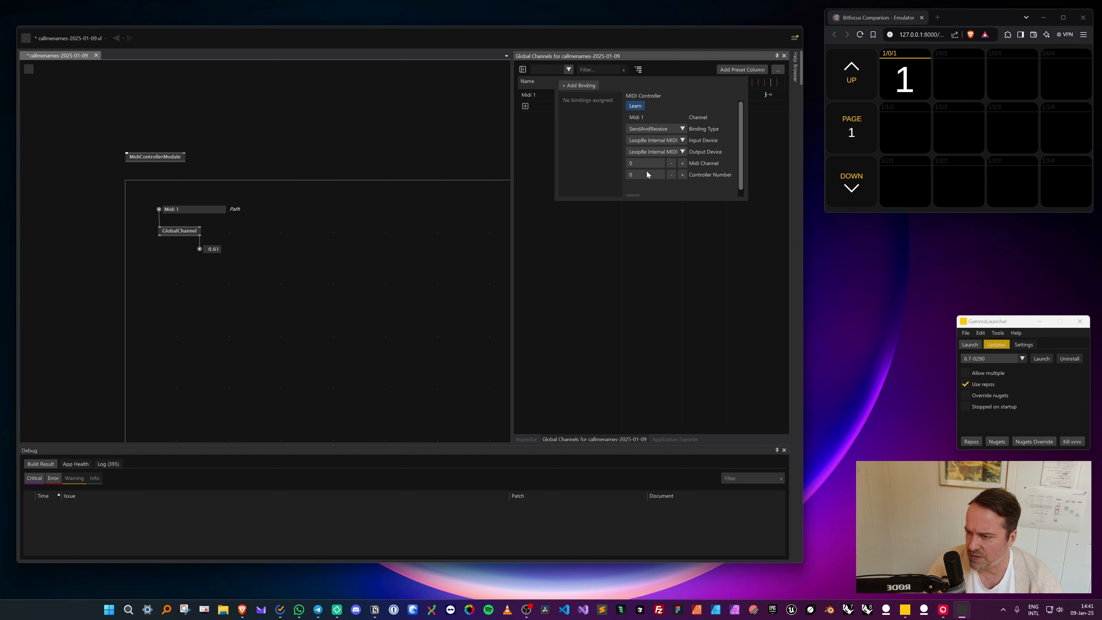
# Step: Learn the binding's controller number from button 1 in the Companion emulator and confirm the binding
pyautogui.click(635, 106)
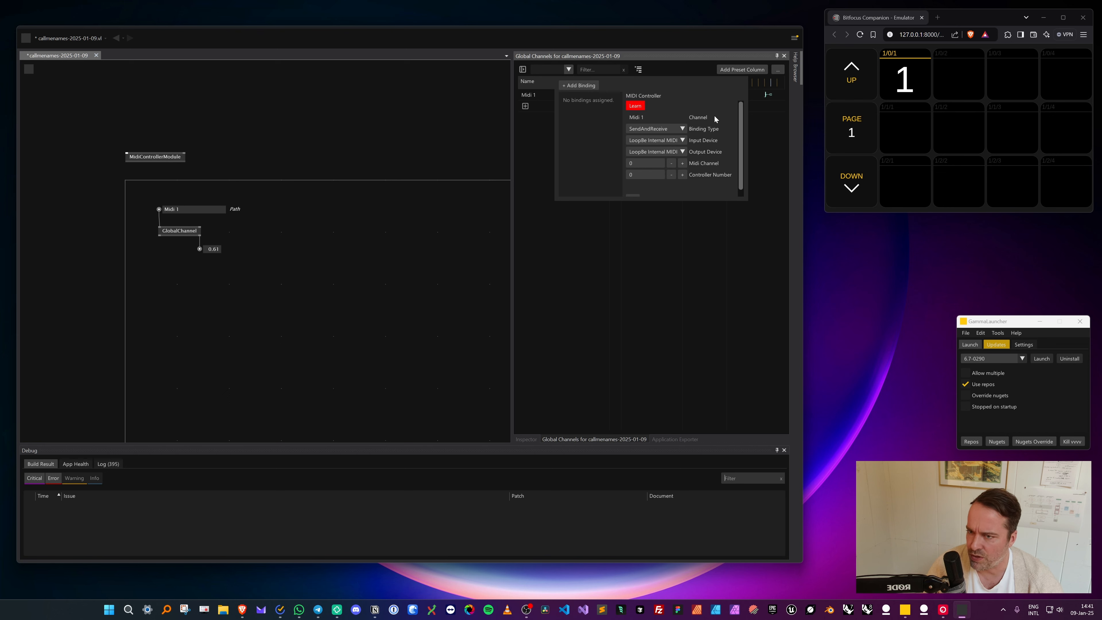
pyautogui.click(917, 73)
pyautogui.click(917, 73)
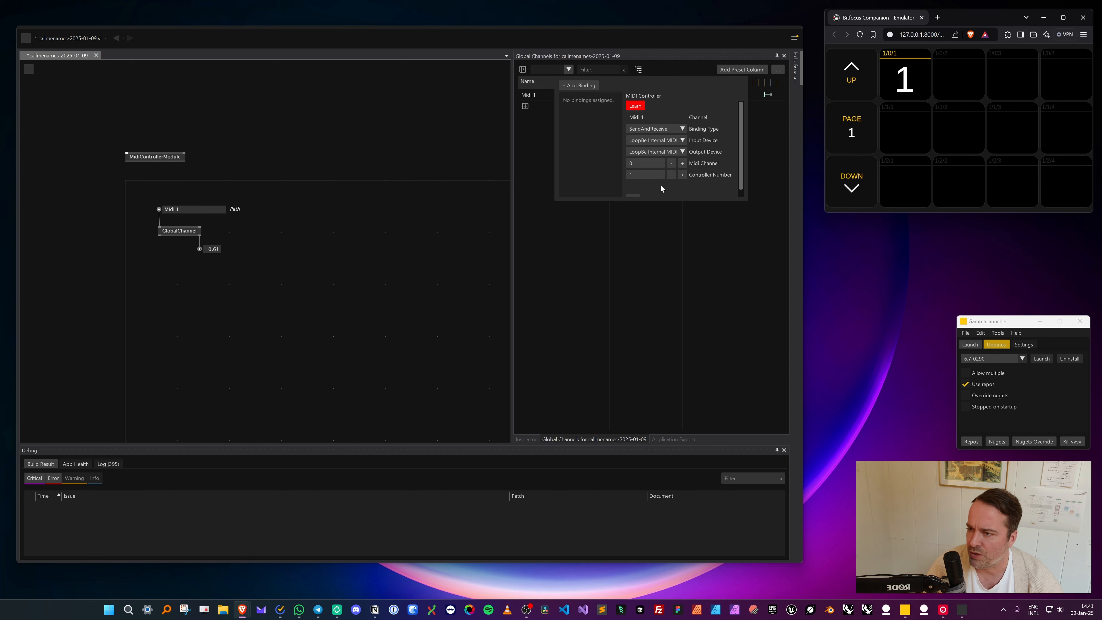
pyautogui.scroll(-1, 660, 184)
pyautogui.click(638, 192)
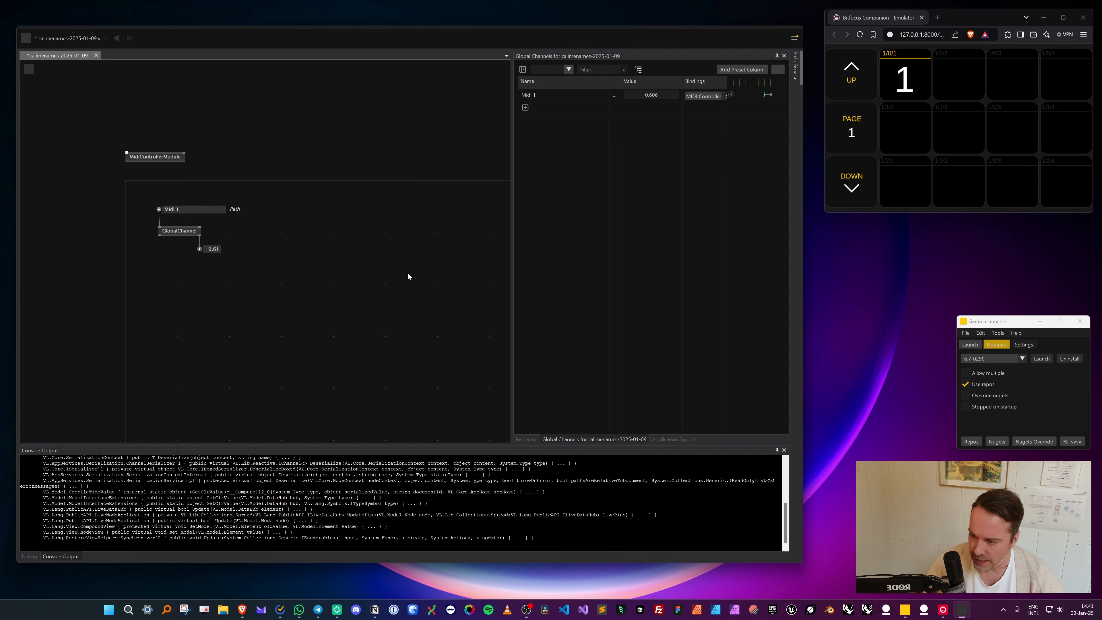
# Step: Test the new binding by triggering button 1 in the Companion emulator several times and watching the Midi 1 value
pyautogui.click(905, 83)
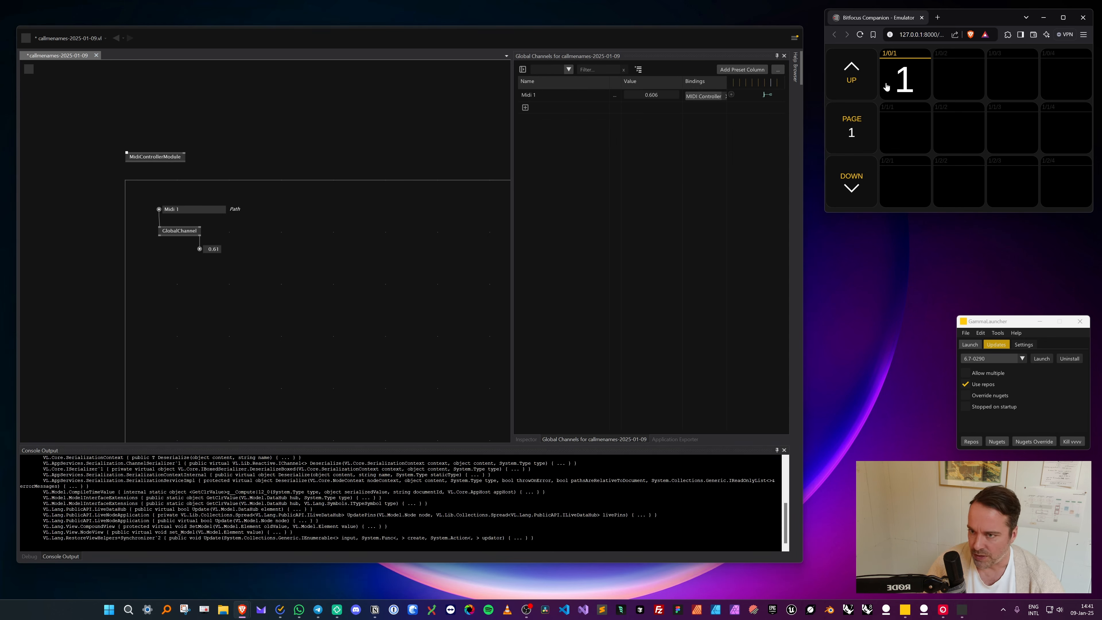
pyautogui.click(906, 85)
pyautogui.click(908, 84)
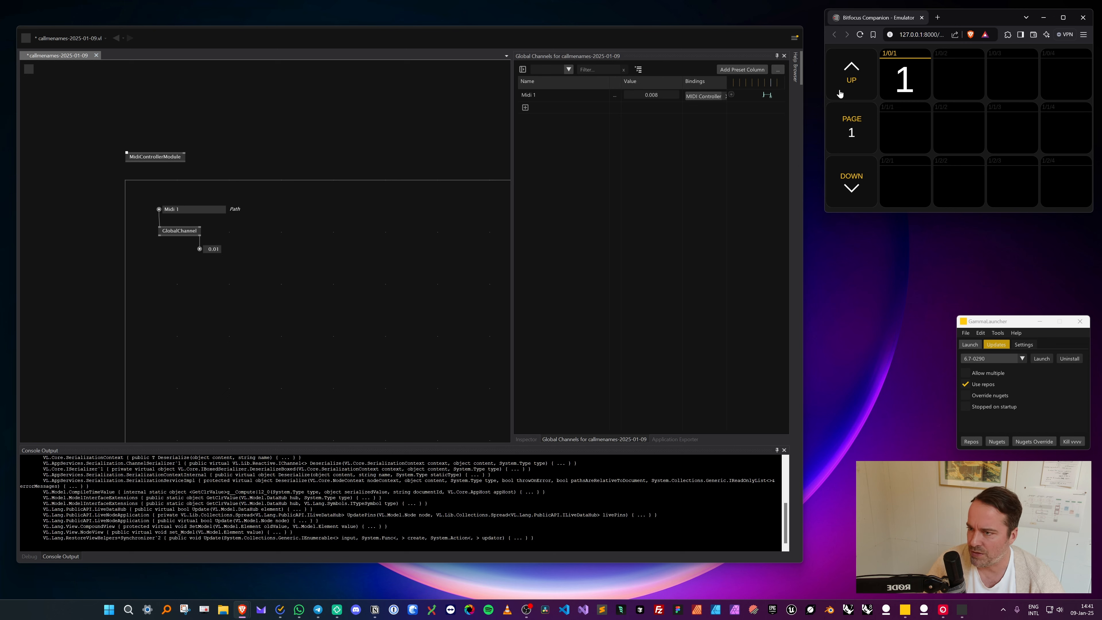
pyautogui.click(917, 84)
pyautogui.click(905, 84)
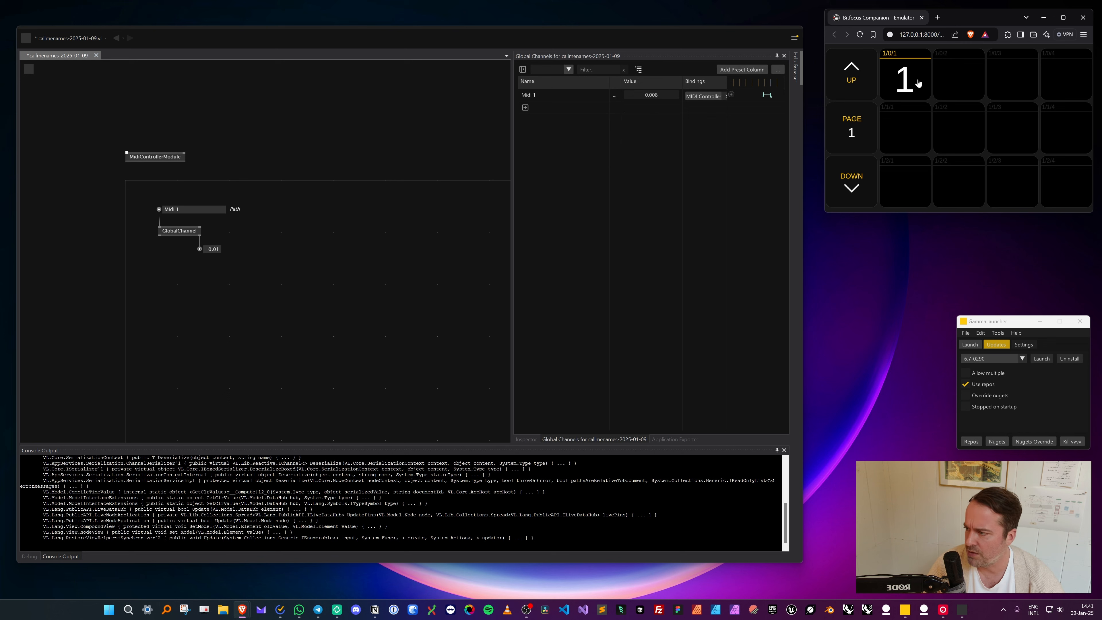
pyautogui.click(882, 82)
pyautogui.click(883, 83)
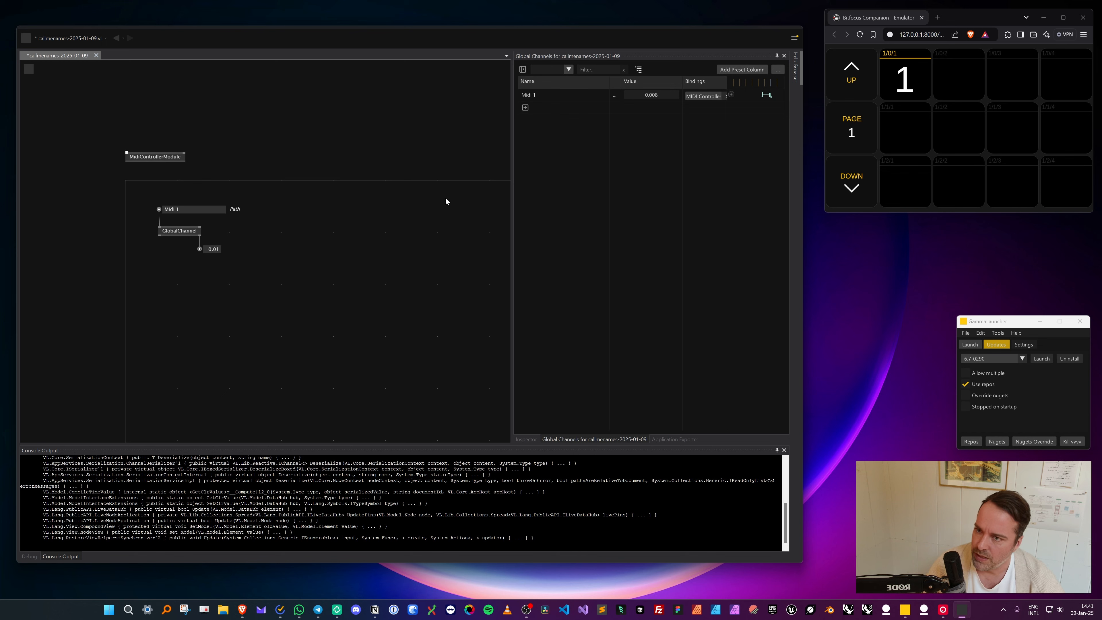
pyautogui.click(852, 74)
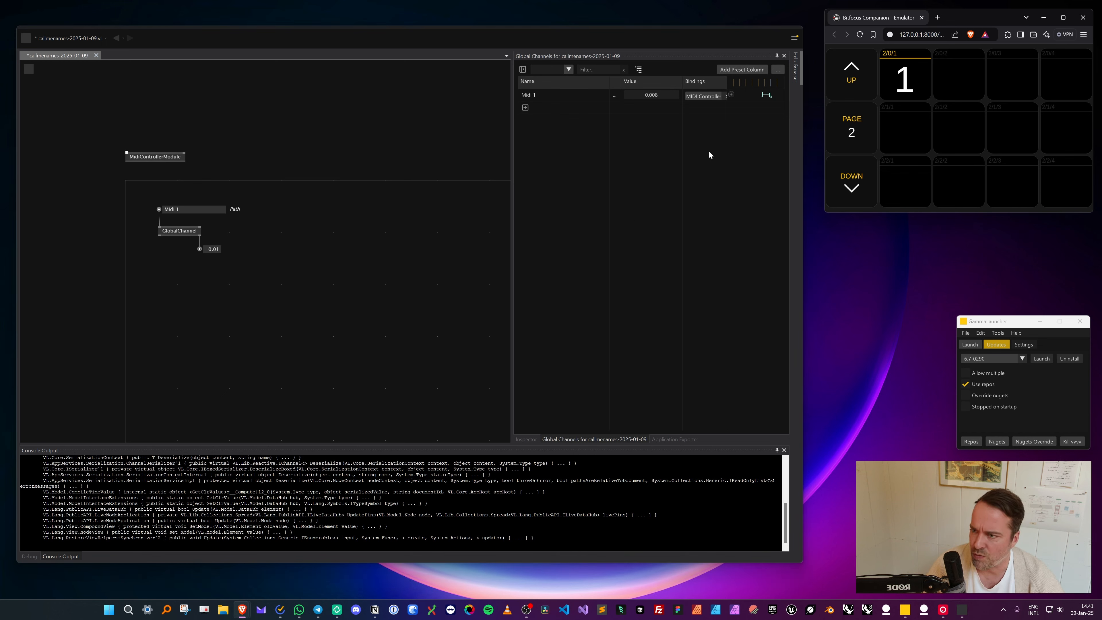
pyautogui.click(450, 286)
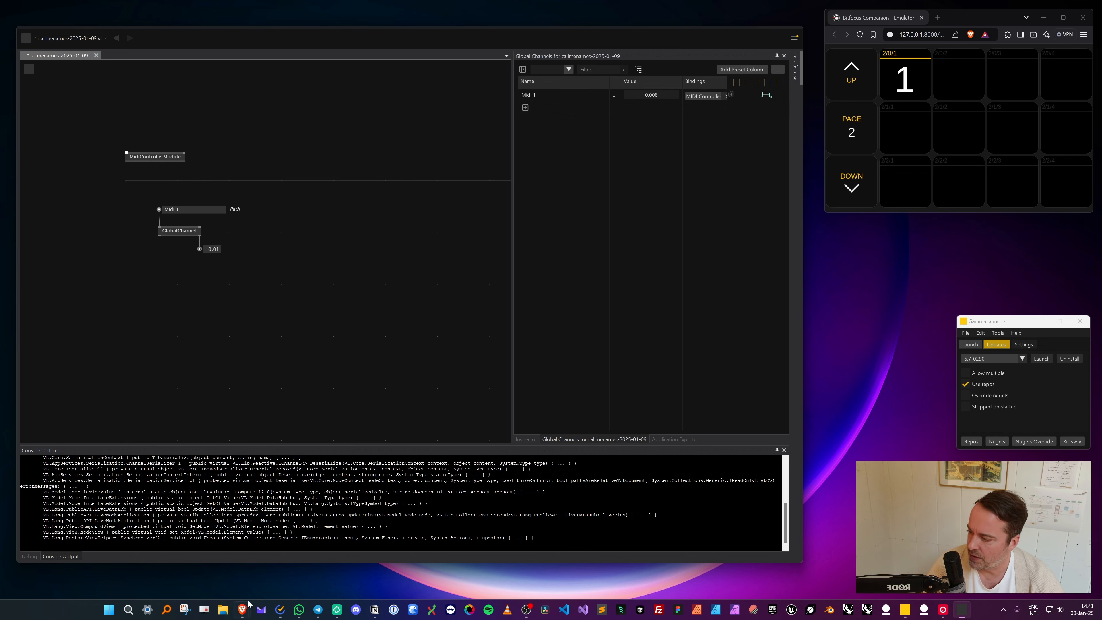
# Step: Switch to the Companion admin page, set the CC value of button 1's release action to 0, and minimize that window
pyautogui.moveTo(245, 611)
pyautogui.click(253, 572)
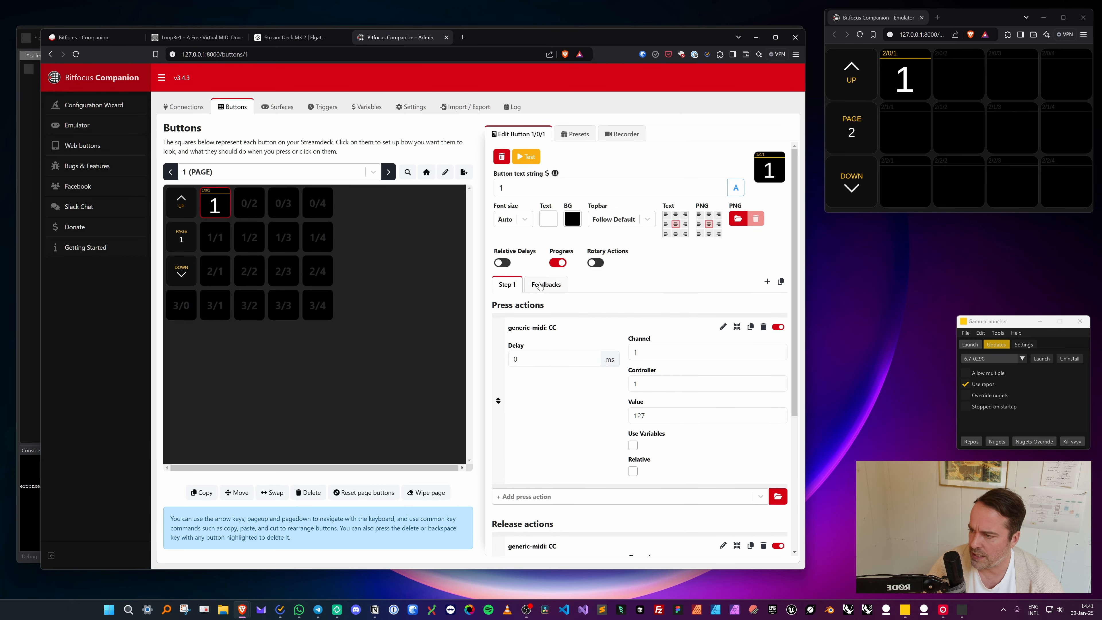
pyautogui.scroll(-5, 550, 392)
pyautogui.doubleClick(627, 430)
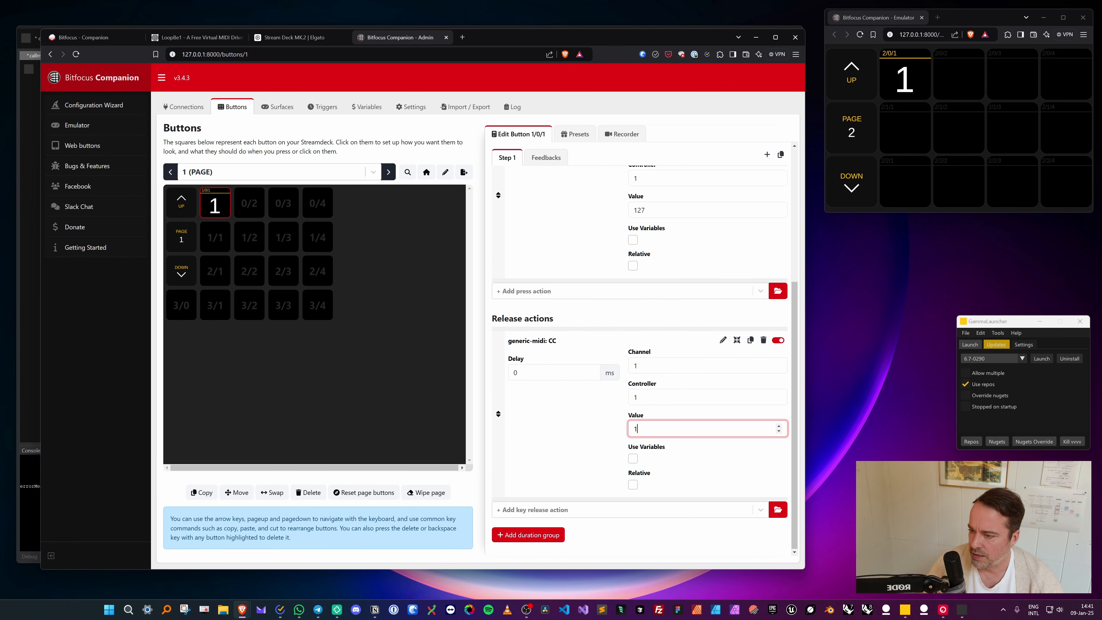
pyautogui.write('0')
pyautogui.press('Tab')
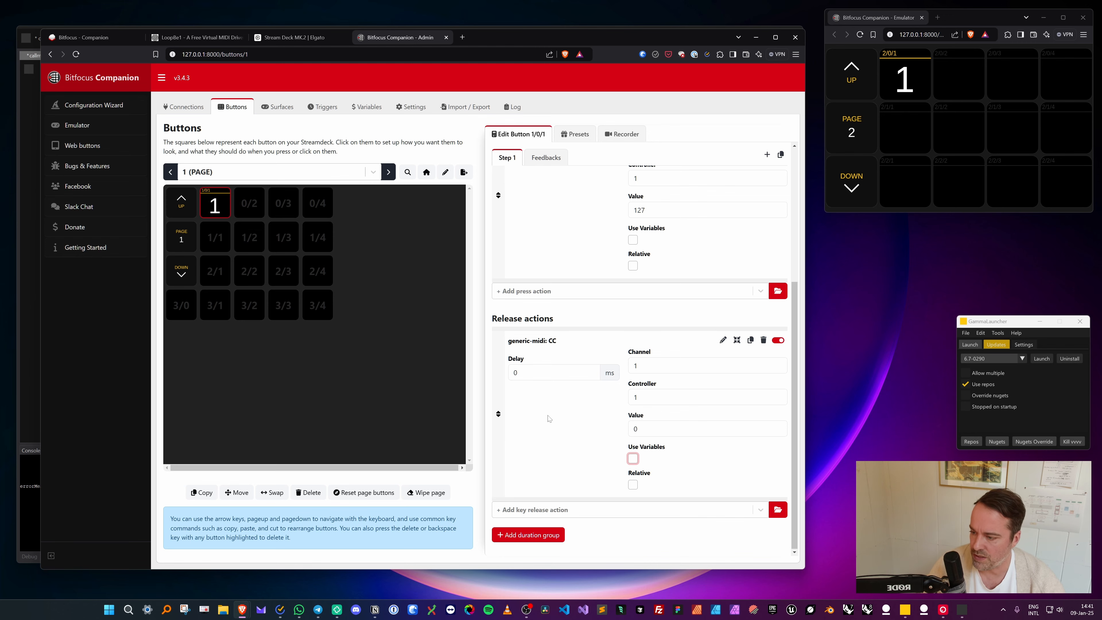
pyautogui.click(569, 411)
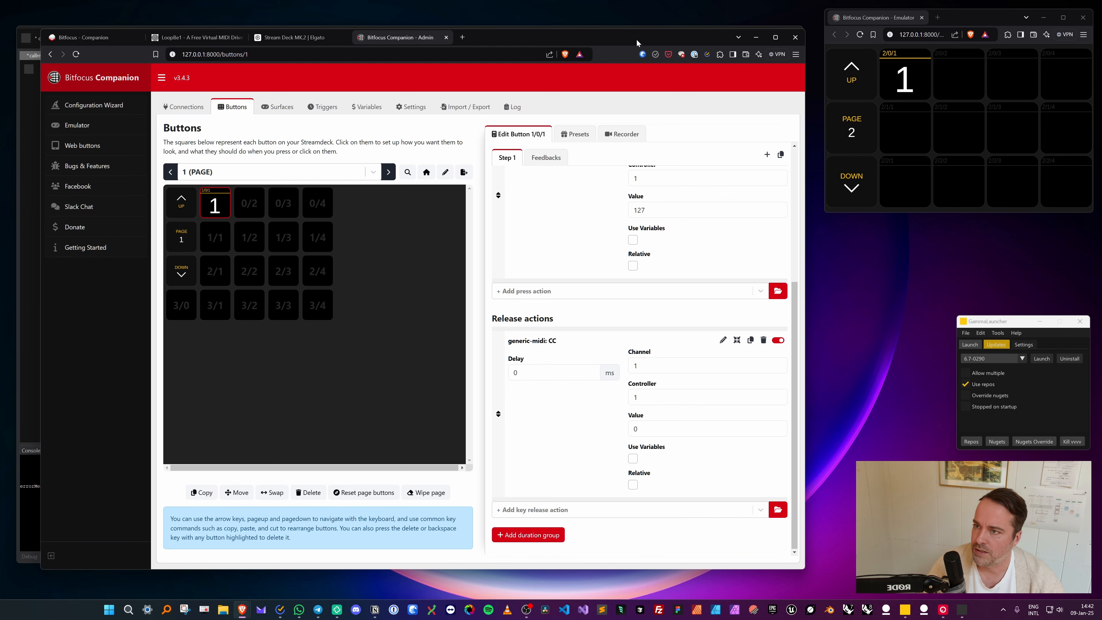
pyautogui.click(756, 38)
# Step: Return the Companion emulator to page 1 and trigger button 1 repeatedly to check how the Midi 1 channel responds
pyautogui.click(866, 78)
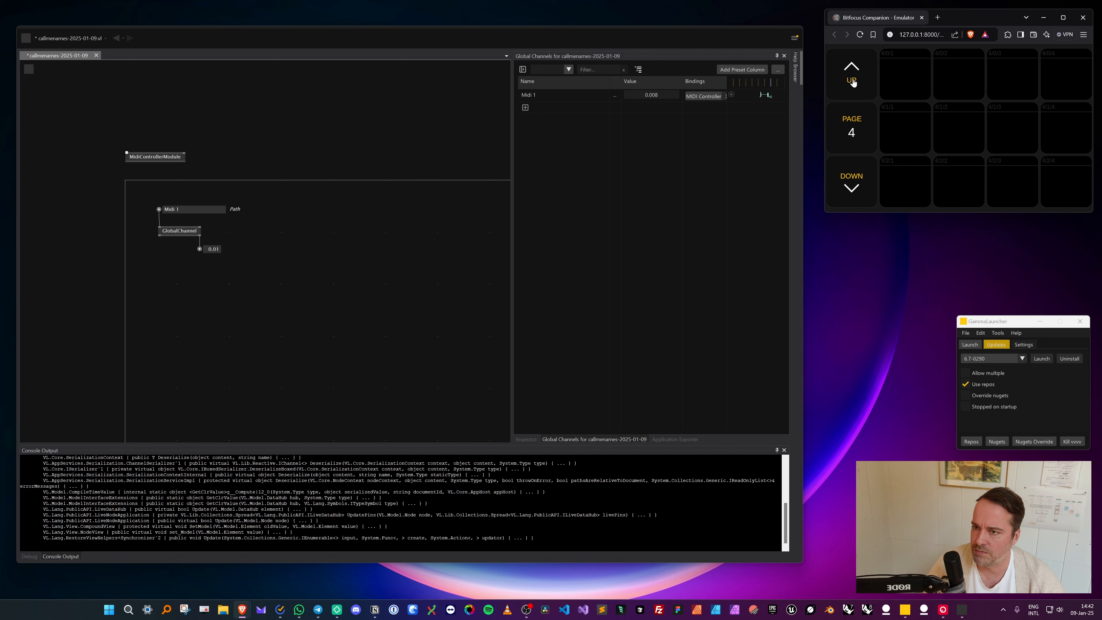
pyautogui.click(854, 177)
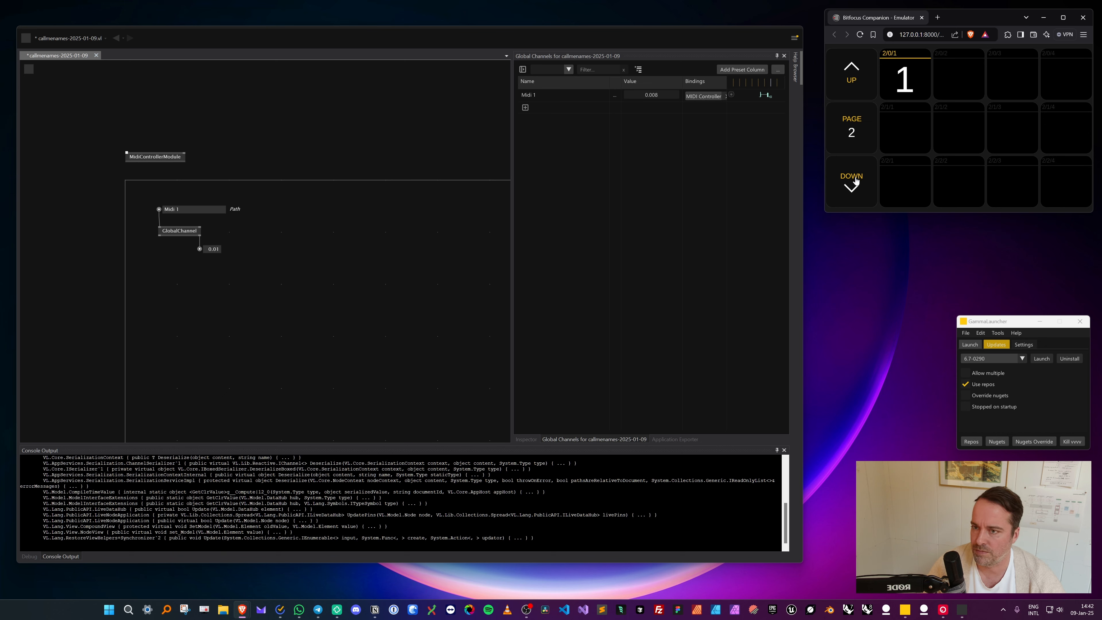
pyautogui.click(855, 179)
pyautogui.click(904, 77)
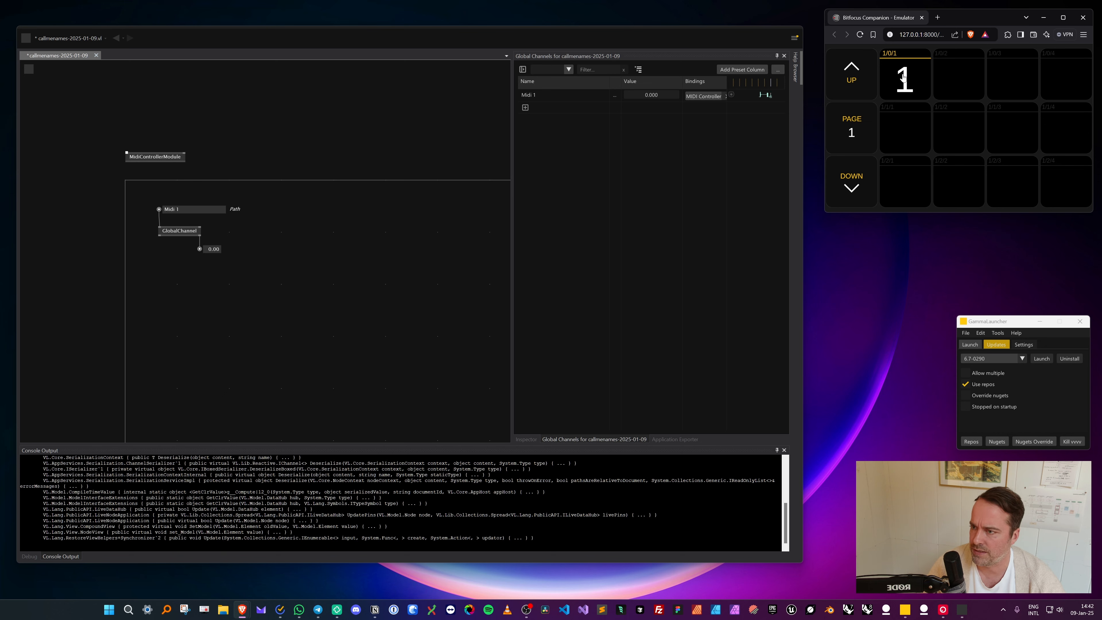
pyautogui.click(904, 77)
pyautogui.click(904, 77)
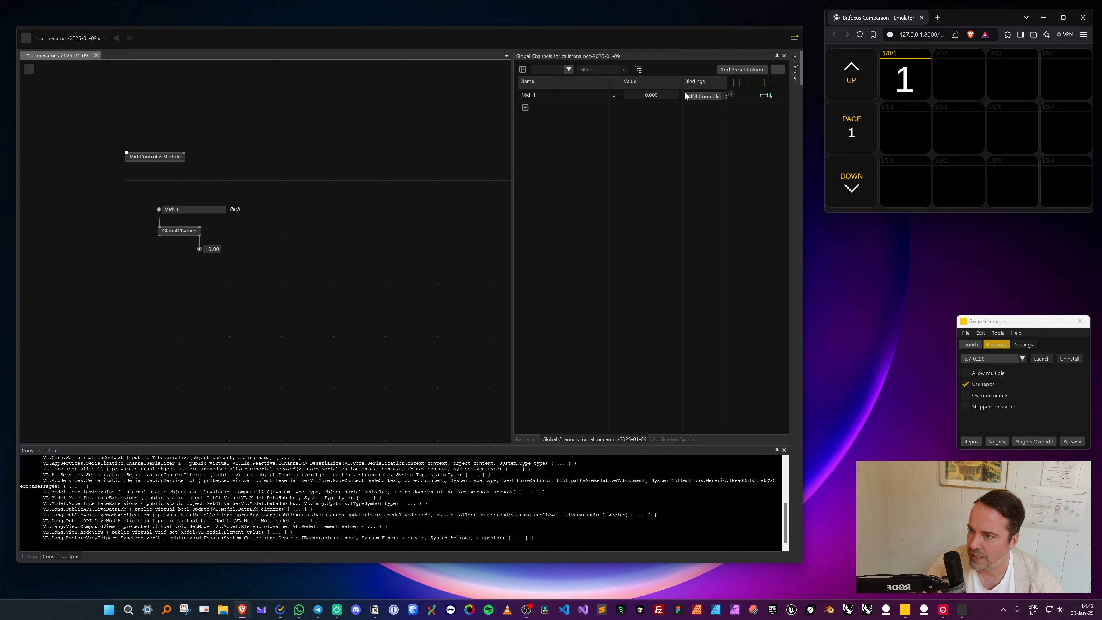
pyautogui.click(901, 77)
pyautogui.click(901, 76)
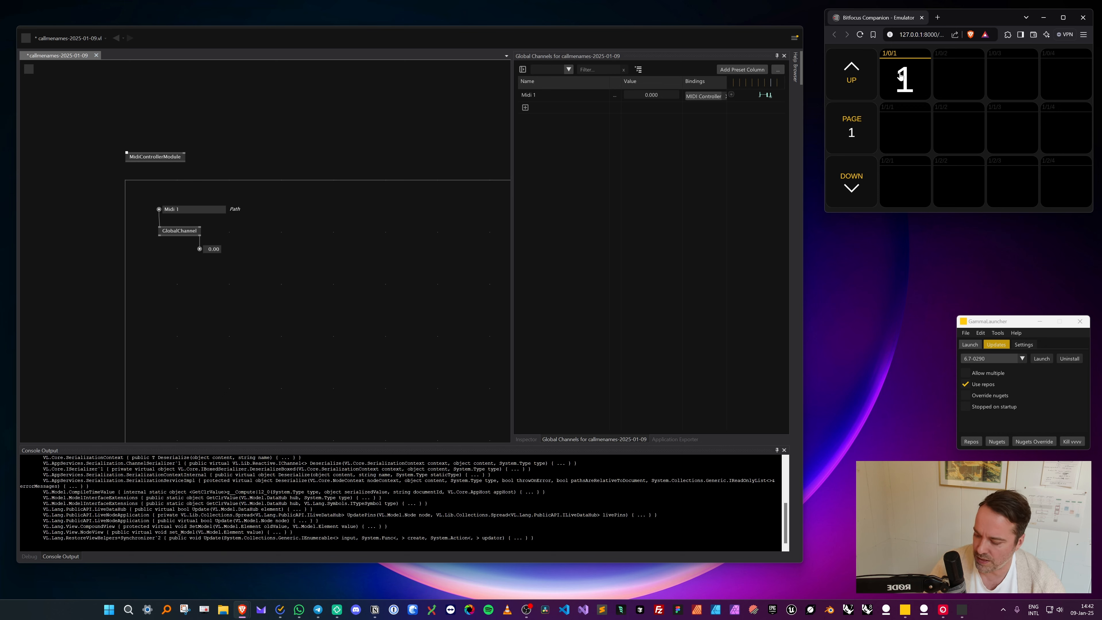
pyautogui.click(901, 77)
pyautogui.click(900, 77)
pyautogui.click(900, 77)
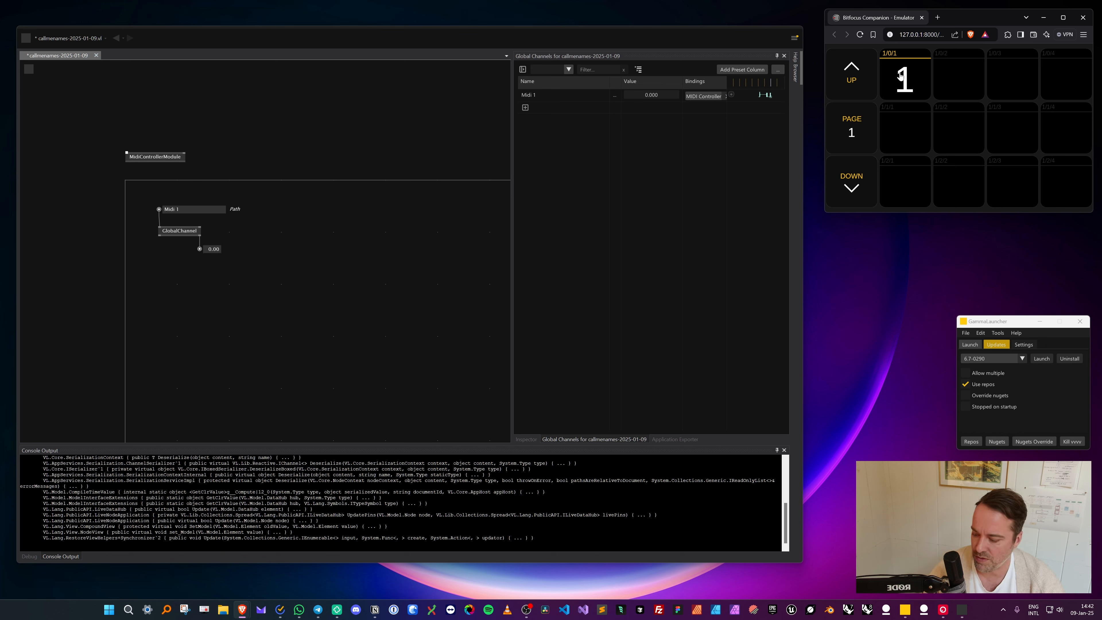
pyautogui.click(901, 77)
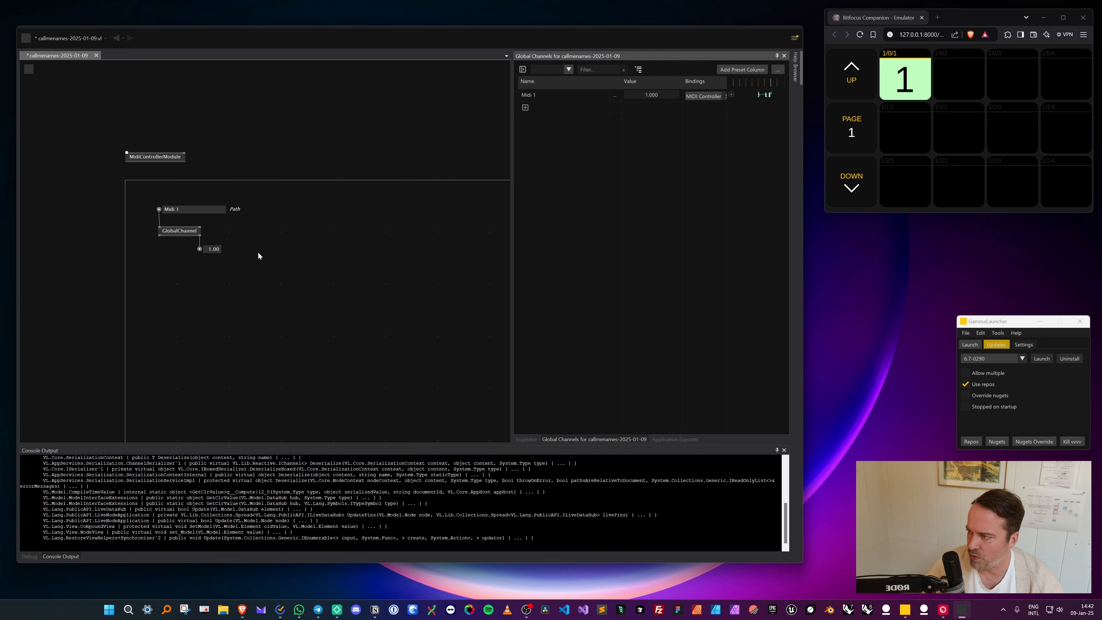
# Step: Close the console output and debug views, and set the Midi 1 global channel's value to 0
pyautogui.click(785, 450)
pyautogui.click(783, 451)
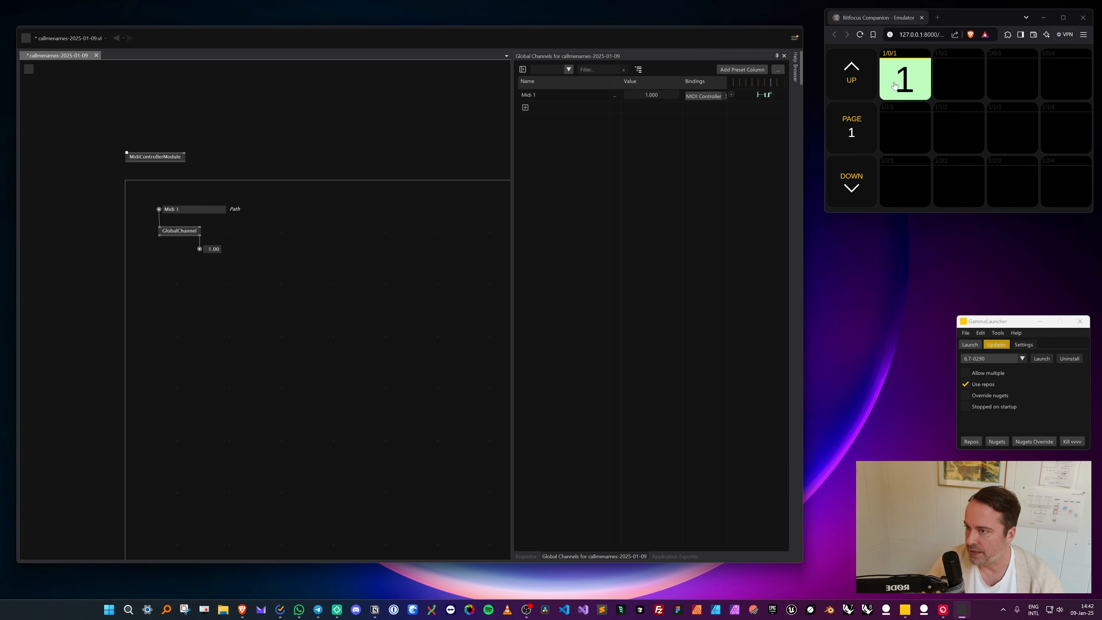
pyautogui.doubleClick(651, 94)
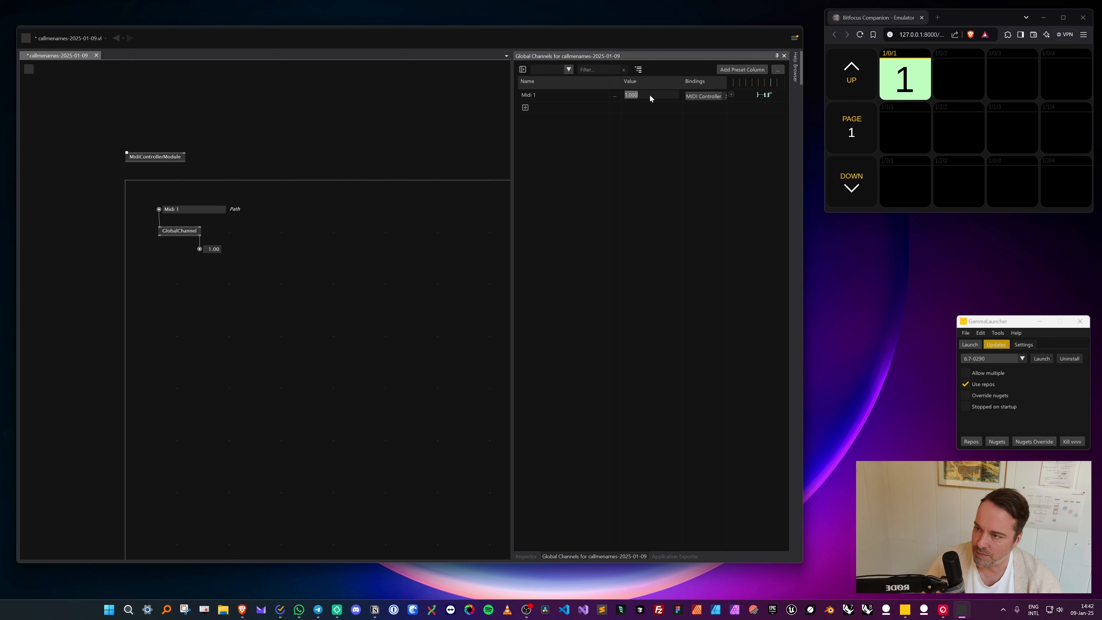
pyautogui.write('0')
pyautogui.press('Return')
pyautogui.click(364, 279)
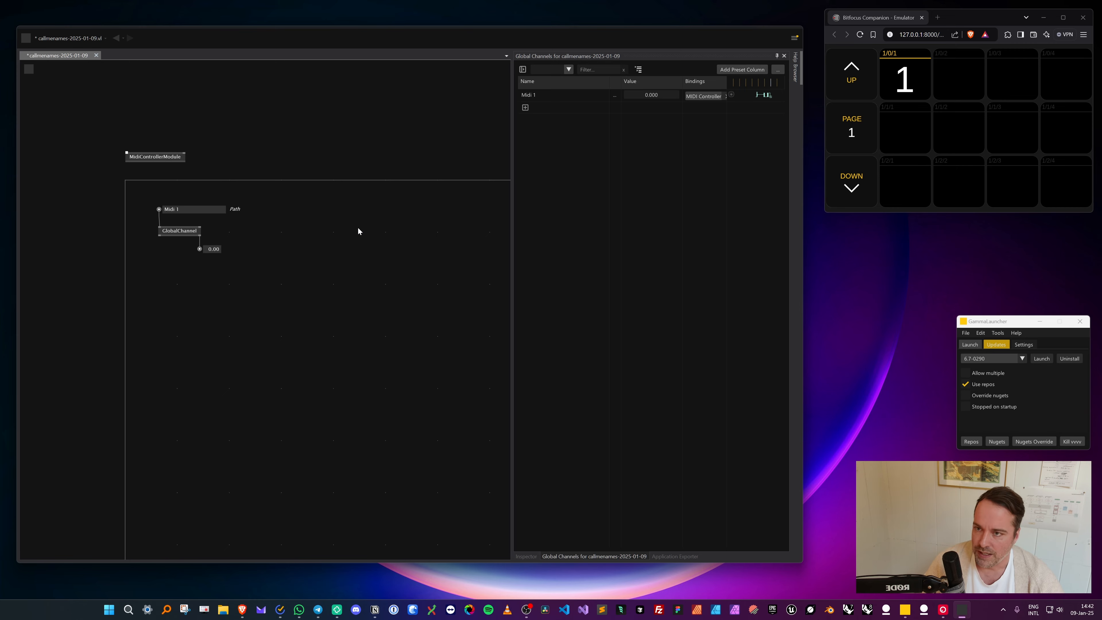
# Step: Switch to the Companion admin window and move it so the whole button editor is visible
pyautogui.click(243, 610)
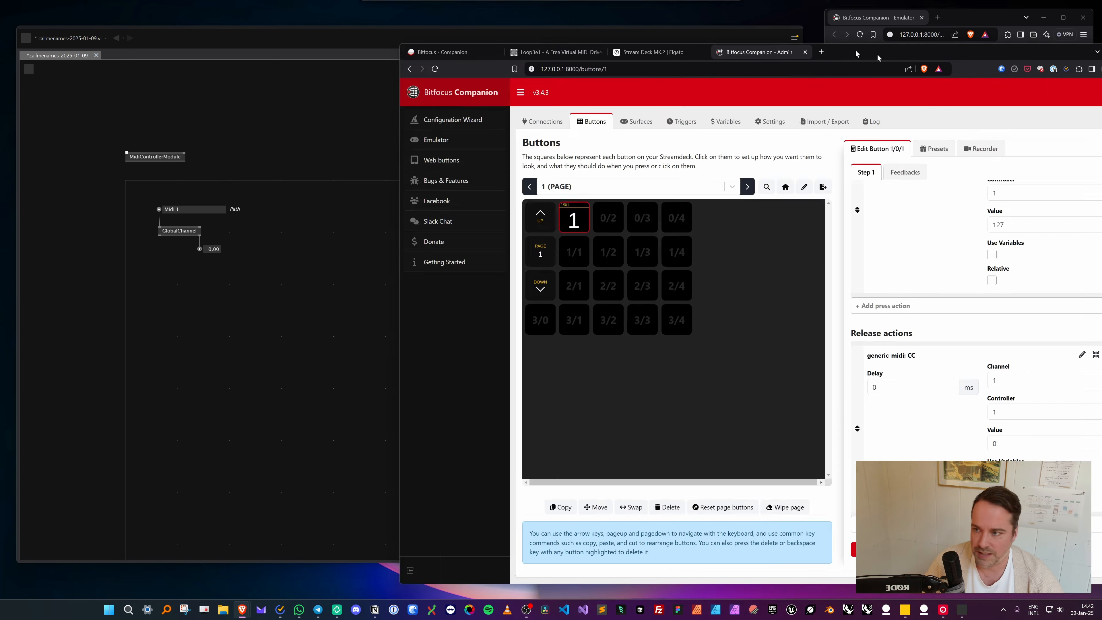
pyautogui.click(243, 610)
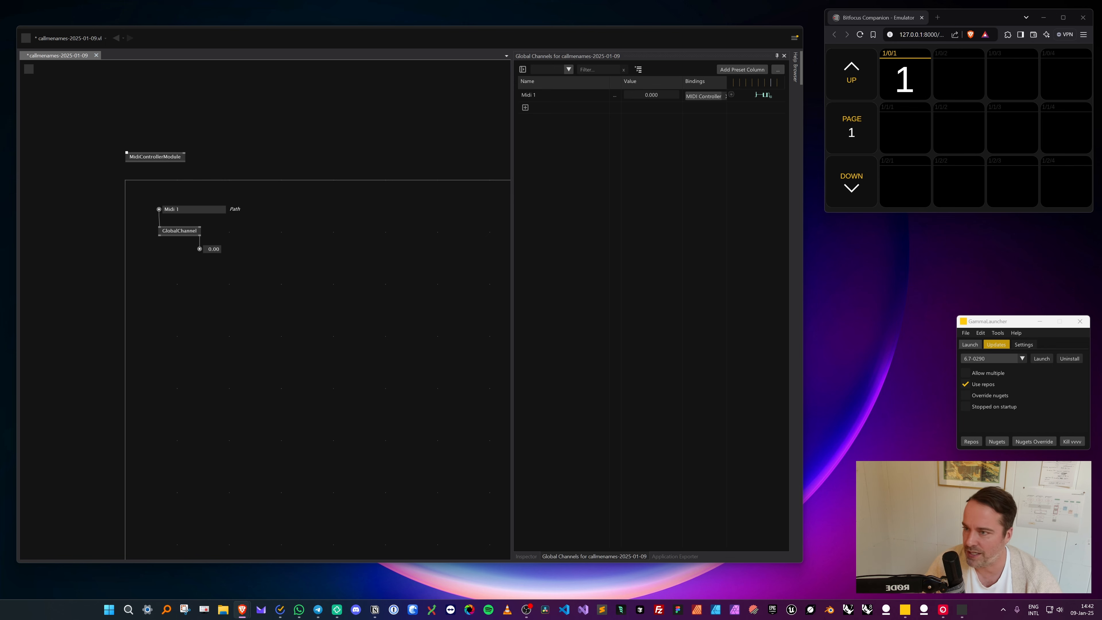
pyautogui.hotkey('alt', 'Tab')
pyautogui.moveTo(864, 82); pyautogui.dragTo(778, 63)
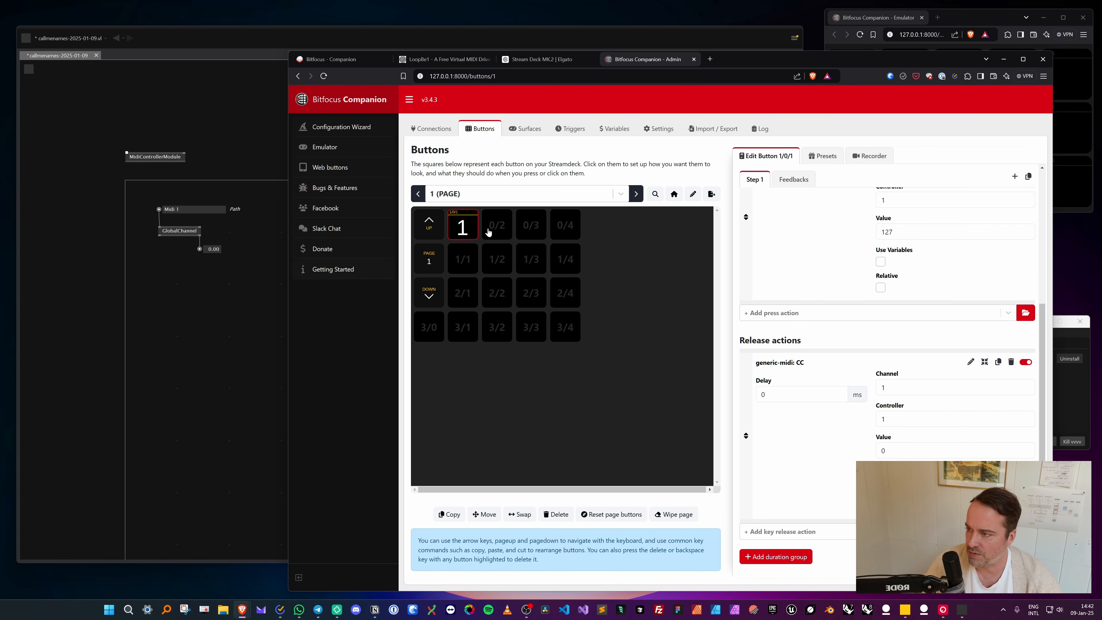
# Step: Copy button 1 into the empty grid slots 0/2, 0/3 and 0/4 on page 1
pyautogui.click(457, 236)
pyautogui.click(449, 514)
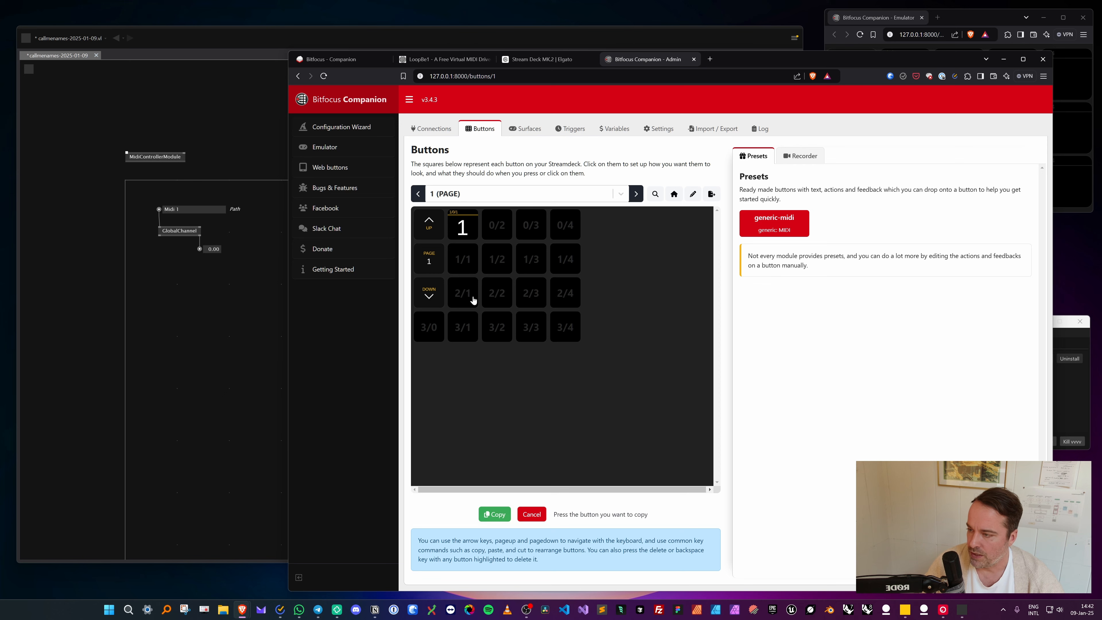
pyautogui.click(464, 230)
pyautogui.click(500, 229)
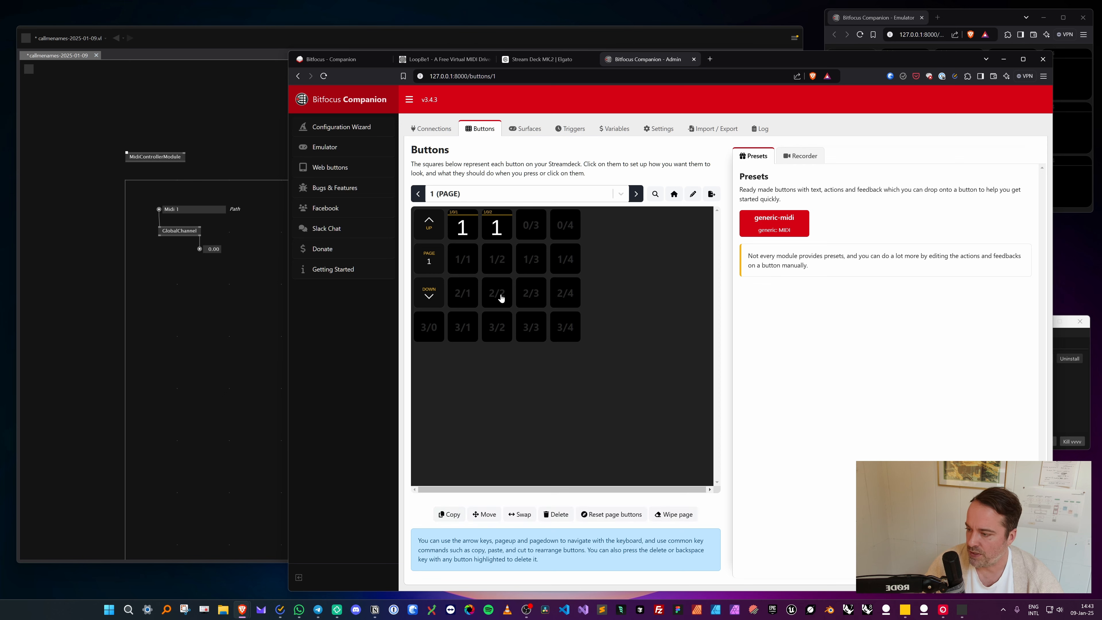
pyautogui.click(453, 516)
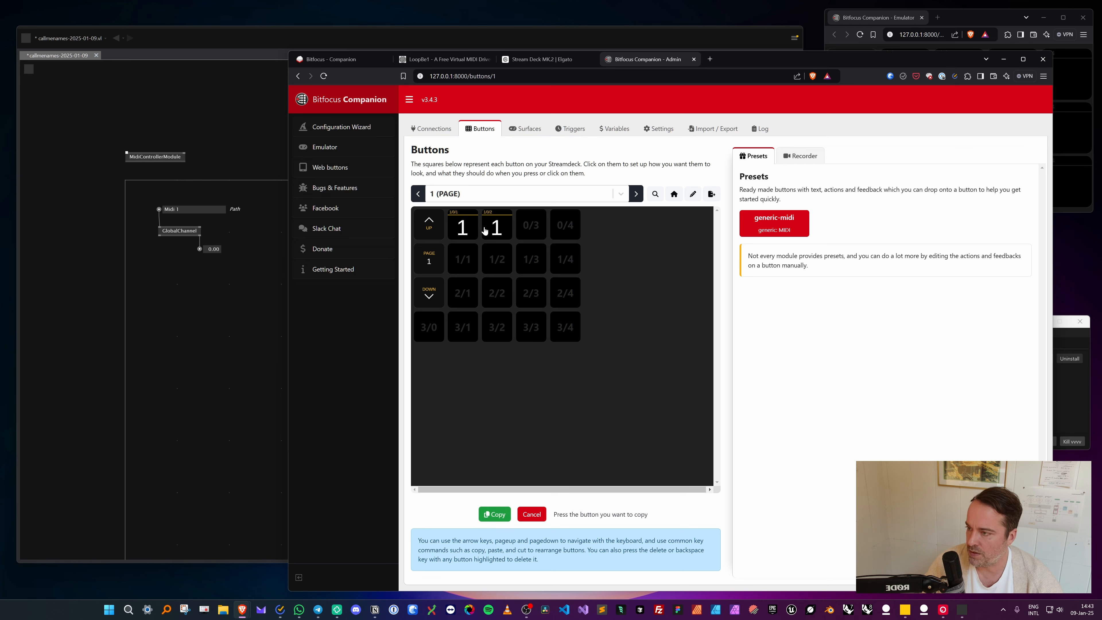
pyautogui.click(500, 237)
pyautogui.click(527, 232)
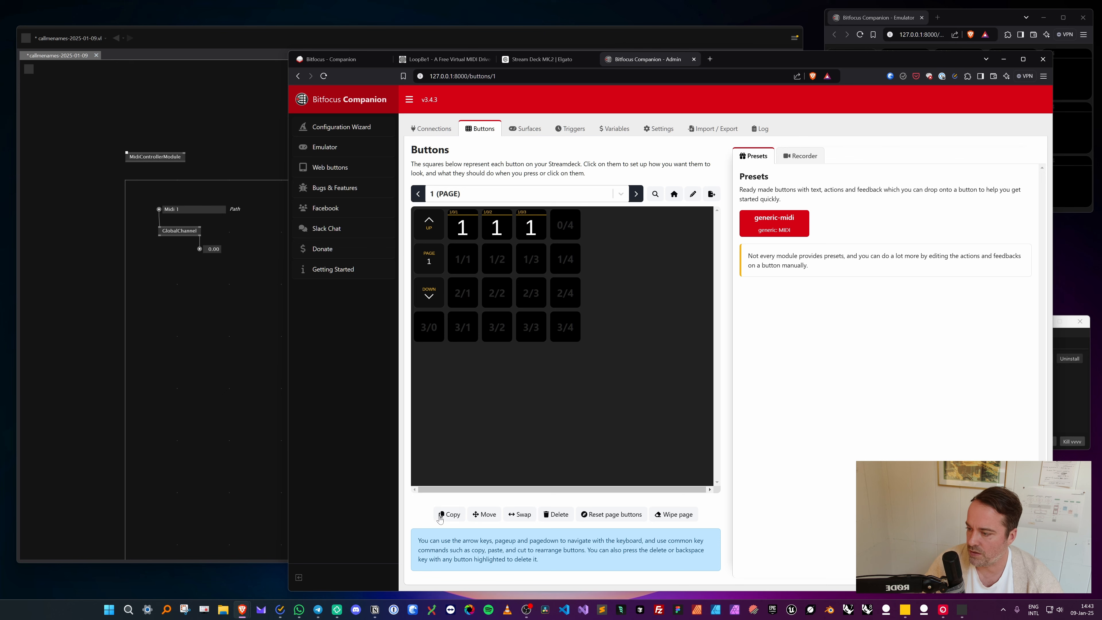
pyautogui.click(455, 515)
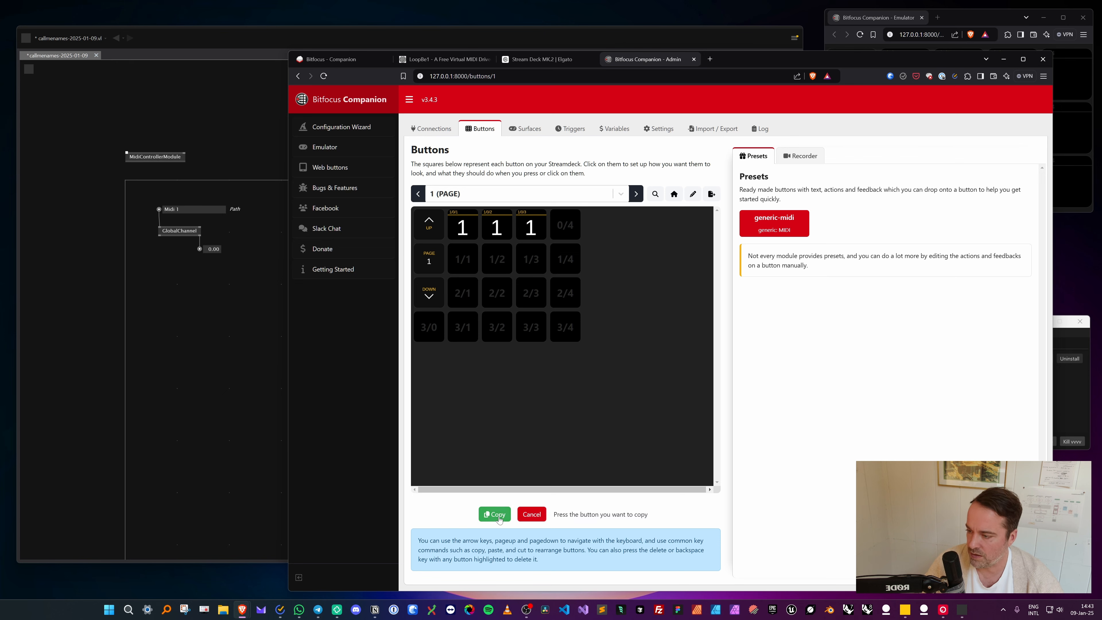
pyautogui.click(530, 239)
pyautogui.click(571, 235)
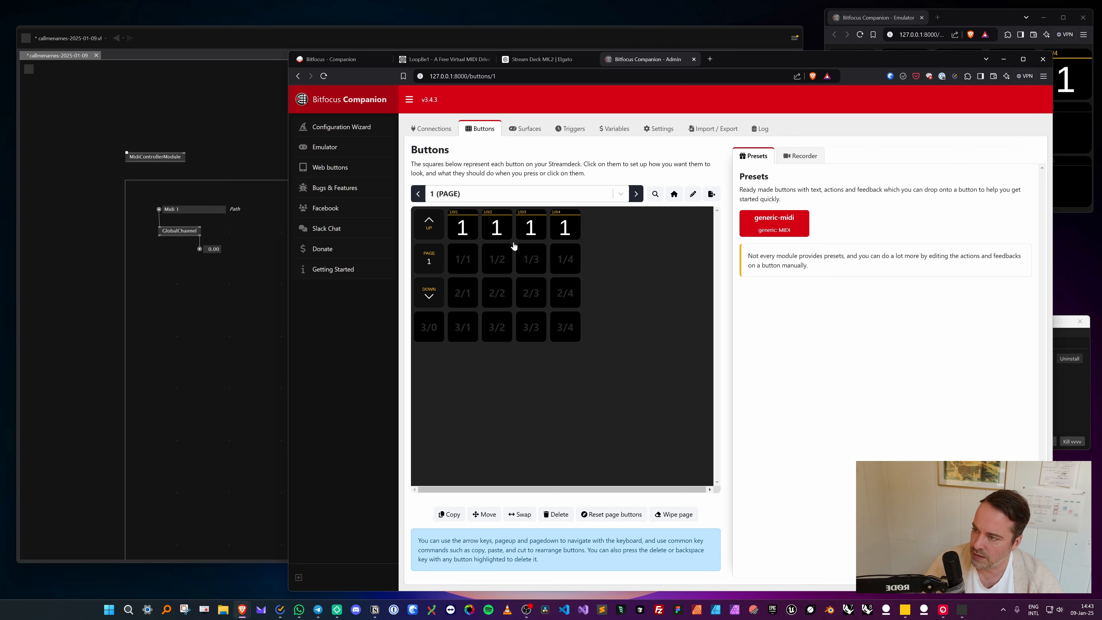
# Step: Change the button text of the copies in slots 0/2, 0/3 and 0/4 to 2, 3 and 4
pyautogui.click(497, 226)
pyautogui.click(749, 210)
pyautogui.press('BackSpace')
pyautogui.write('2')
pyautogui.click(527, 228)
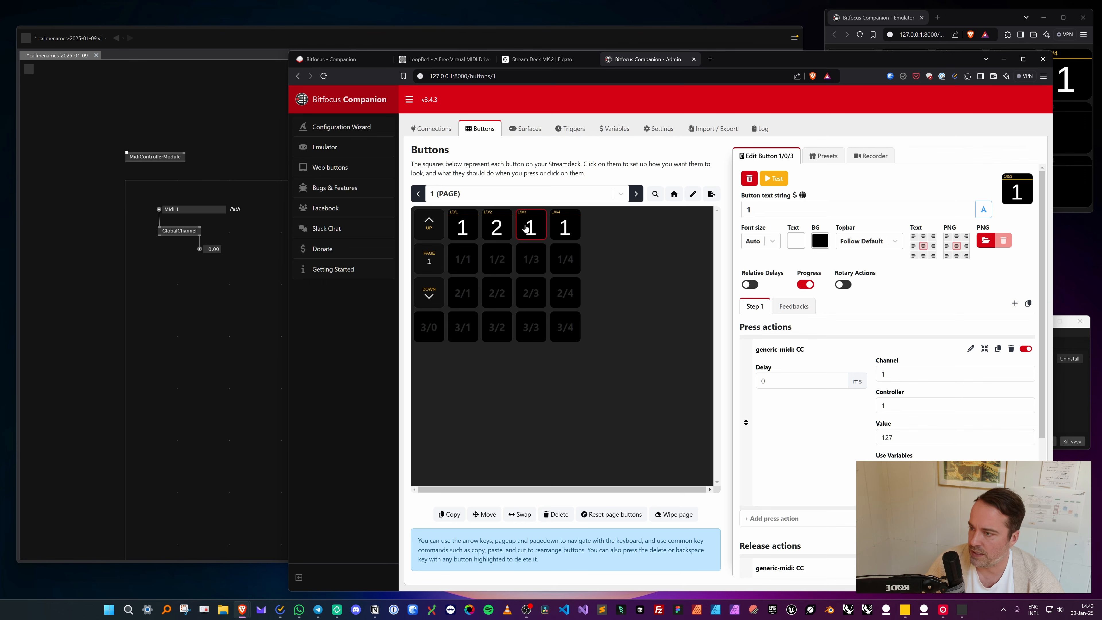
pyautogui.click(751, 210)
pyautogui.press('BackSpace')
pyautogui.write('3')
pyautogui.click(564, 228)
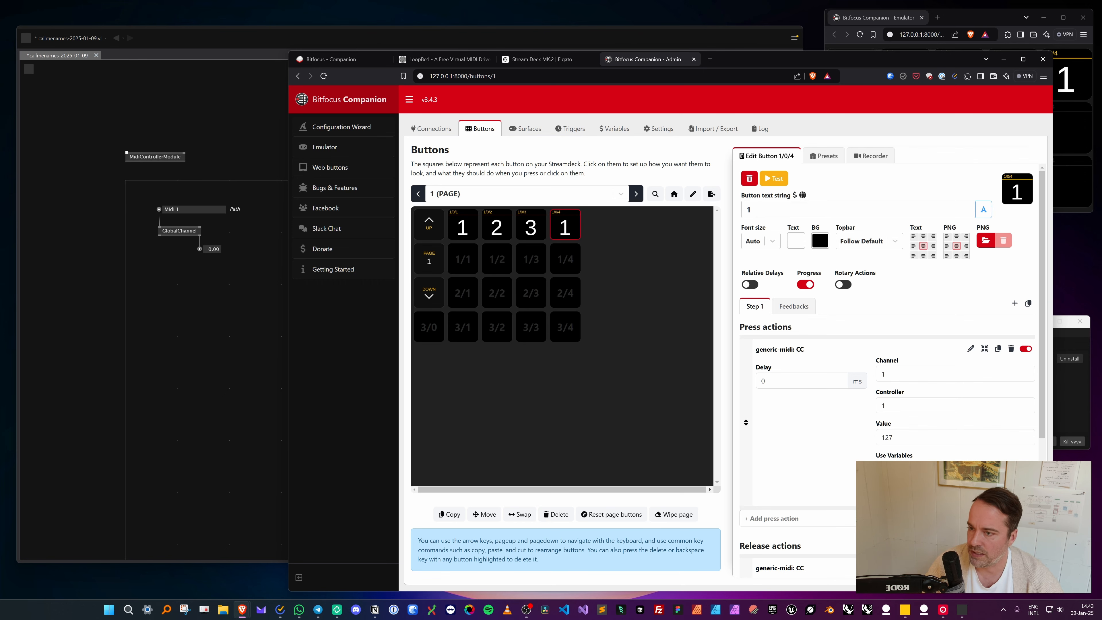
pyautogui.click(751, 210)
pyautogui.press('BackSpace')
pyautogui.write('4')
# Step: Set the CC controller to 2 in button 2's press and release actions and open its feedback settings
pyautogui.click(496, 228)
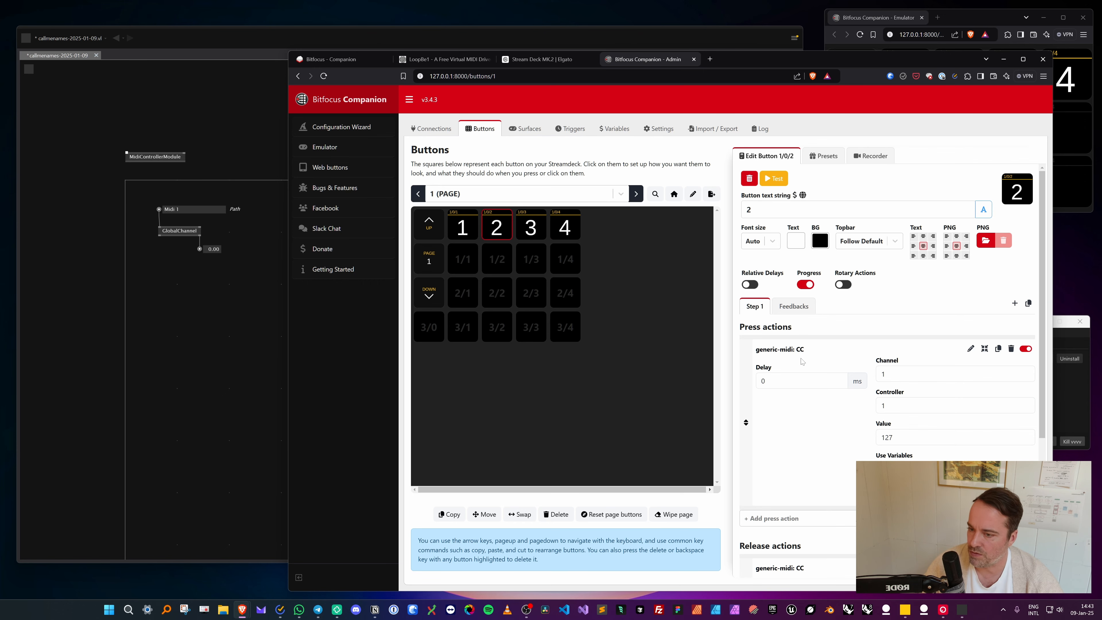
pyautogui.click(1026, 402)
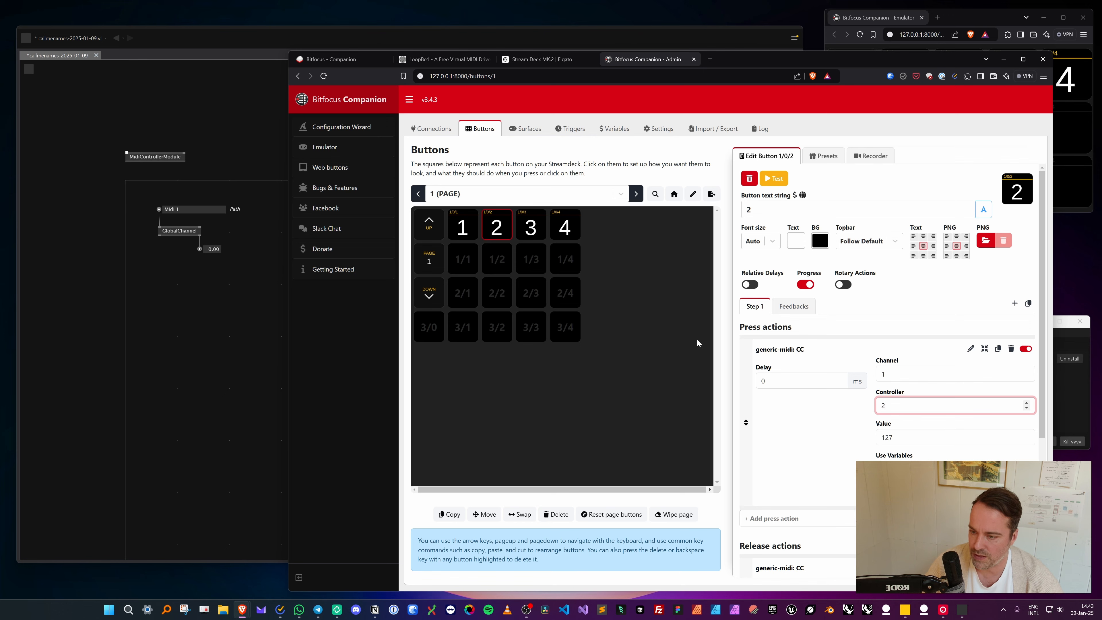
pyautogui.scroll(-4, 833, 533)
pyautogui.click(1027, 449)
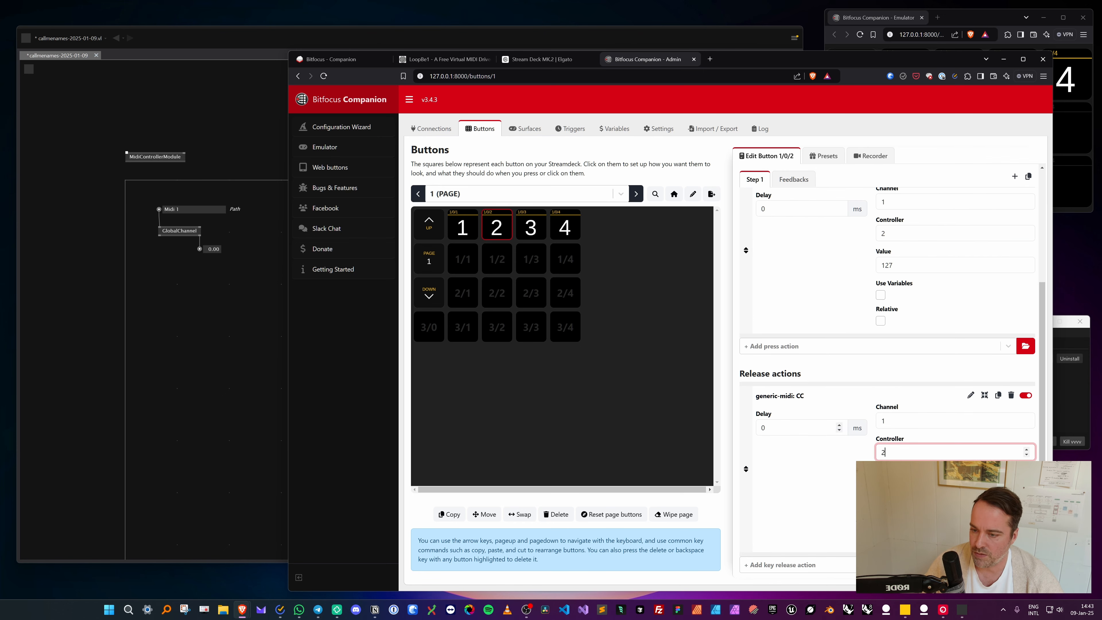
pyautogui.scroll(4, 825, 347)
pyautogui.moveTo(793, 309); pyautogui.dragTo(809, 309)
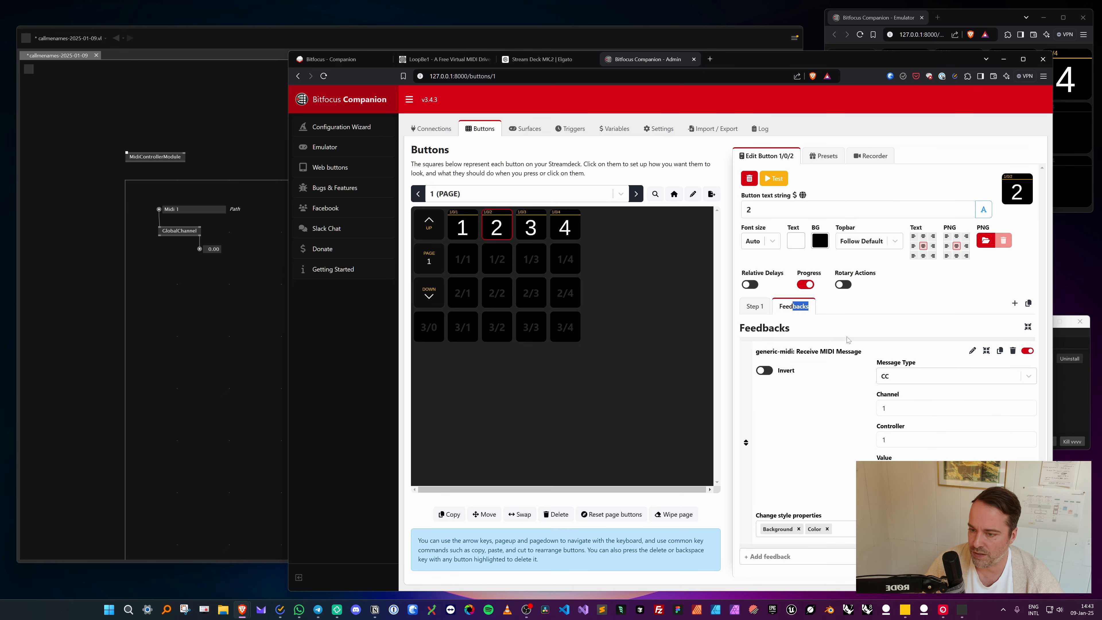
# Step: Set the CC controller to 3 in button 3's press action, release action and Receive MIDI Message feedback
pyautogui.click(529, 234)
pyautogui.press('Tab')
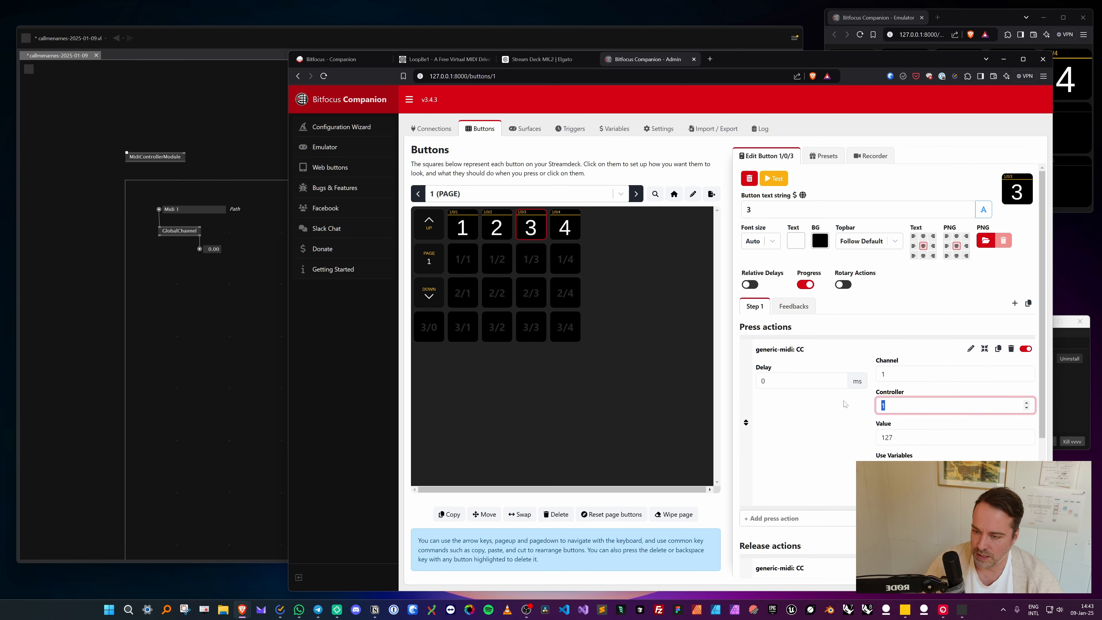
pyautogui.write('3')
pyautogui.scroll(-4, 833, 448)
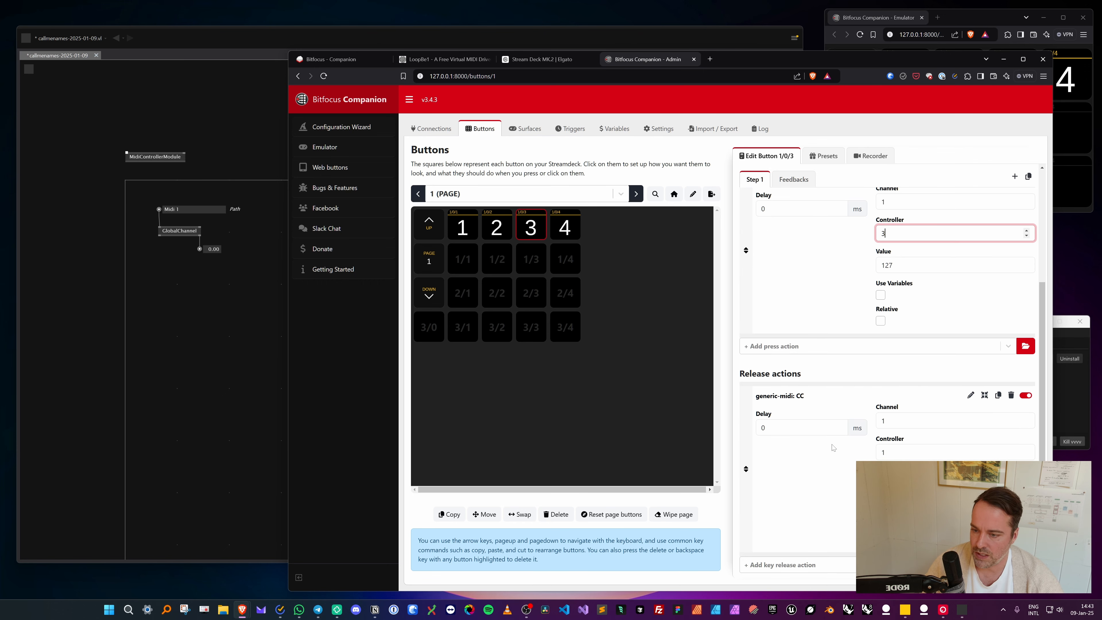
pyautogui.click(885, 452)
pyautogui.scroll(2, 885, 452)
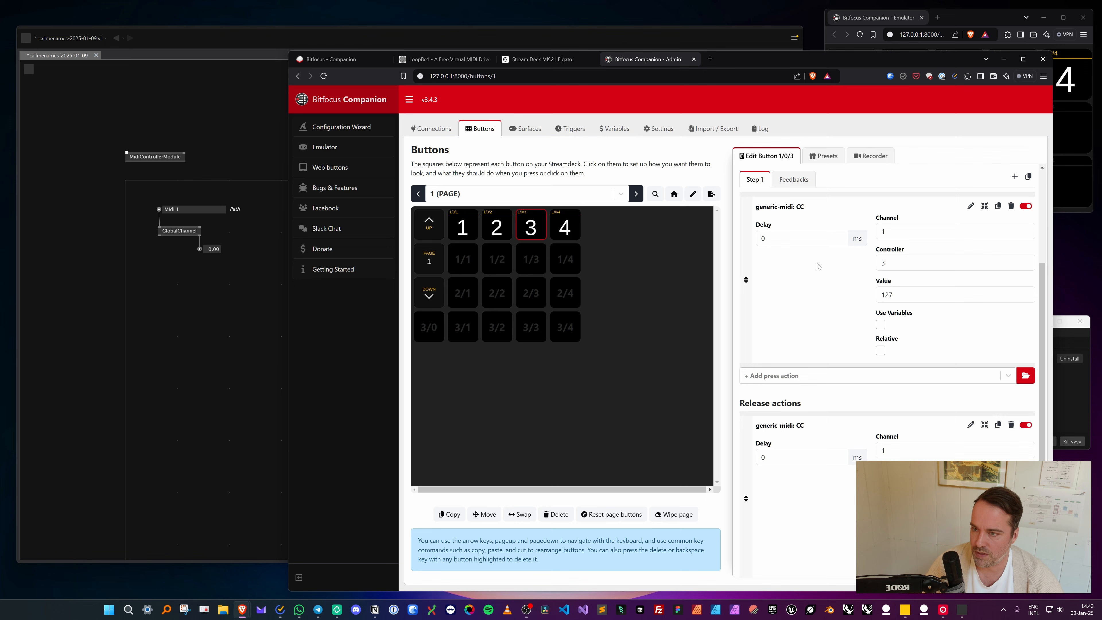
pyautogui.click(794, 179)
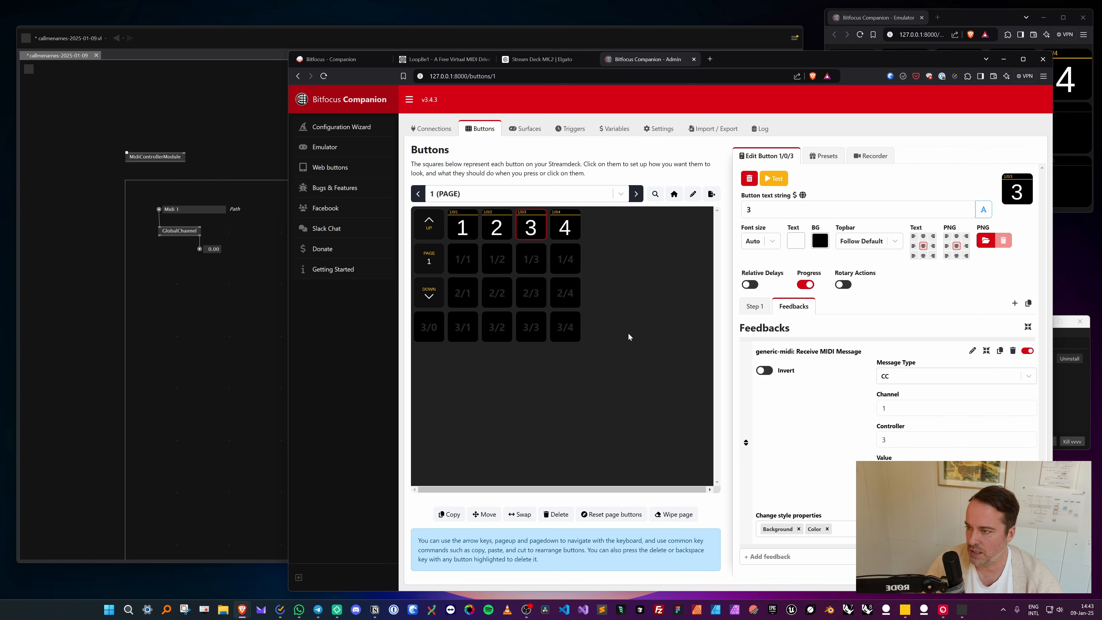
# Step: Set the CC controller to 4 in button 4's press action, release action and MIDI feedback, and minimize the admin window
pyautogui.click(568, 234)
pyautogui.doubleClick(884, 406)
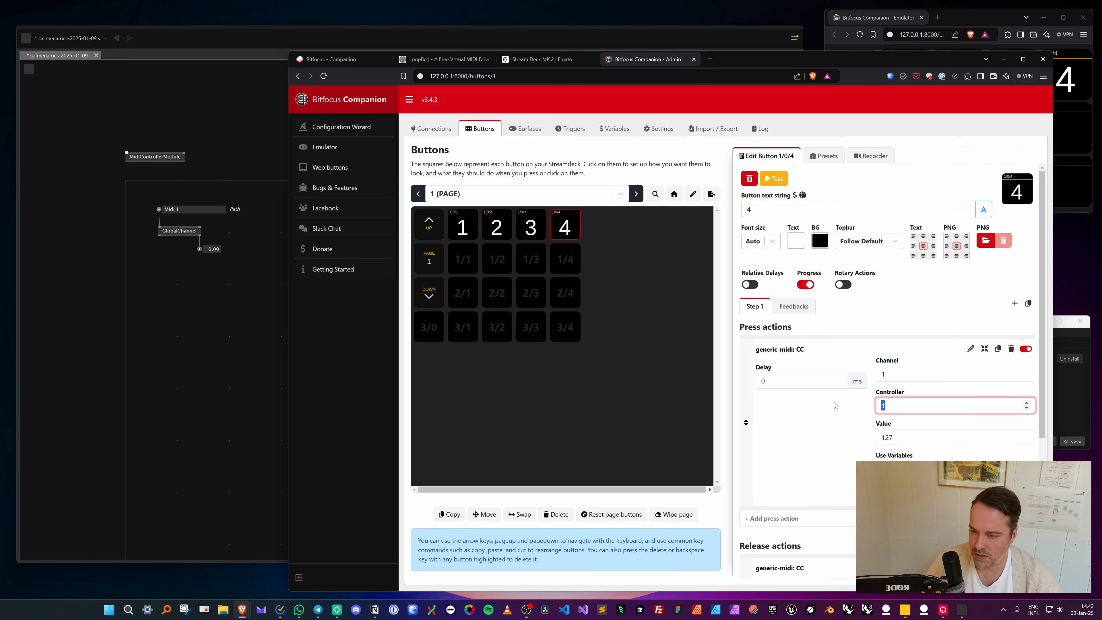
pyautogui.write('4')
pyautogui.scroll(-5, 878, 429)
pyautogui.doubleClick(883, 419)
pyautogui.write('4')
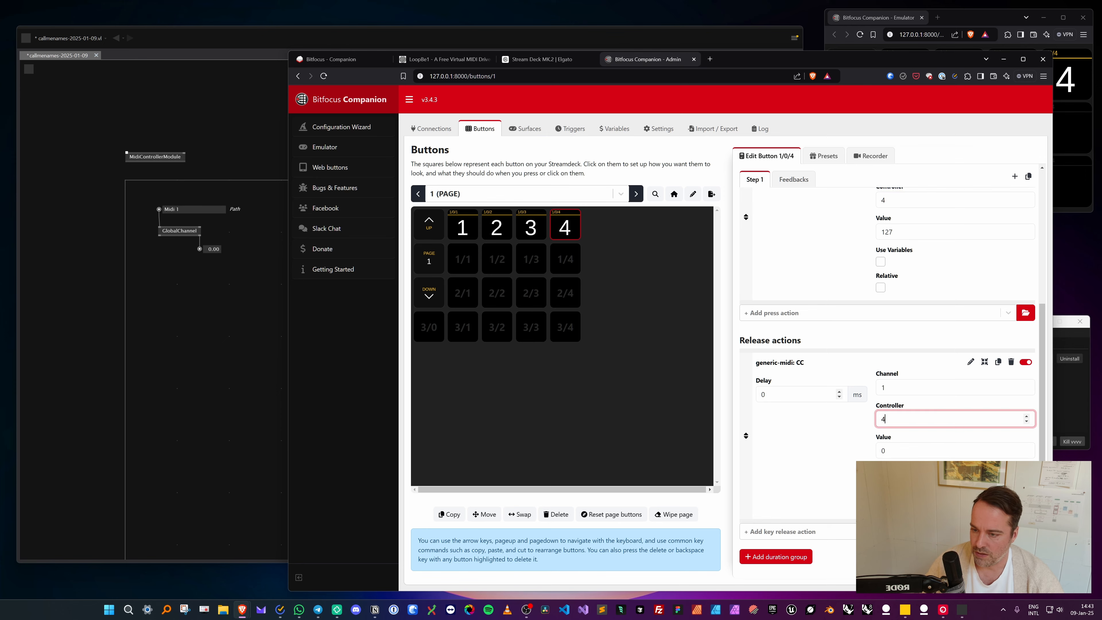
pyautogui.scroll(5, 820, 263)
pyautogui.click(793, 273)
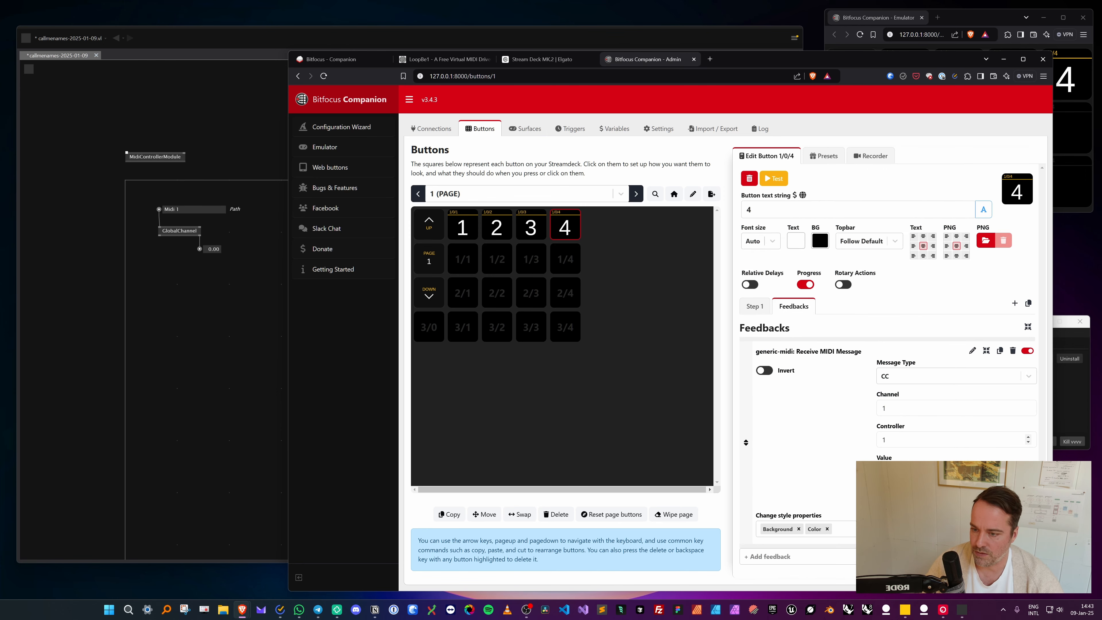
pyautogui.doubleClick(883, 440)
pyautogui.write('4')
pyautogui.click(794, 406)
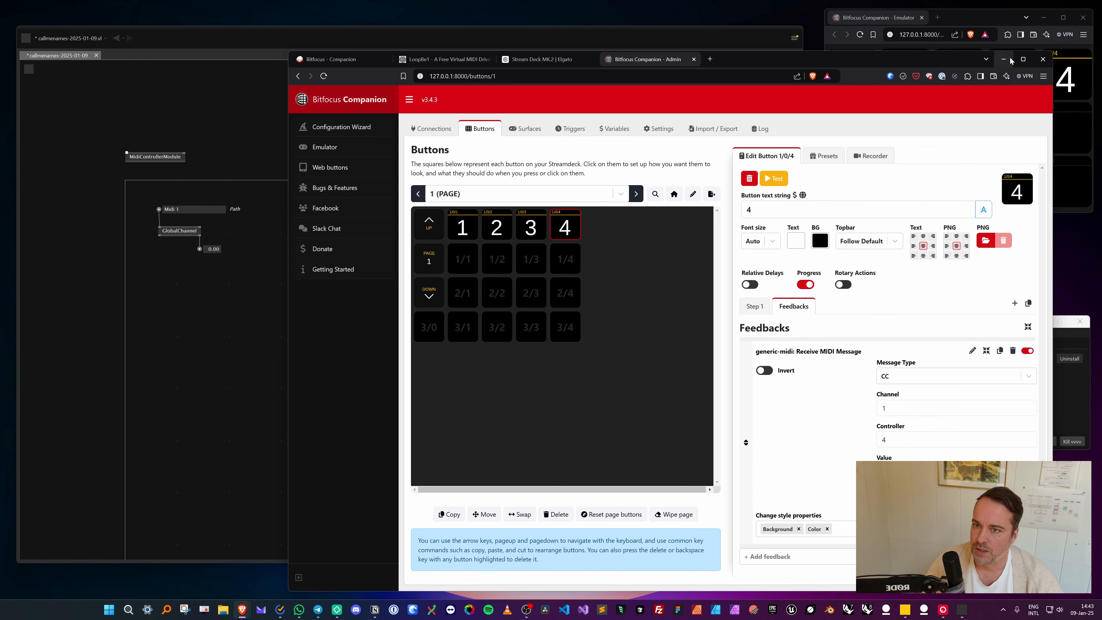
pyautogui.click(1004, 59)
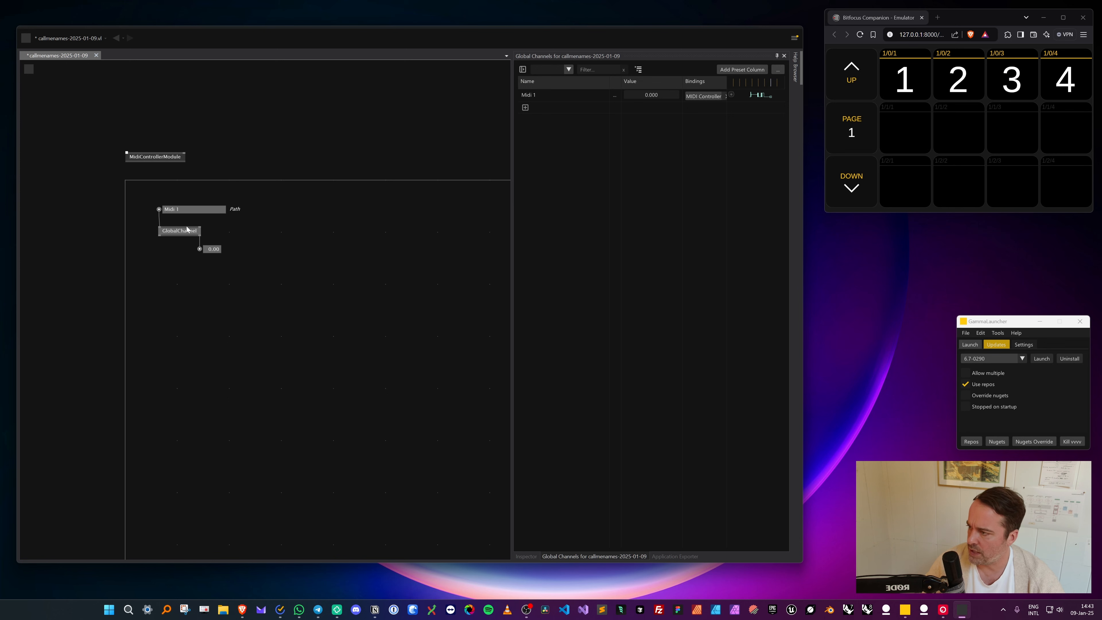
# Step: Duplicate the GlobalChannel node with its Midi 1 path and value box, and align the copy beside the original at the same height
pyautogui.hotkey('ctrl', 'd')
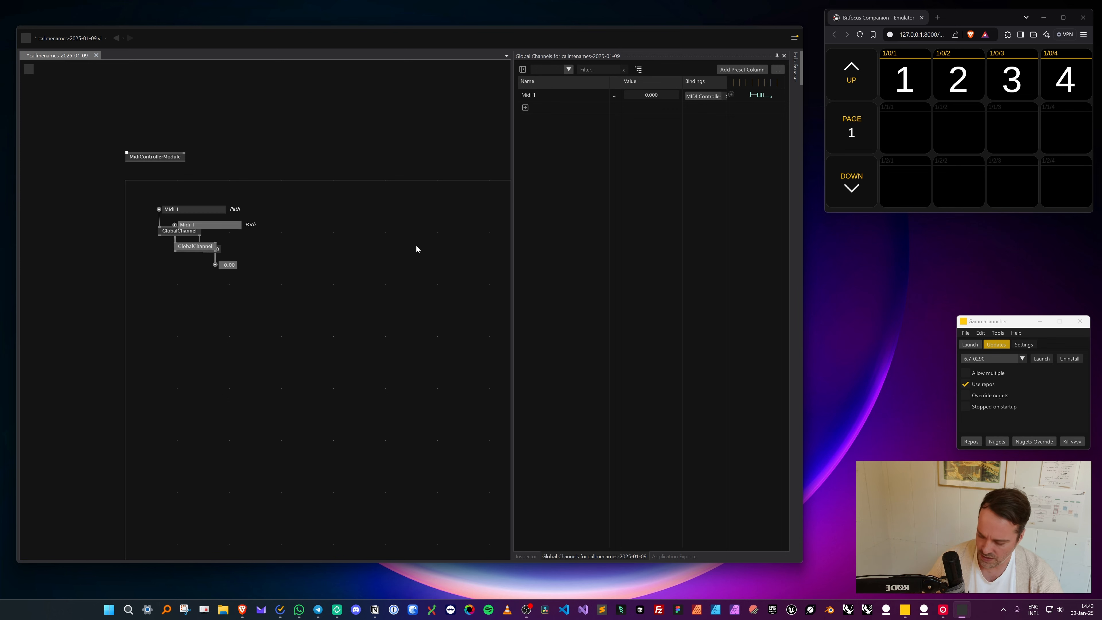
pyautogui.press('Up')
pyautogui.press('Up')
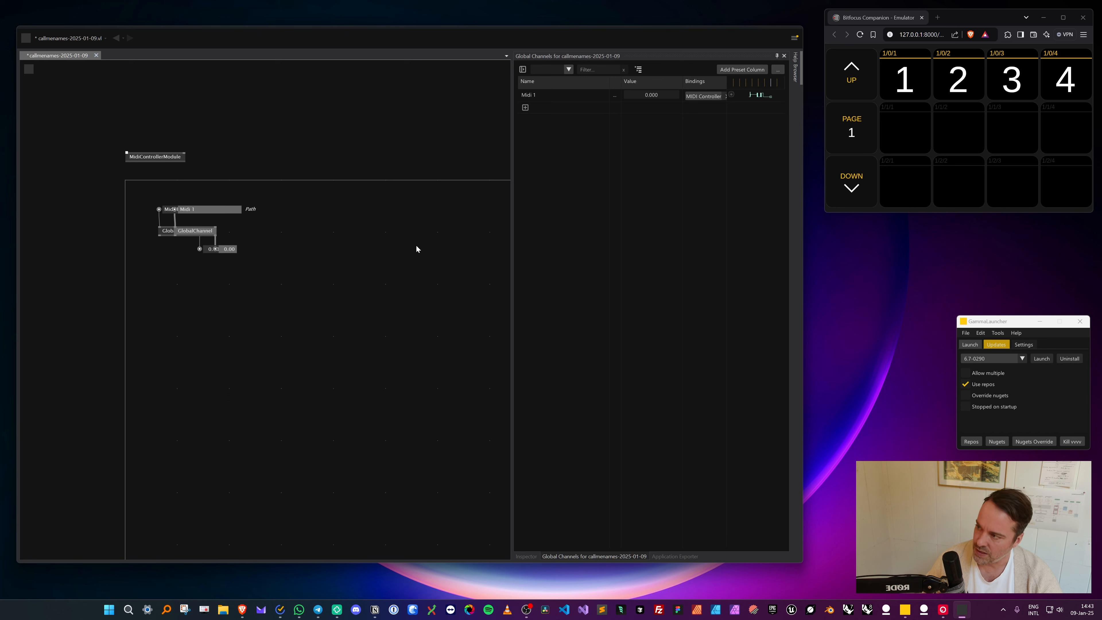
pyautogui.press('Right')
pyautogui.press('Right')
pyautogui.press('Right')
pyautogui.press('Right')
pyautogui.press('Right')
pyautogui.press('Right')
pyautogui.press('Right')
pyautogui.press('Right')
pyautogui.press('Right')
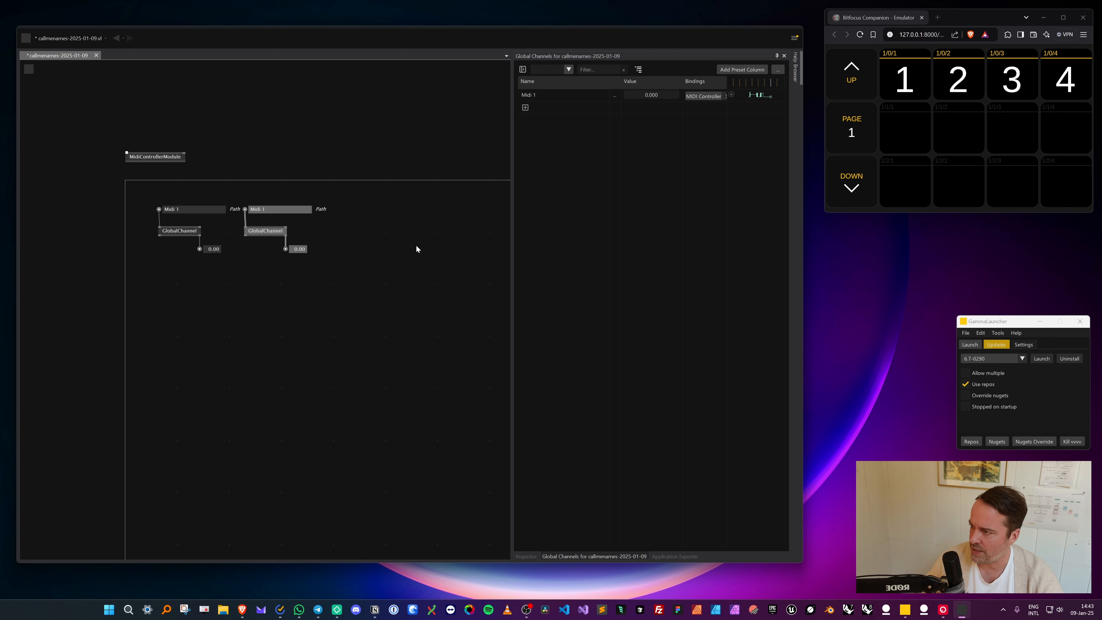
pyautogui.press('Right')
pyautogui.press('Right')
pyautogui.press('Right')
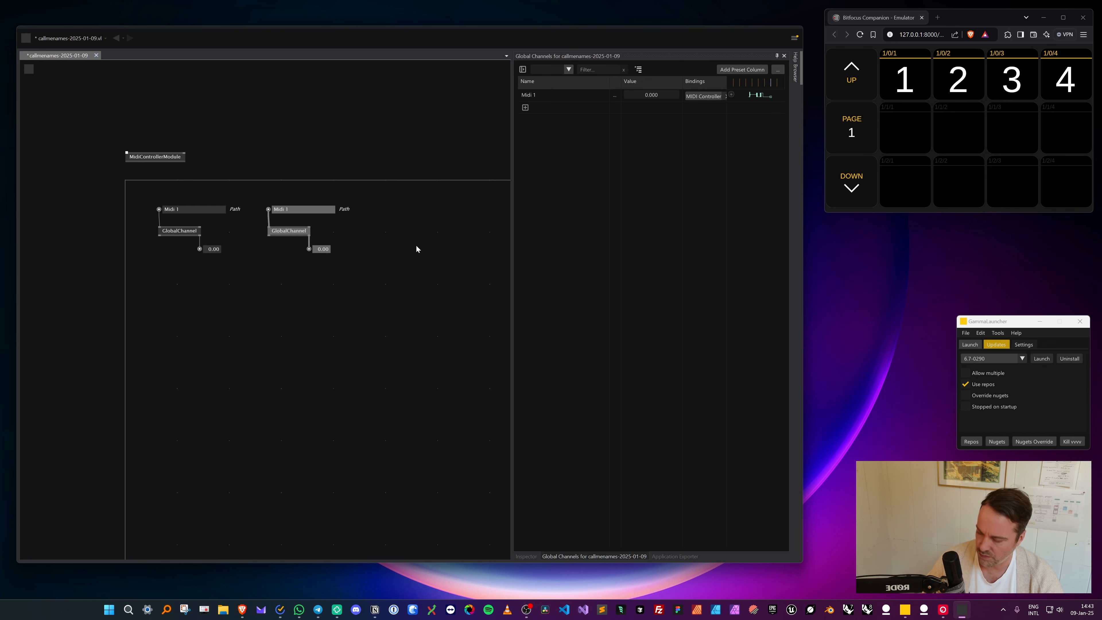
# Step: Duplicate the GlobalChannel group two more times to make an evenly spaced row of four
pyautogui.hotkey('ctrl', 'd')
pyautogui.hotkey('ctrl', 'd')
pyautogui.hscroll(3, 296, 289)
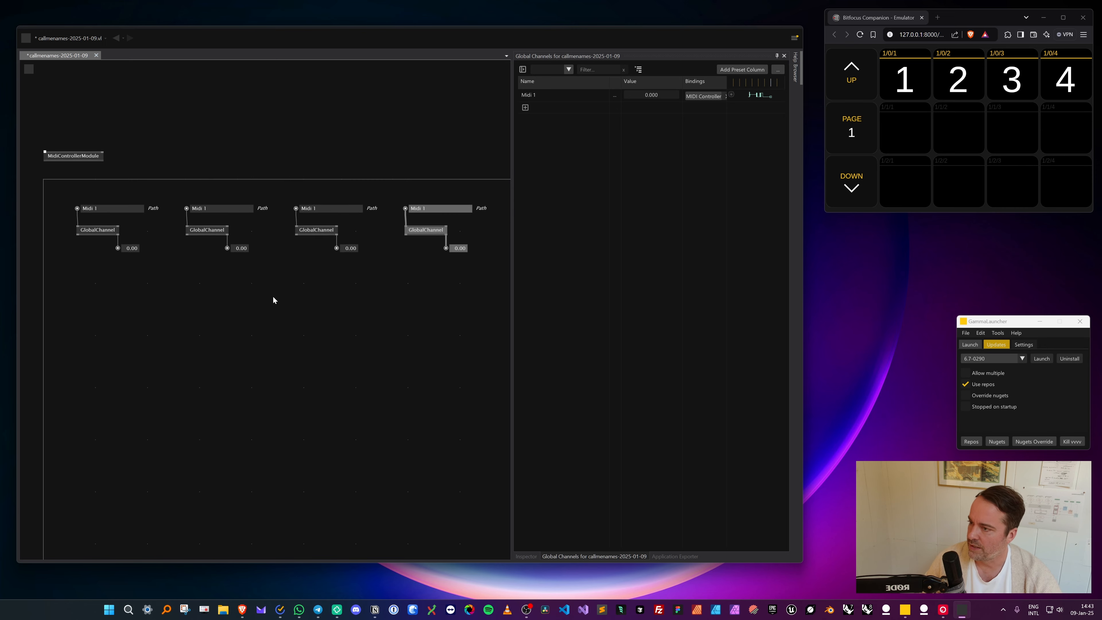
pyautogui.scroll(-1, 253, 300)
pyautogui.hscroll(1, 252, 300)
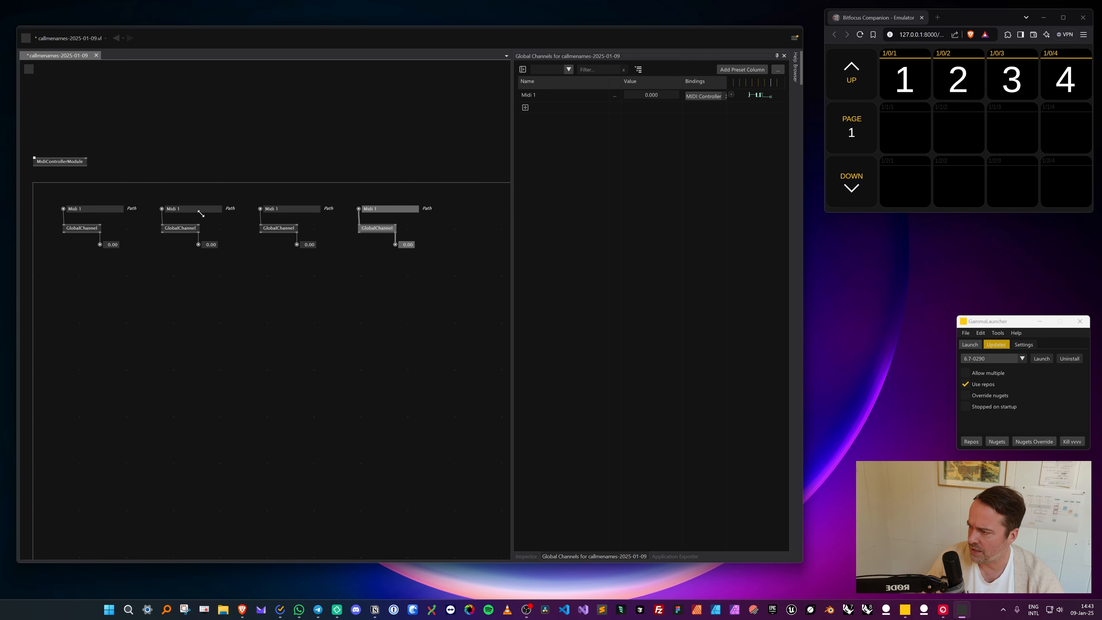
# Step: Set the paths of the three copied GlobalChannel groups to Midi 2, Midi 3 and Midi 4
pyautogui.doubleClick(204, 209)
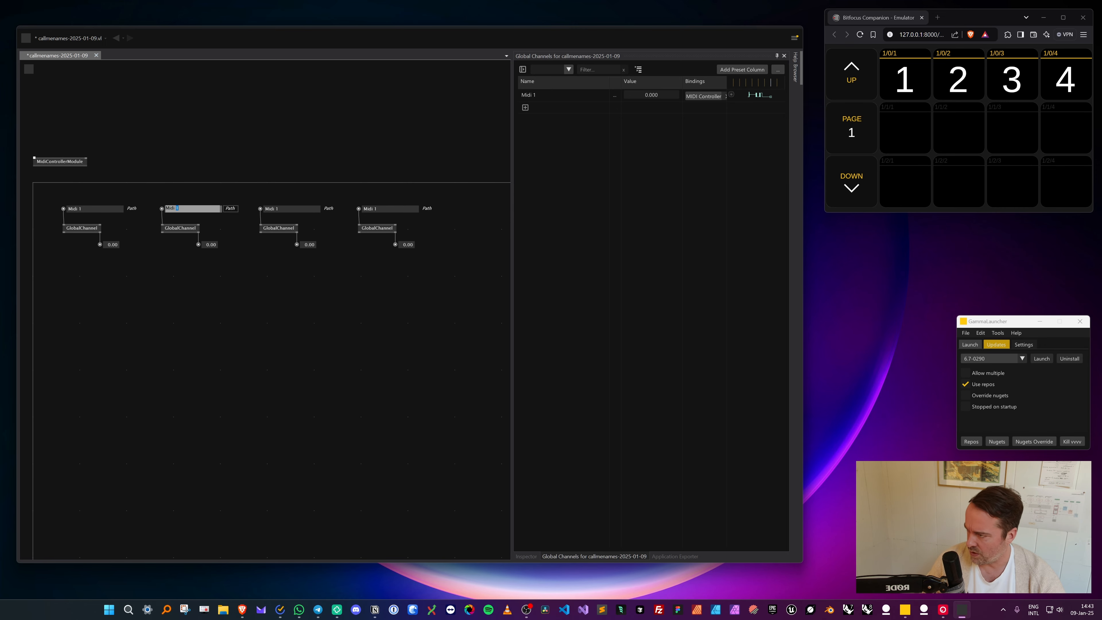
pyautogui.write('2')
pyautogui.doubleClick(288, 209)
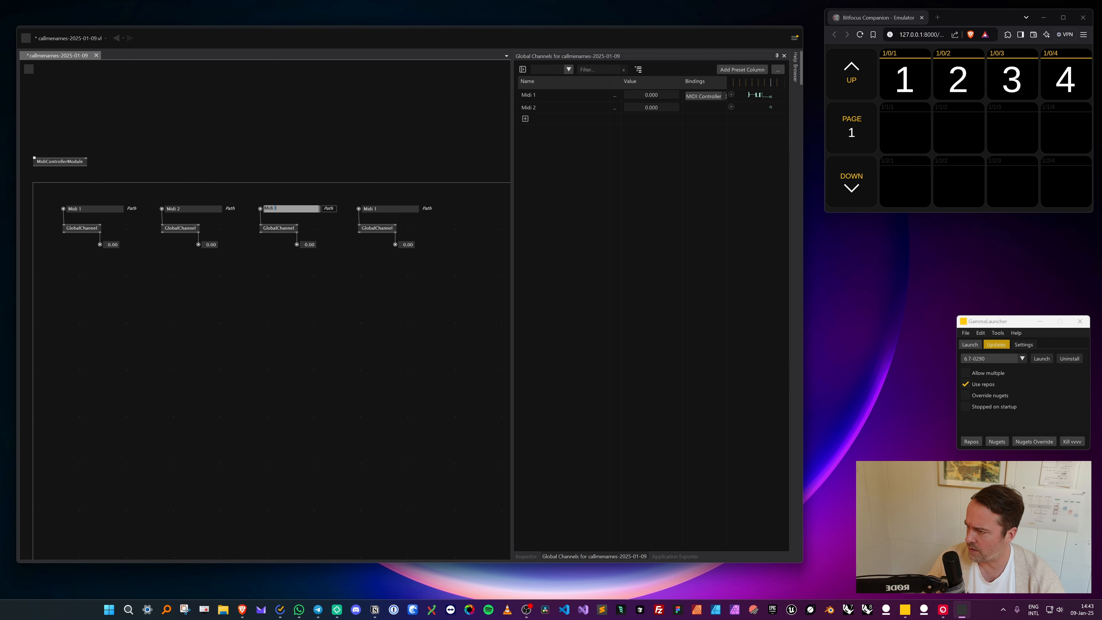
pyautogui.write('4')
pyautogui.press('BackSpace')
pyautogui.write('3')
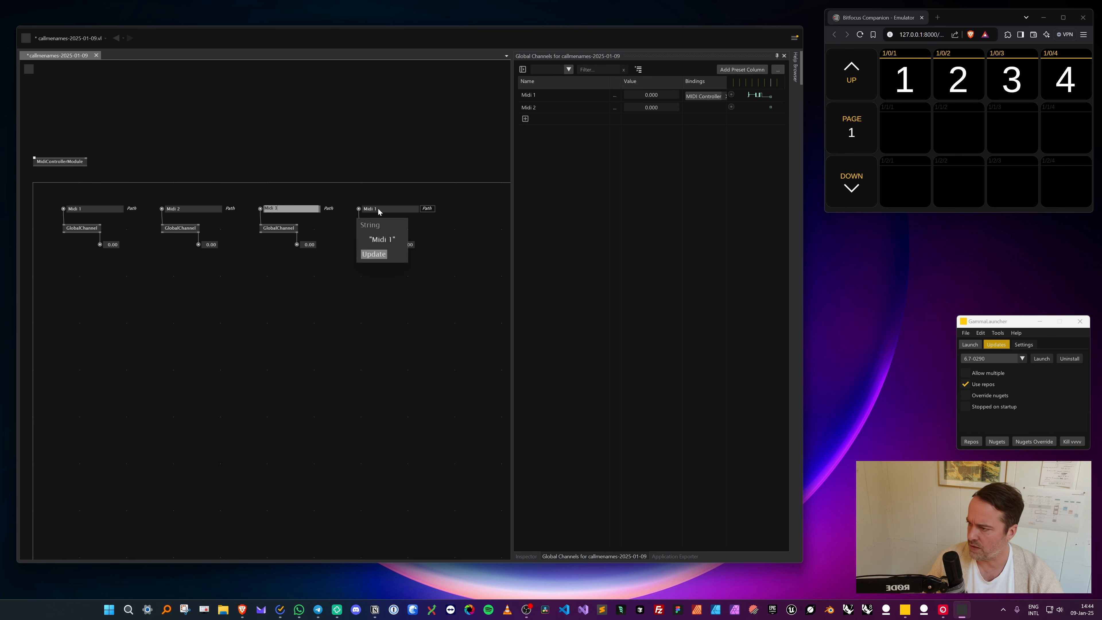
pyautogui.doubleClick(417, 208)
pyautogui.doubleClick(373, 209)
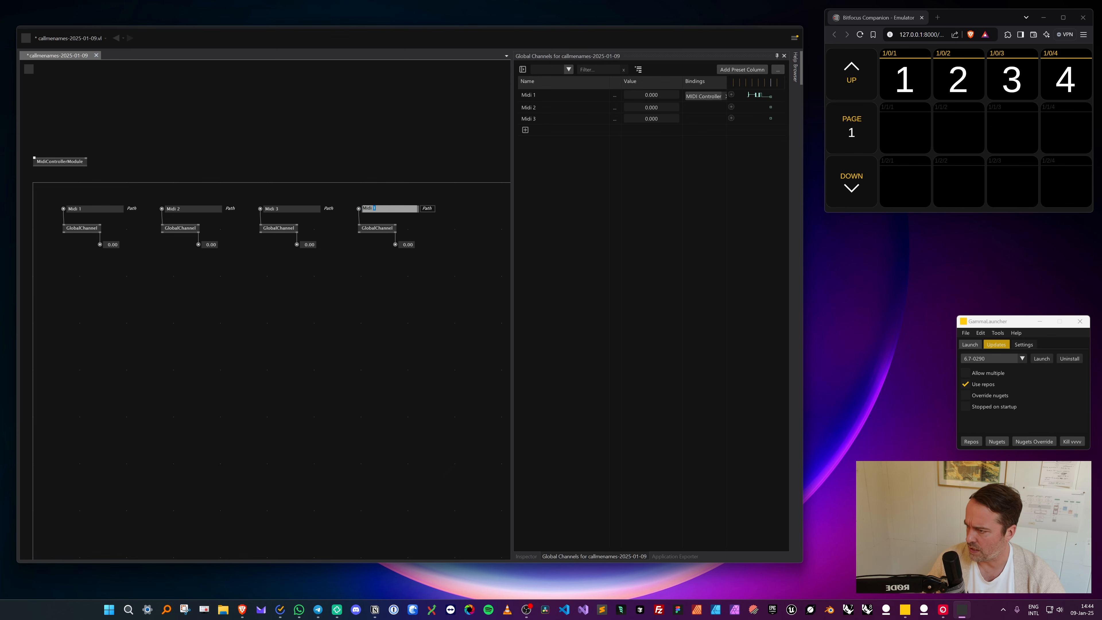
pyautogui.write('4')
pyautogui.press('Return')
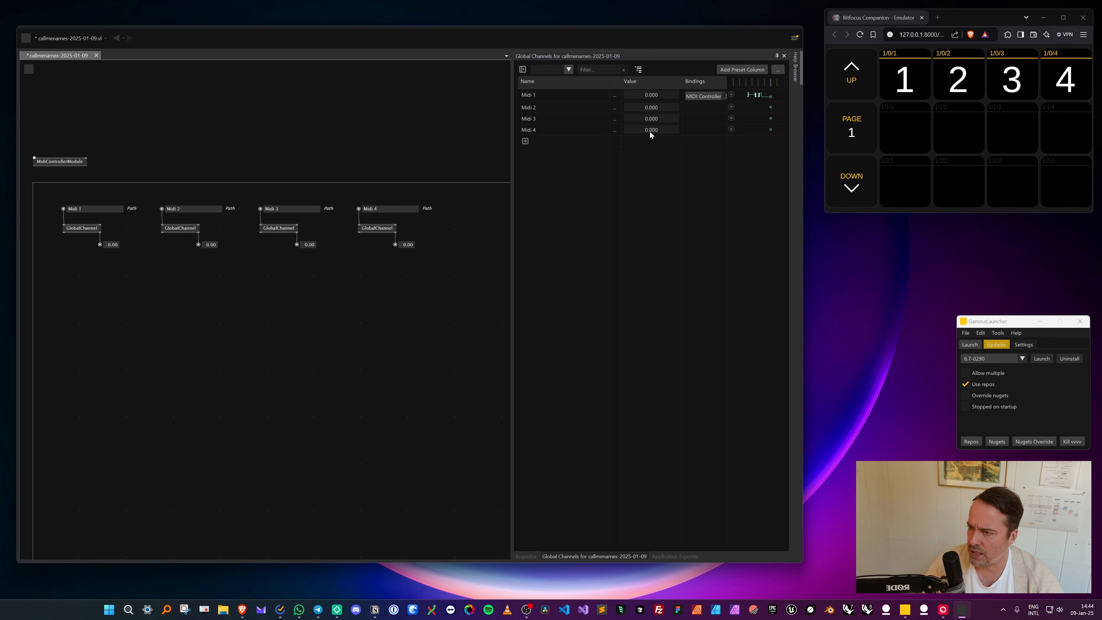
# Step: Add a MIDI Controller binding to the Midi 2 channel with type SendAndReceive and LoopBe Internal MIDI as input and output device
pyautogui.click(615, 107)
pyautogui.click(629, 133)
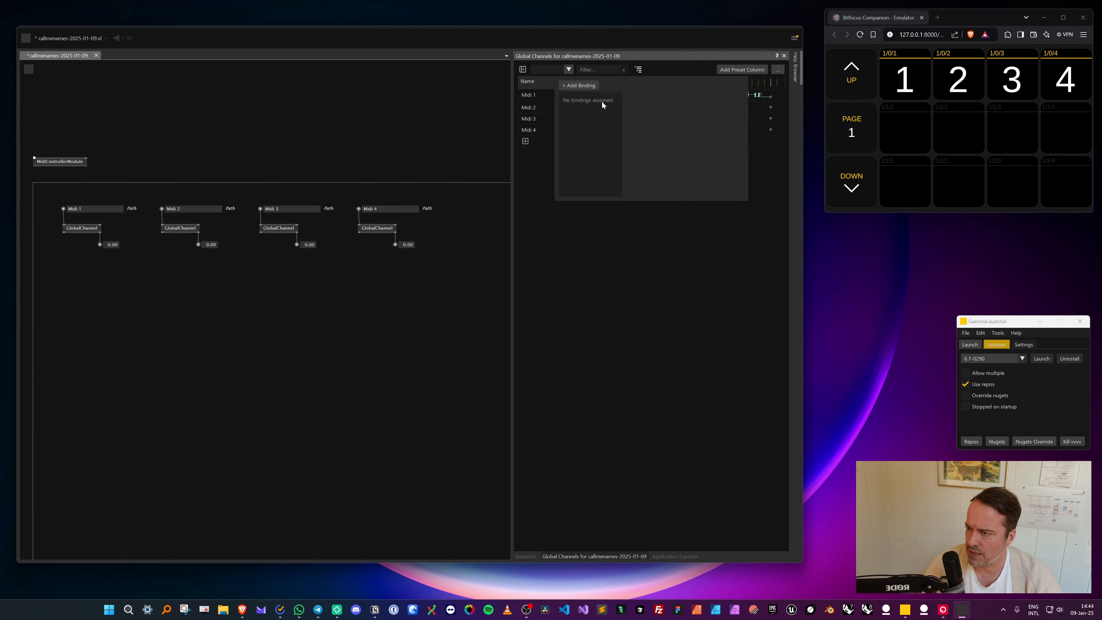
pyautogui.click(631, 110)
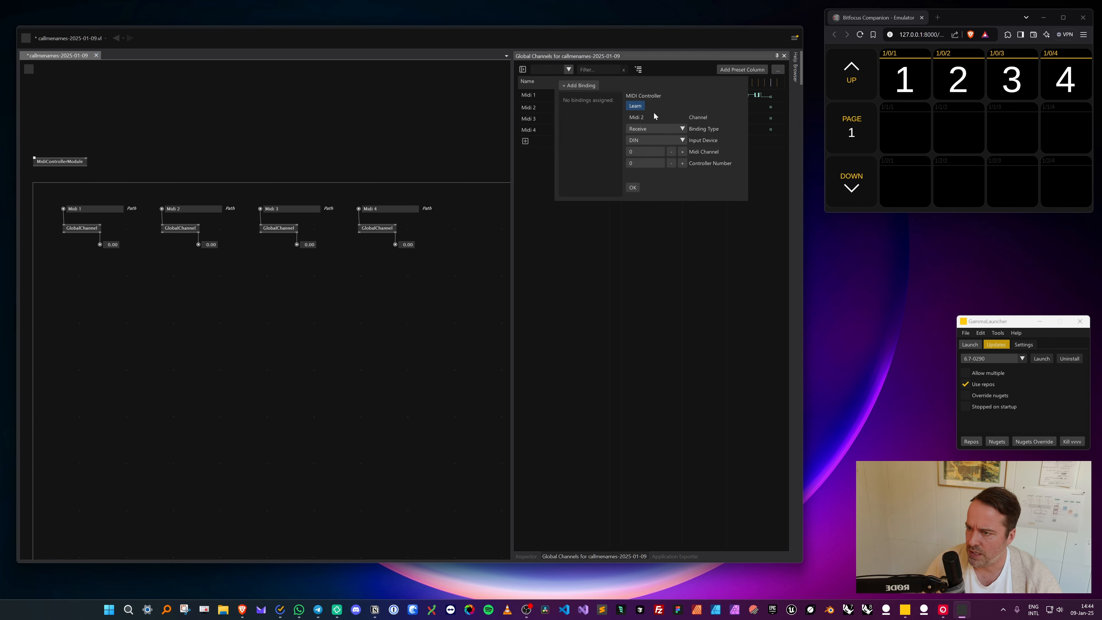
pyautogui.click(658, 129)
pyautogui.click(653, 165)
pyautogui.click(653, 141)
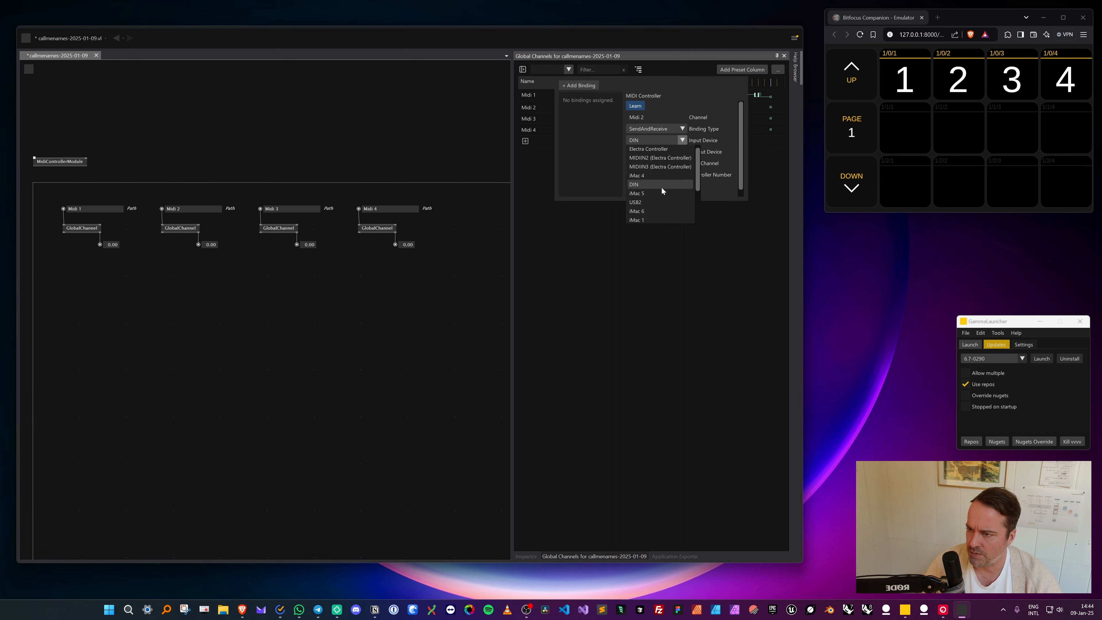
pyautogui.scroll(-2, 655, 218)
pyautogui.click(663, 208)
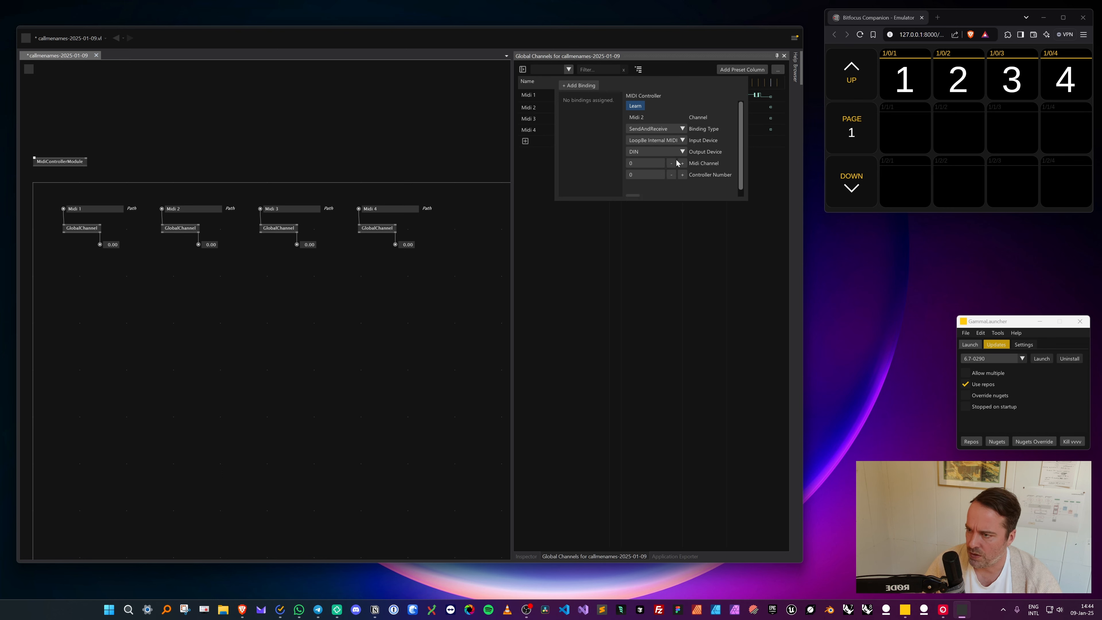
pyautogui.click(668, 152)
pyautogui.scroll(-1, 662, 207)
pyautogui.click(668, 213)
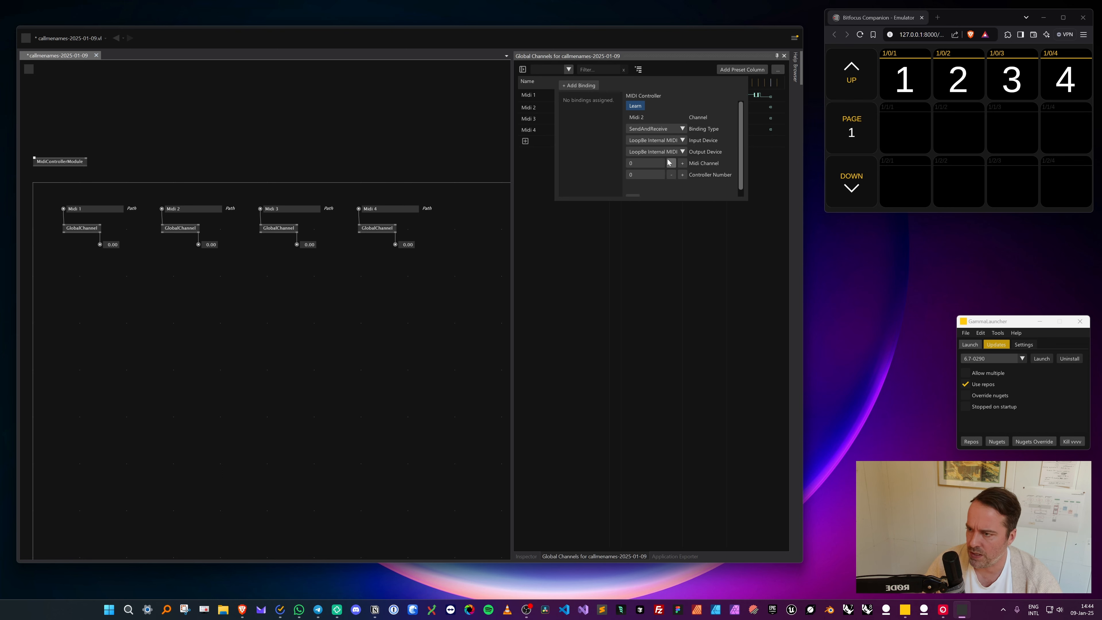
# Step: Learn controller number 2 for the Midi 2 binding from emulator button 2 and accept the binding
pyautogui.click(636, 107)
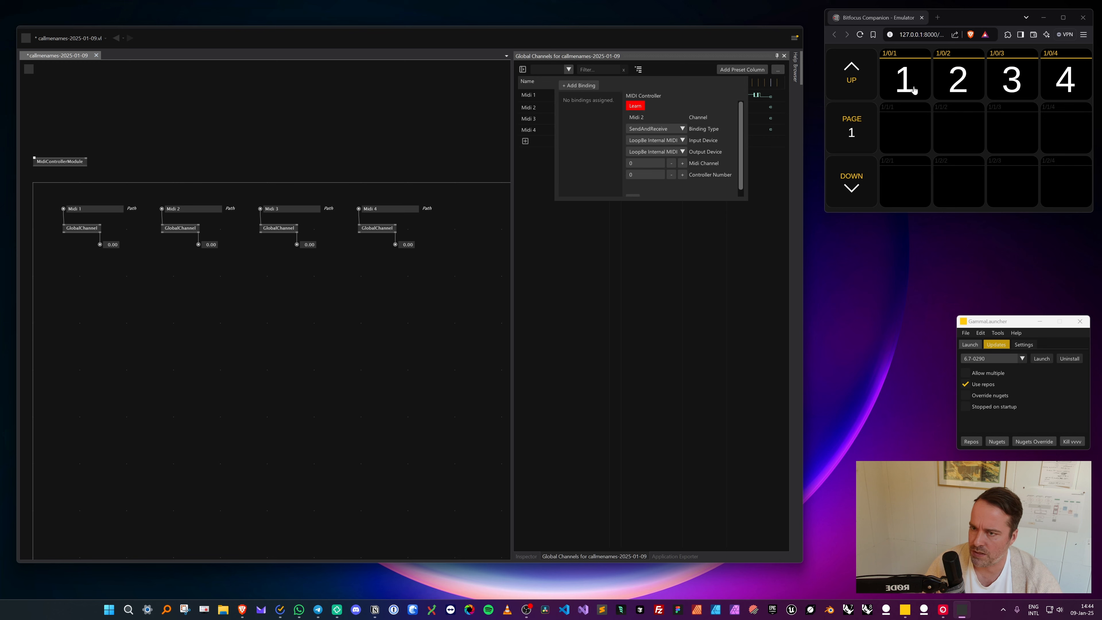
pyautogui.click(955, 85)
pyautogui.click(665, 207)
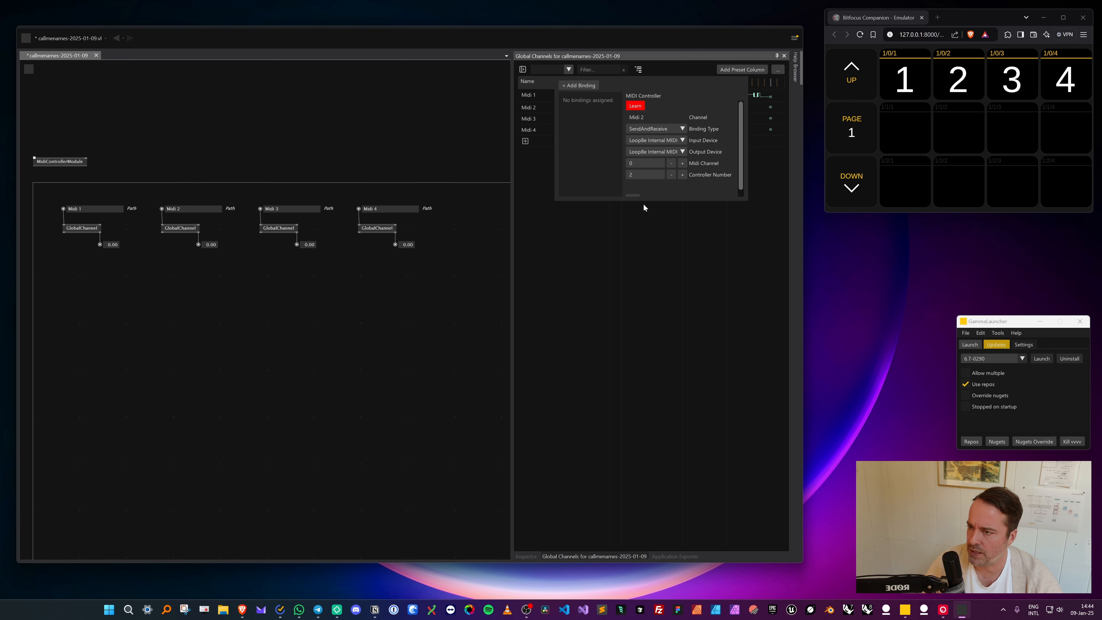
pyautogui.click(631, 197)
# Step: Add a MIDI Controller binding to the Midi 3 channel with type SendAndReceive and LoopBe Internal MIDI as input and output device
pyautogui.click(614, 121)
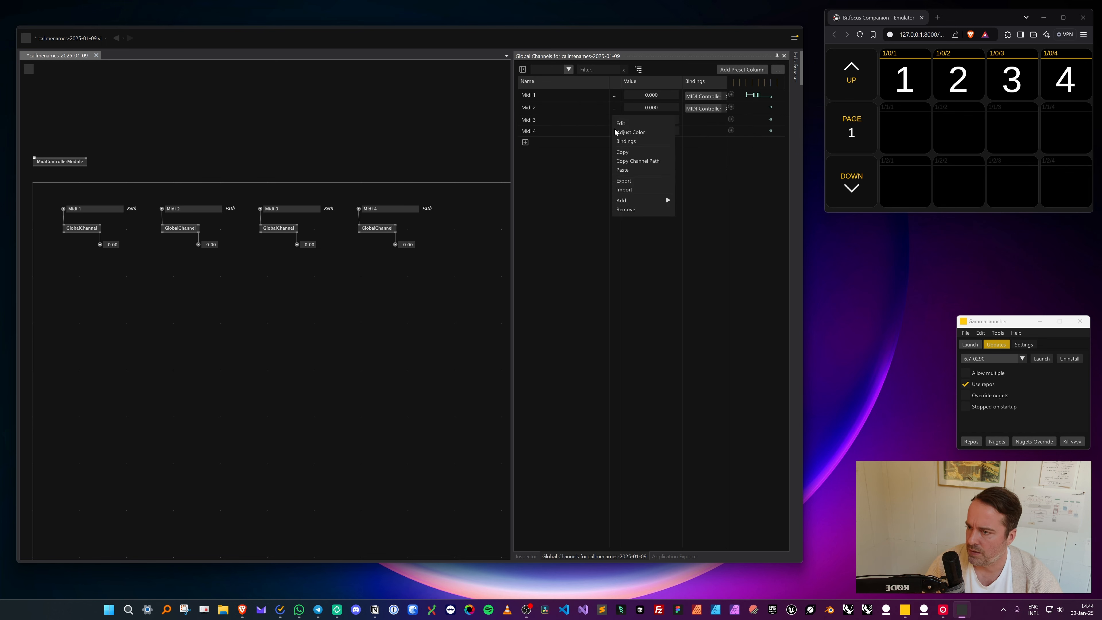
pyautogui.click(654, 143)
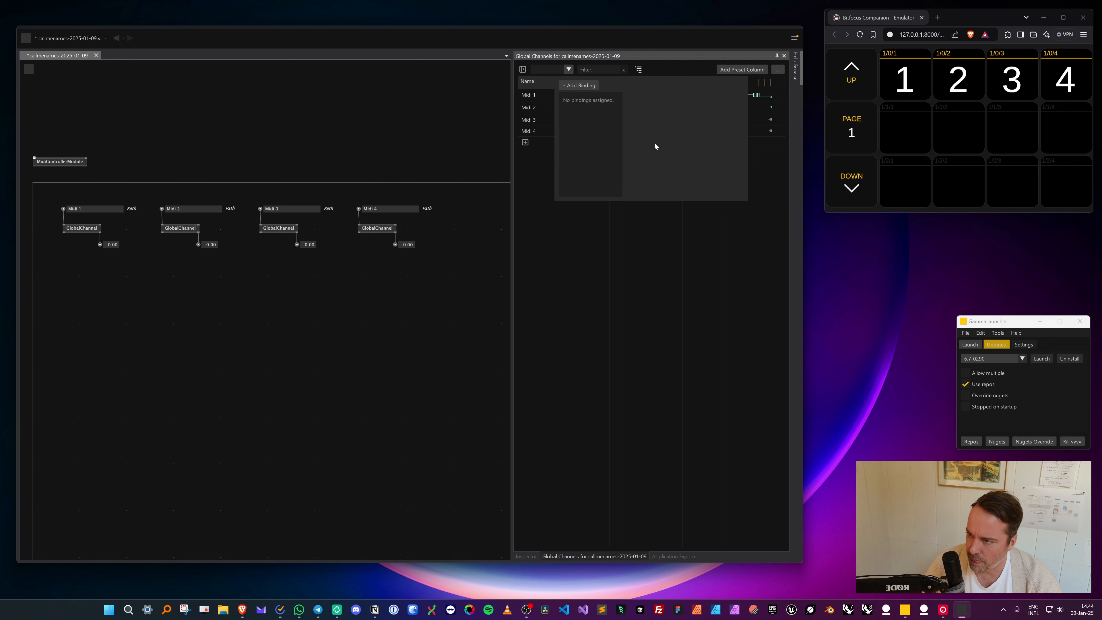
pyautogui.click(590, 88)
pyautogui.click(635, 109)
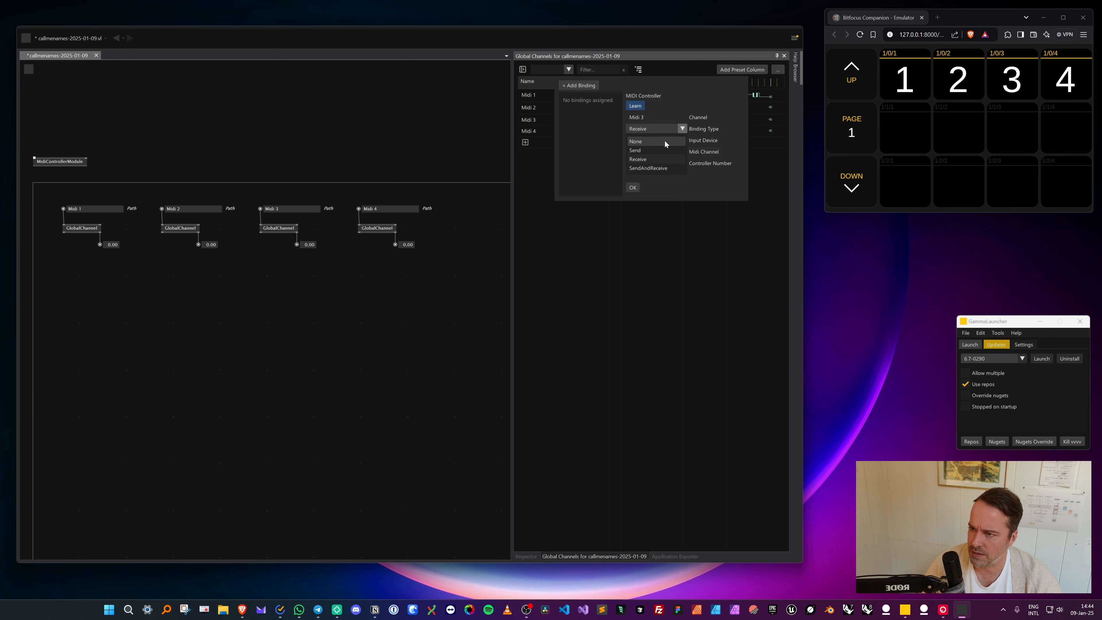
pyautogui.click(649, 168)
pyautogui.click(664, 139)
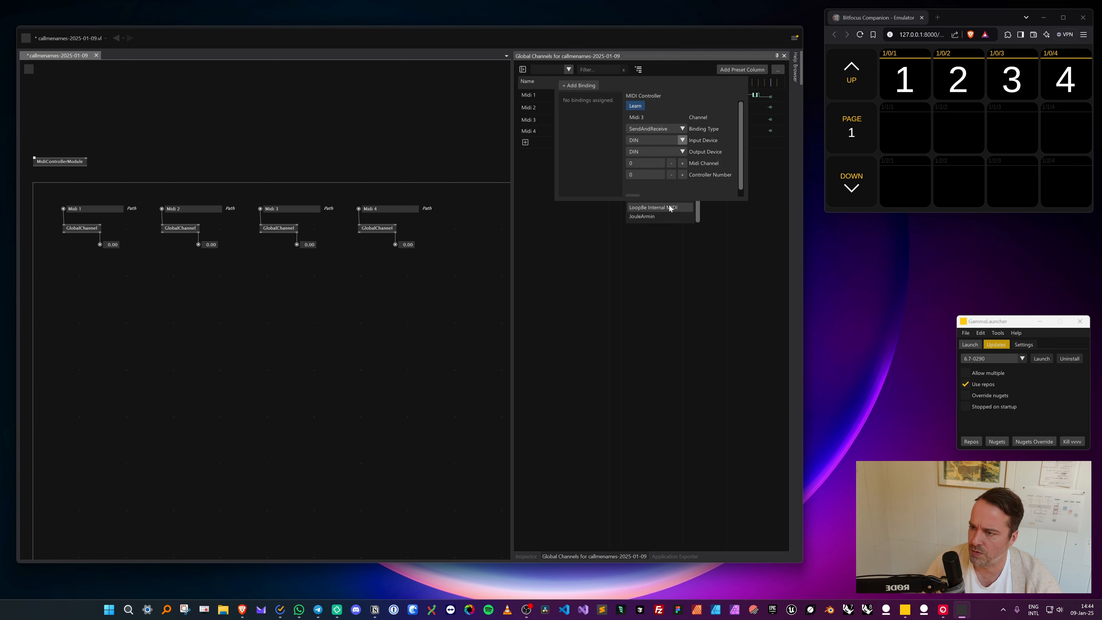
pyautogui.click(669, 209)
pyautogui.click(664, 151)
pyautogui.click(665, 219)
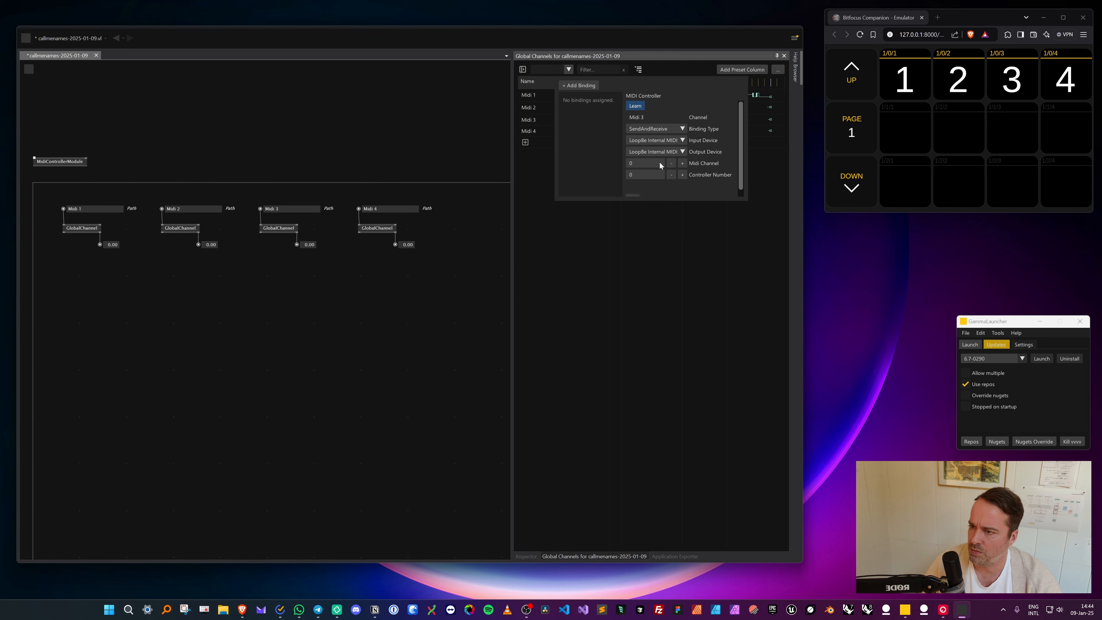
# Step: Learn controller number 3 for the Midi 3 binding from emulator button 3 and accept the binding
pyautogui.click(635, 106)
pyautogui.click(1002, 85)
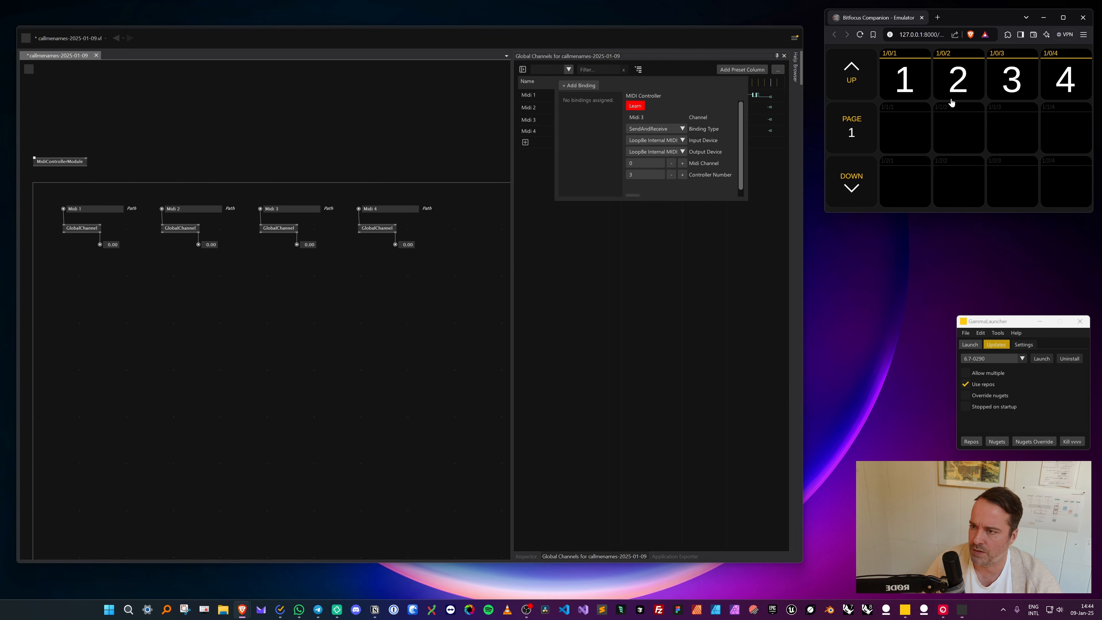
pyautogui.click(636, 194)
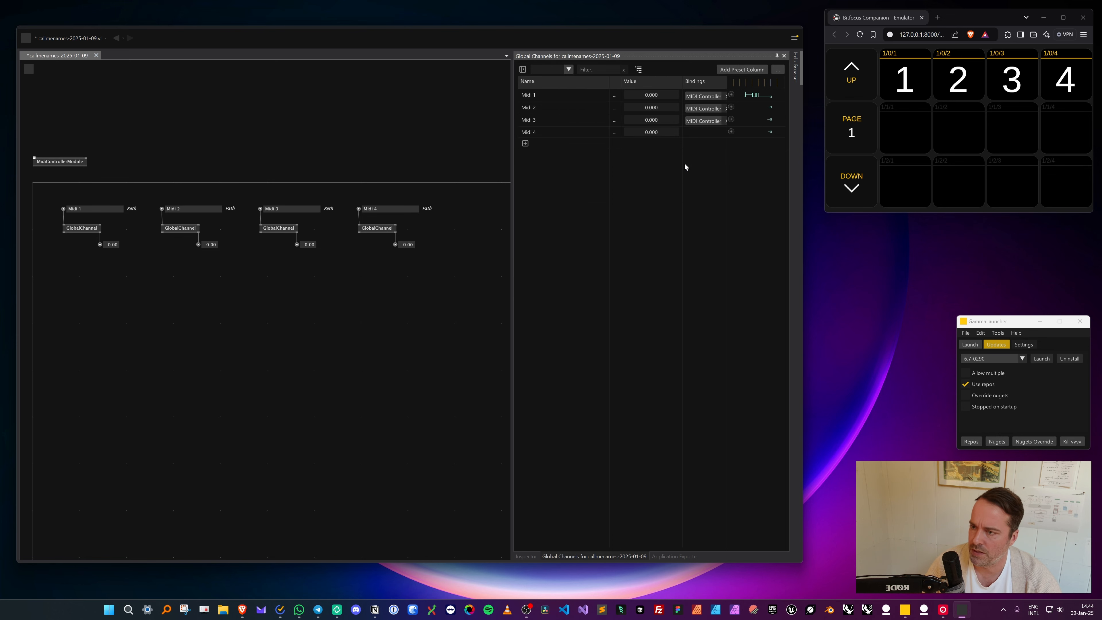
# Step: Add a SendAndReceive MIDI Controller binding to Midi 4, using LoopBe Internal MIDI for input and output, and learn its controller from emulator button 4
pyautogui.click(614, 132)
pyautogui.click(642, 155)
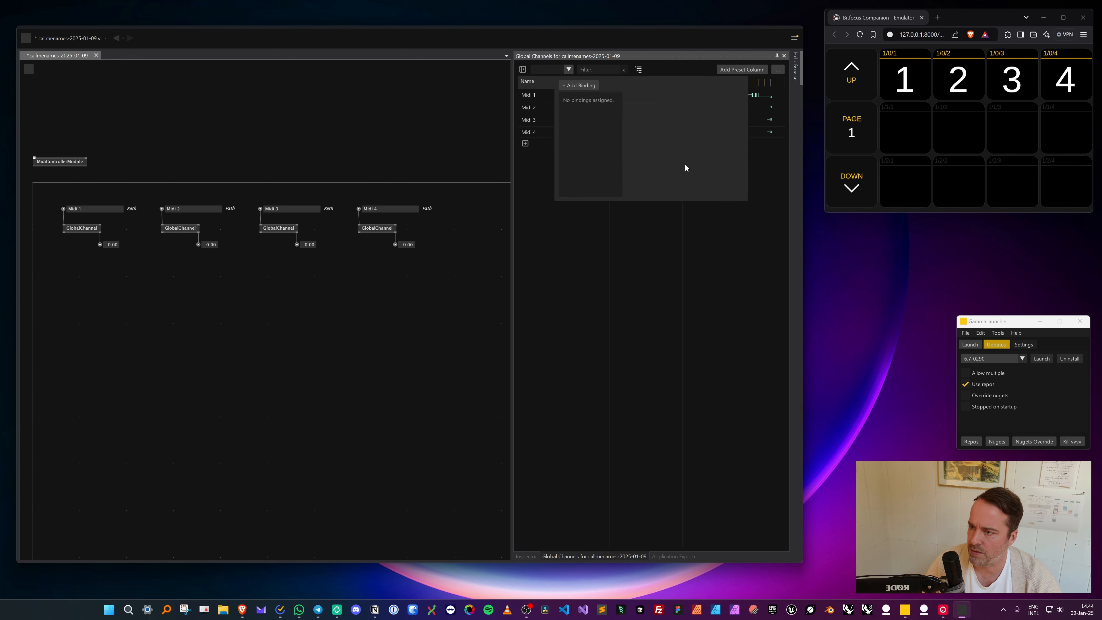
pyautogui.click(579, 85)
pyautogui.click(633, 108)
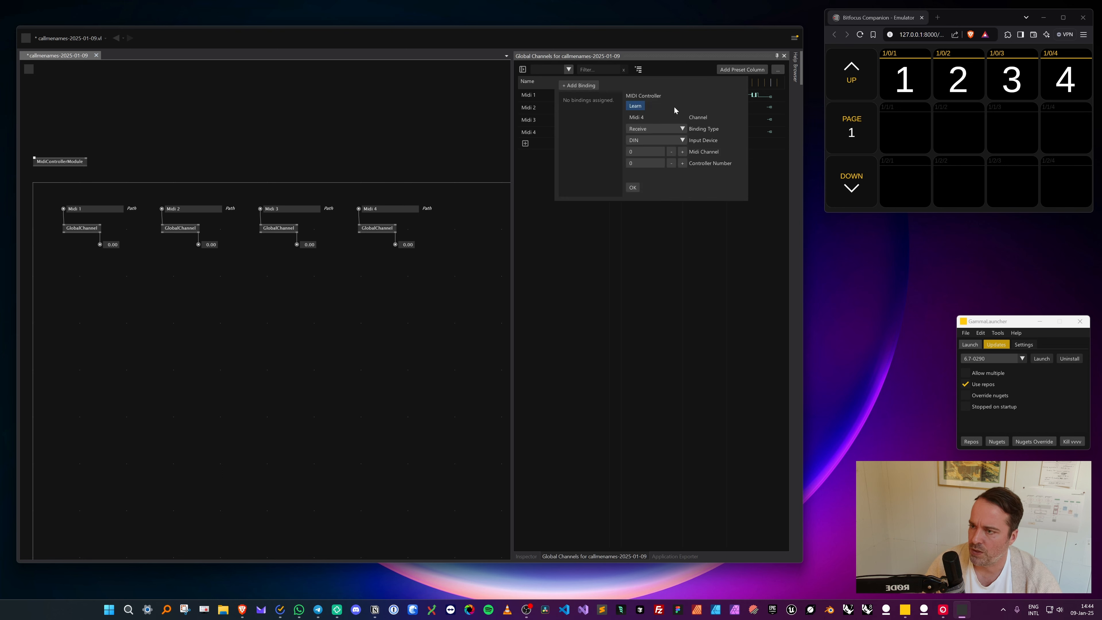
pyautogui.click(652, 128)
pyautogui.click(653, 168)
pyautogui.click(657, 140)
pyautogui.scroll(-3, 661, 198)
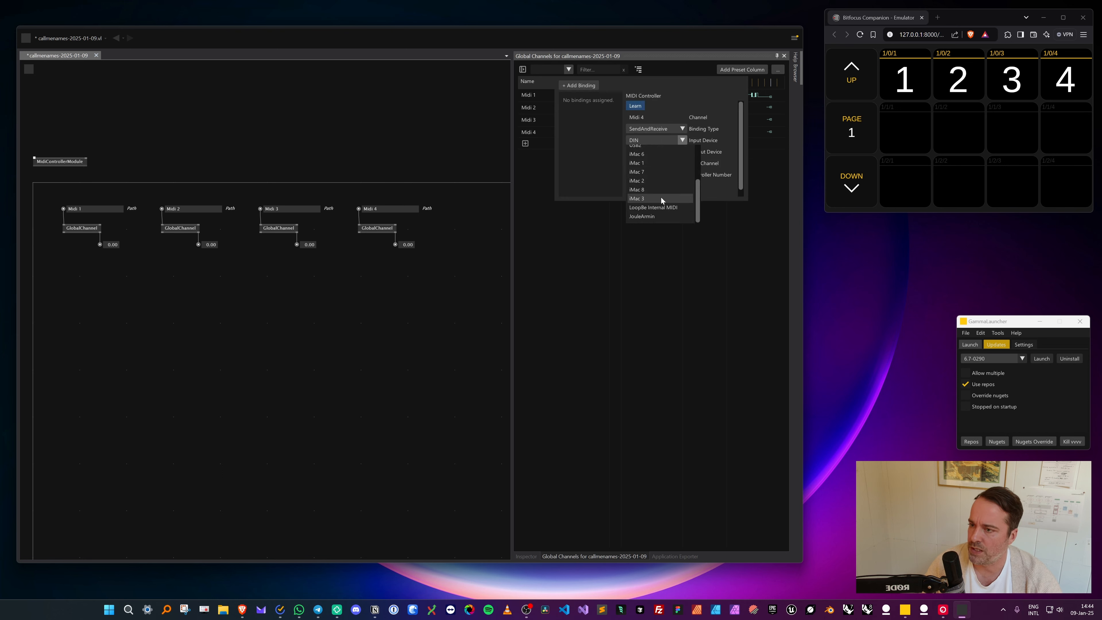
pyautogui.click(658, 207)
pyautogui.click(665, 150)
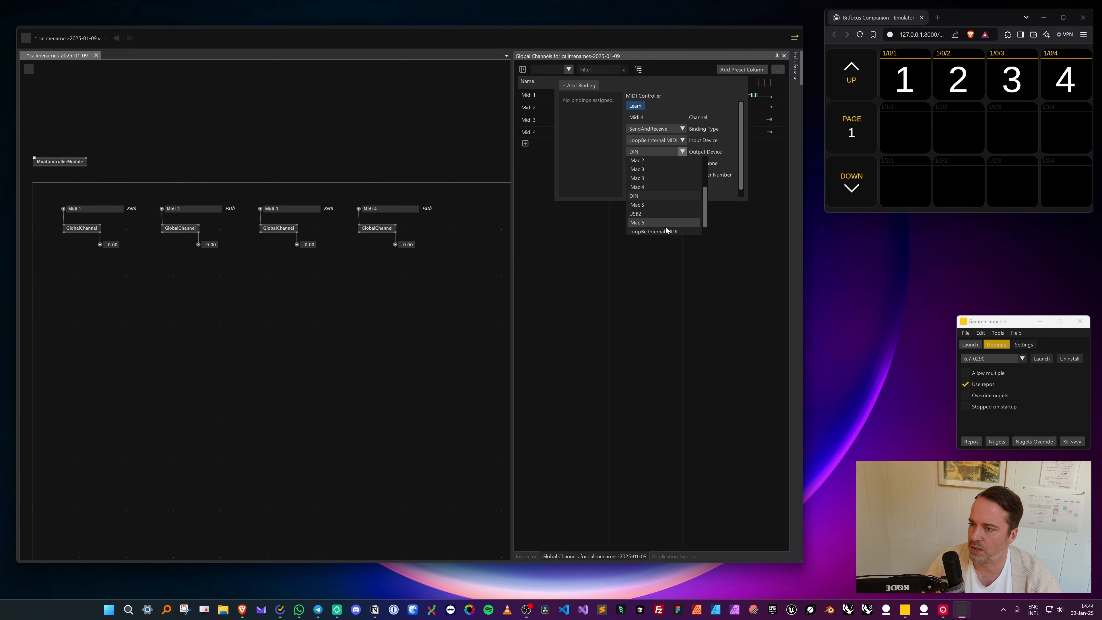
pyautogui.click(667, 231)
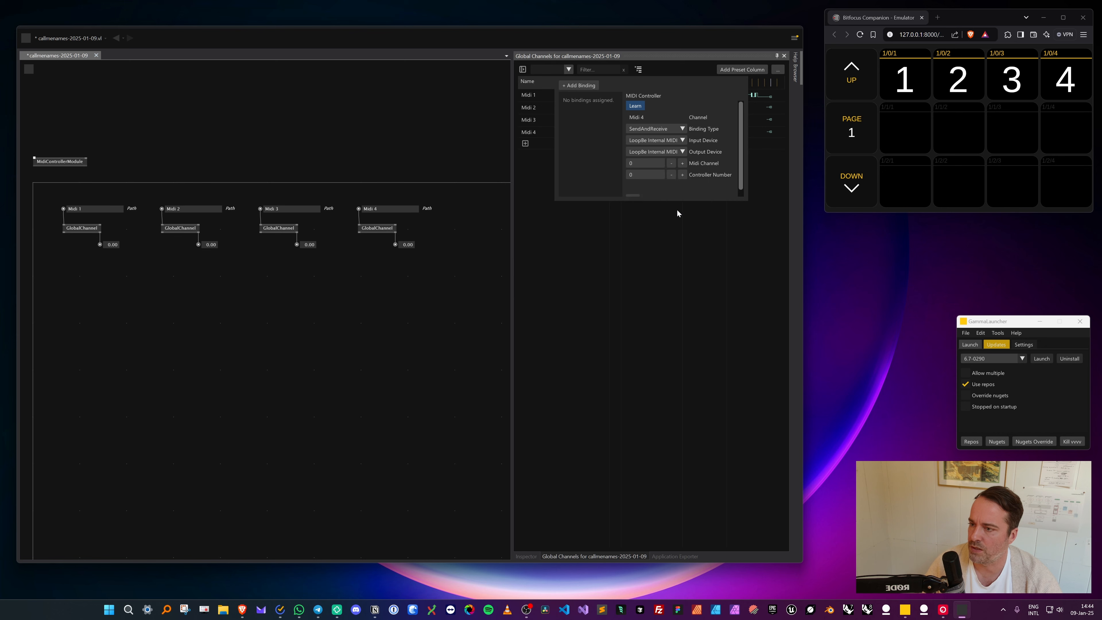
pyautogui.click(635, 106)
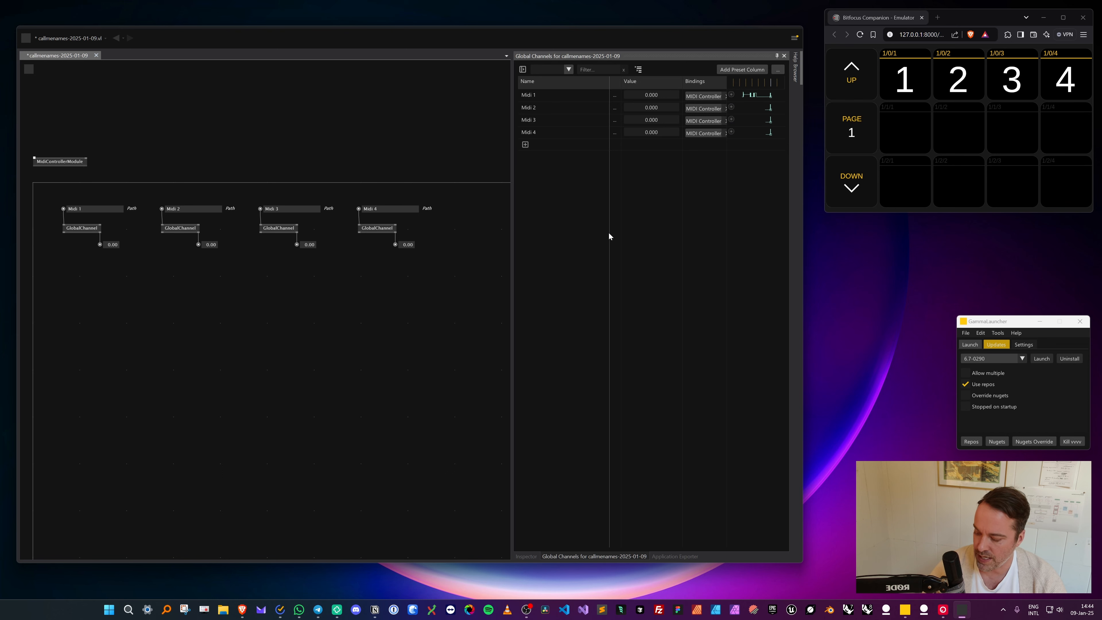
# Step: Test the emulator buttons and check that the matching global channel values and button feedback respond
pyautogui.click(951, 89)
pyautogui.click(999, 91)
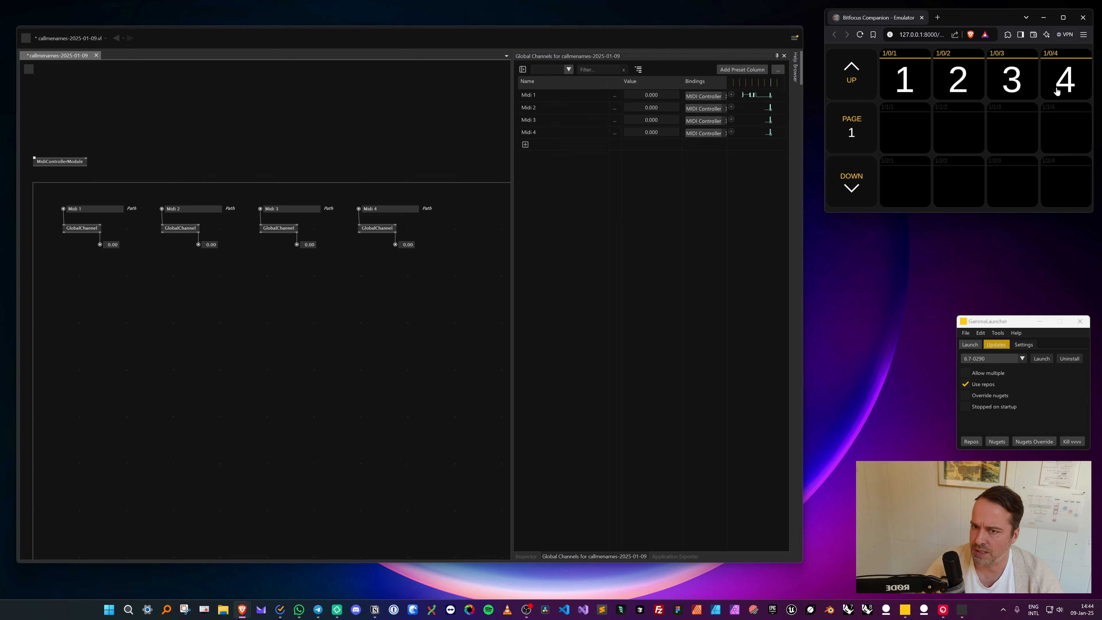
pyautogui.click(1000, 87)
pyautogui.click(1038, 87)
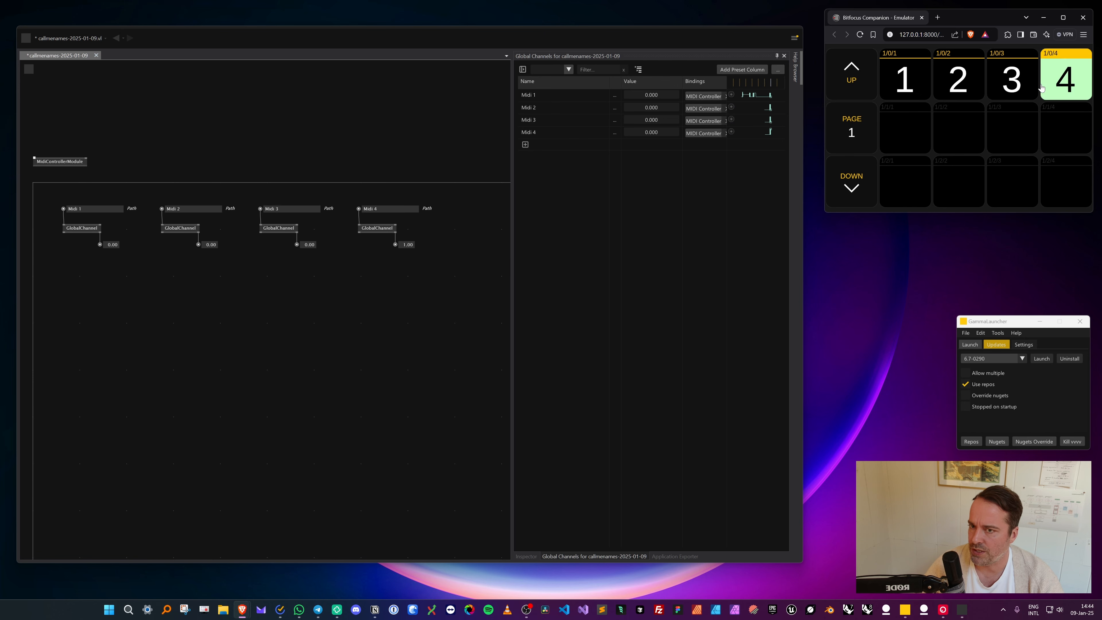
pyautogui.click(957, 90)
pyautogui.click(931, 93)
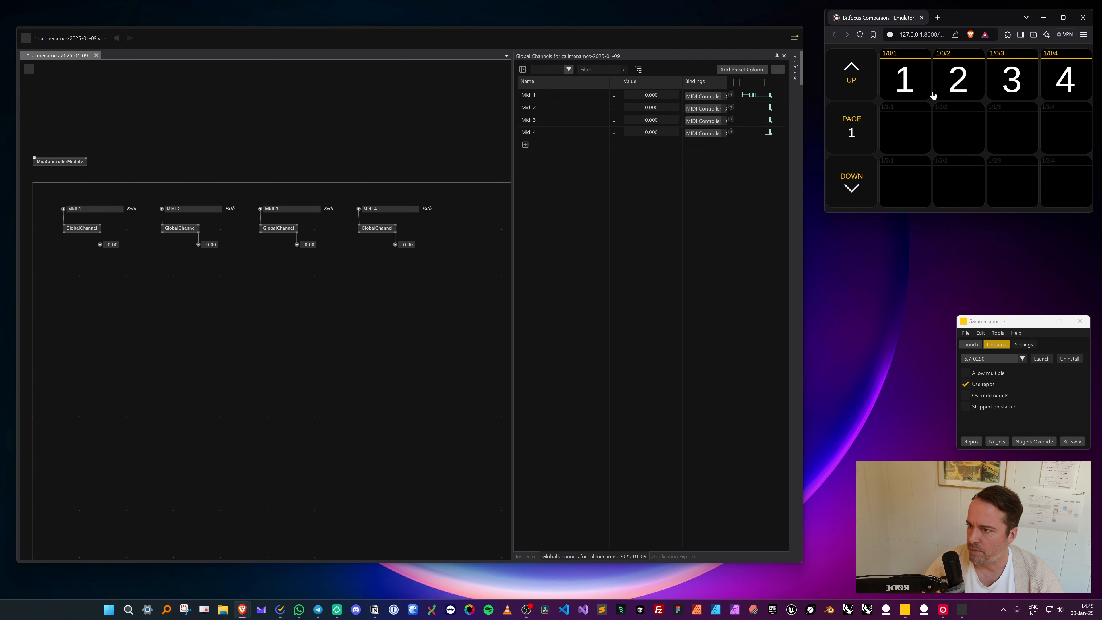
# Step: Narrow the Name column of the Global Channels table to give the Bindings and timeline columns more room
pyautogui.hscroll(-2, 322, 276)
pyautogui.scroll(-1, 322, 276)
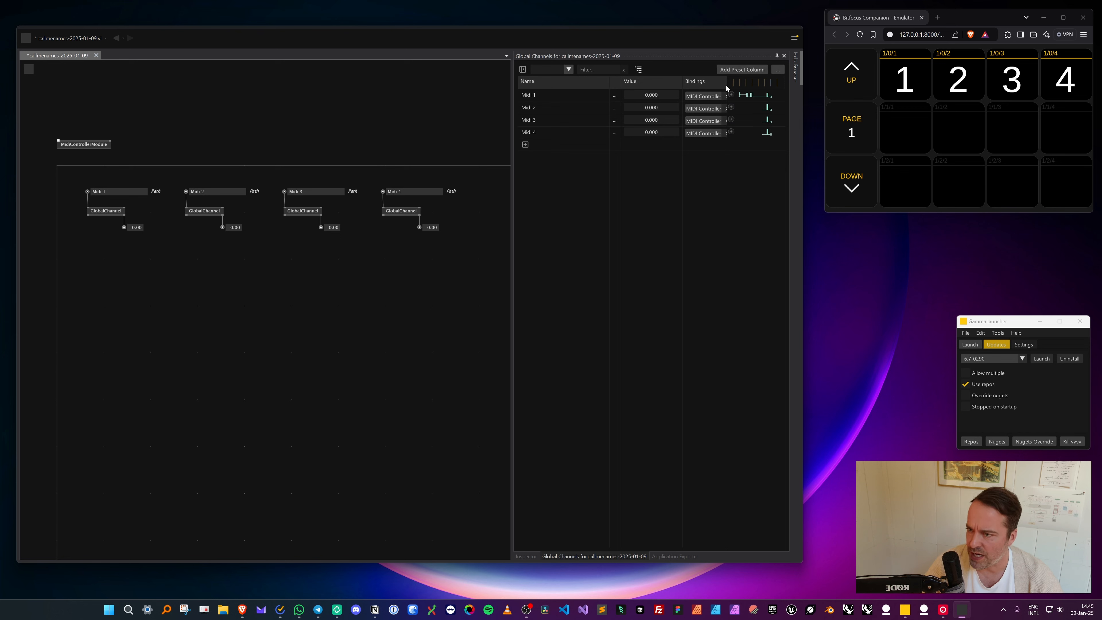
pyautogui.moveTo(726, 84); pyautogui.dragTo(553, 86)
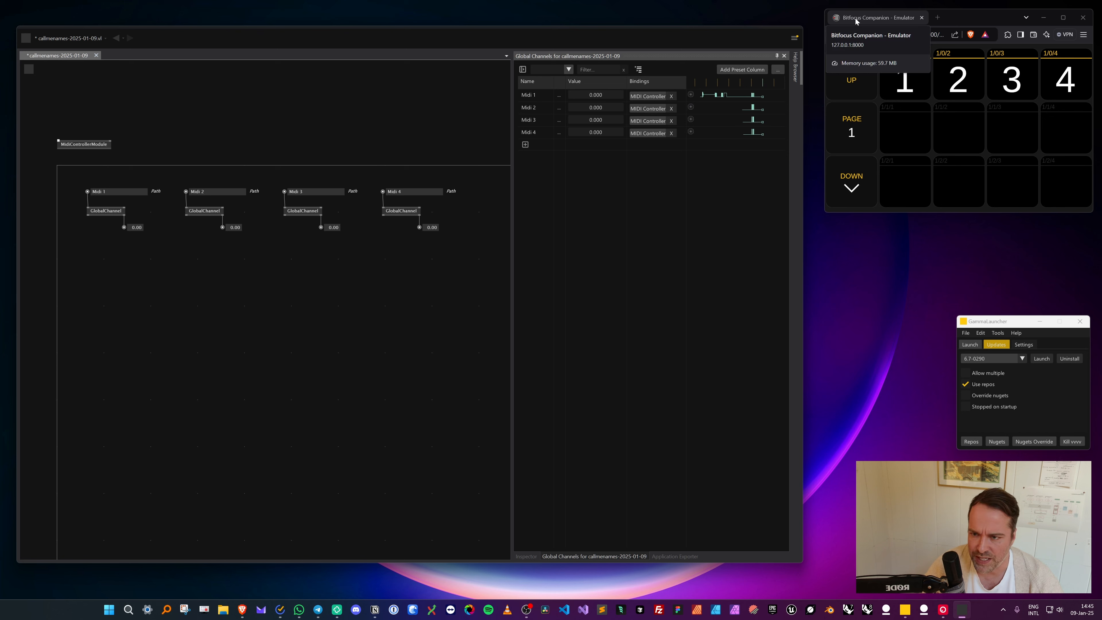
pyautogui.click(978, 24)
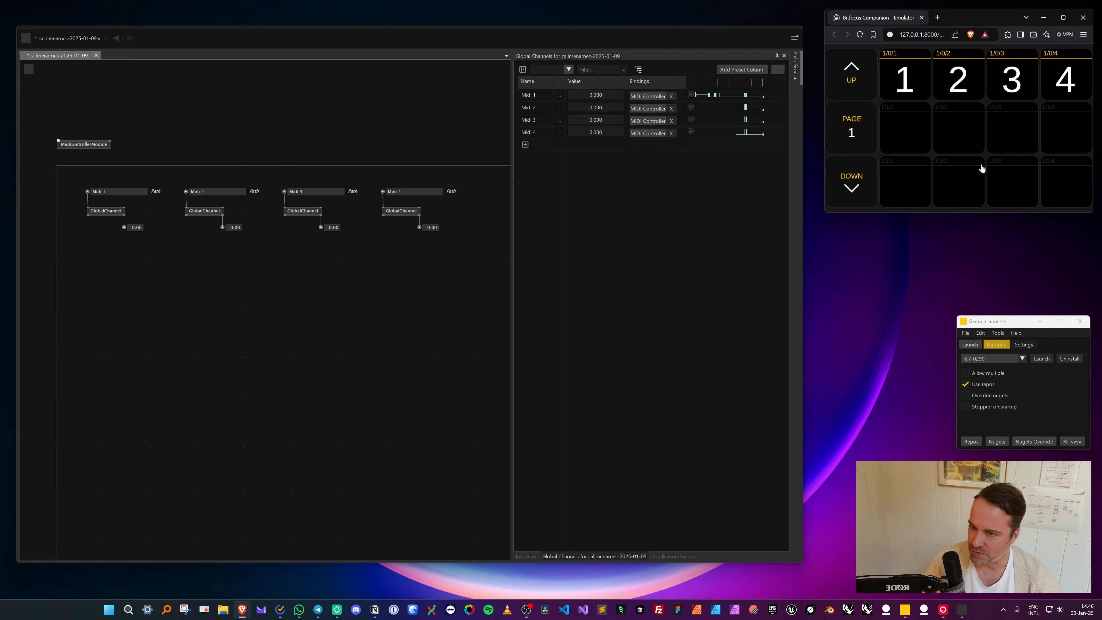
pyautogui.click(258, 123)
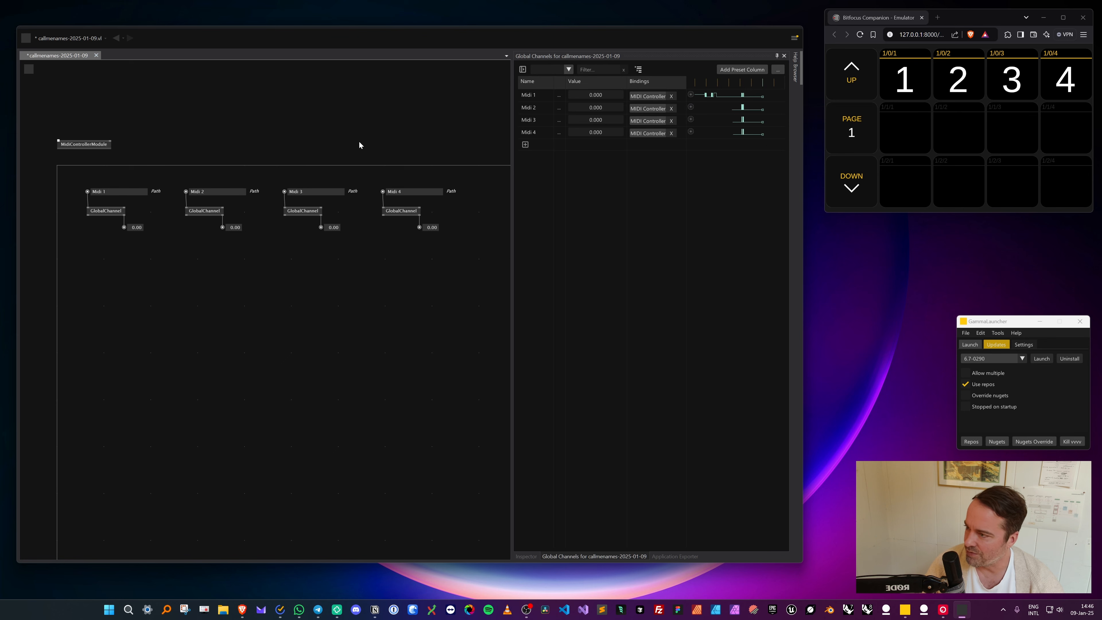
pyautogui.moveTo(327, 135); pyautogui.dragTo(327, 128)
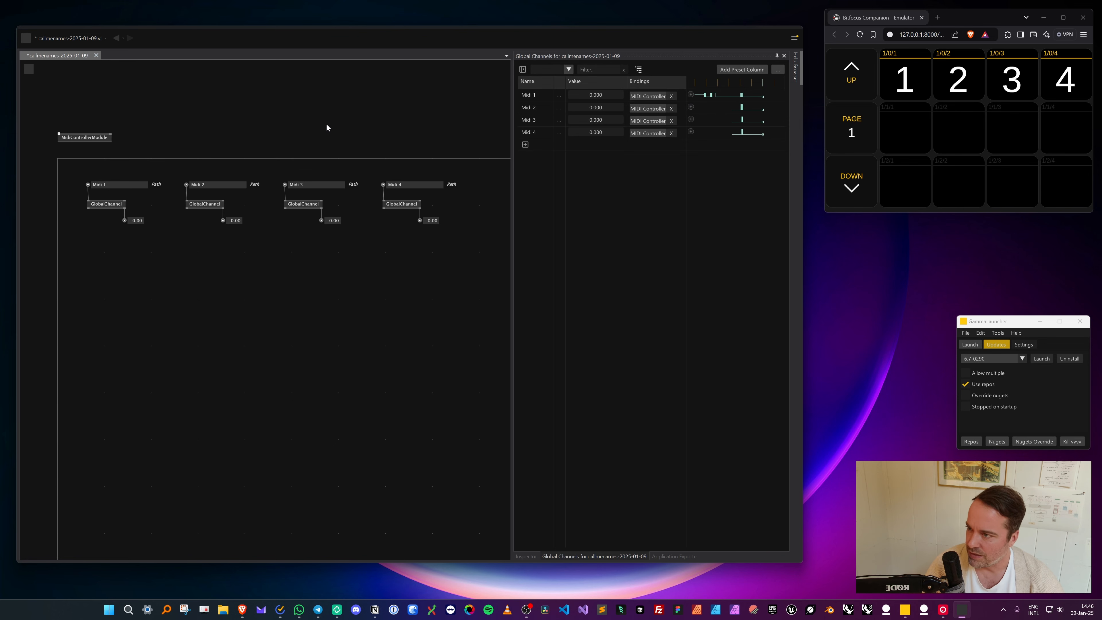
pyautogui.moveTo(327, 128)
pyautogui.mouseDown()
pyautogui.moveTo(309, 121)
pyautogui.moveTo(320, 119)
pyautogui.mouseUp()
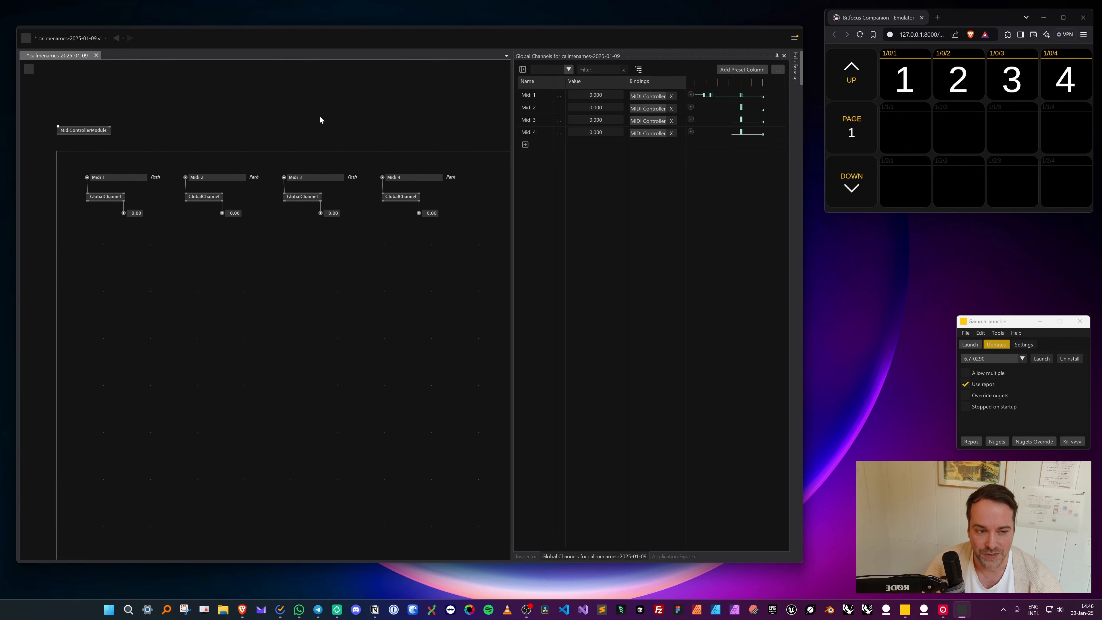